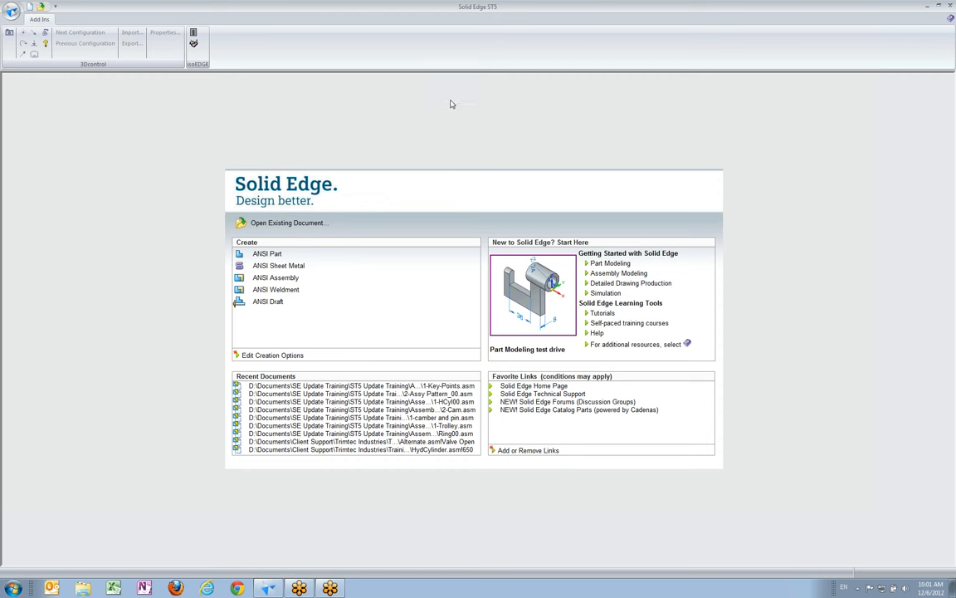
# Open the assembly 1-Key-Points.asm from the 01-Relationship enhancements folder
pyautogui.click(12, 12)
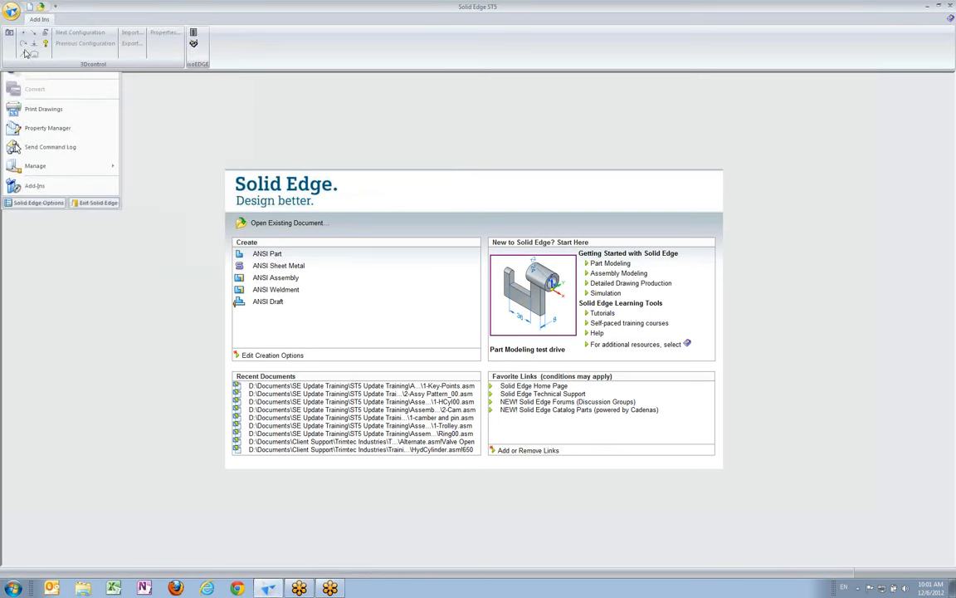
pyautogui.click(466, 179)
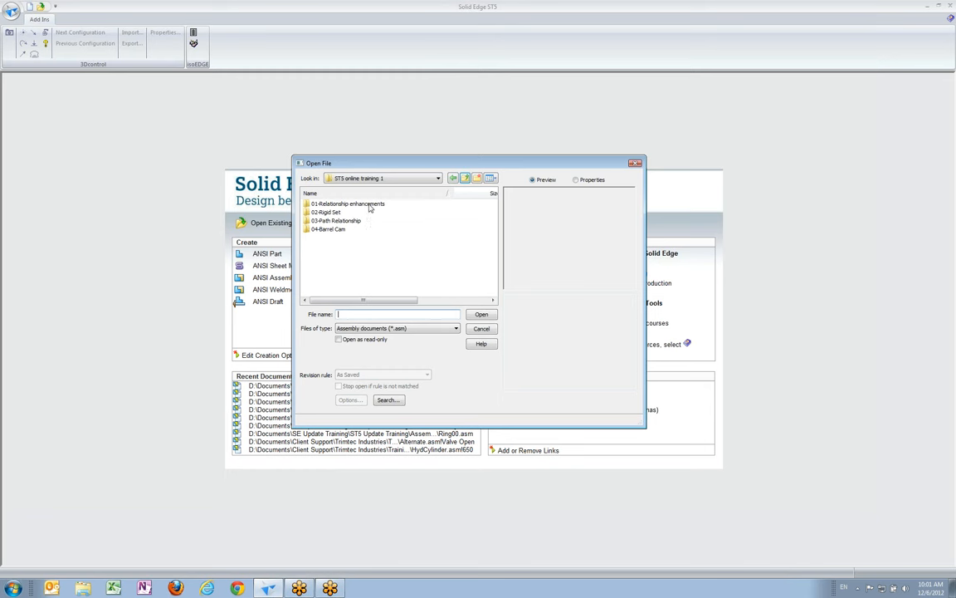
pyautogui.doubleClick(366, 207)
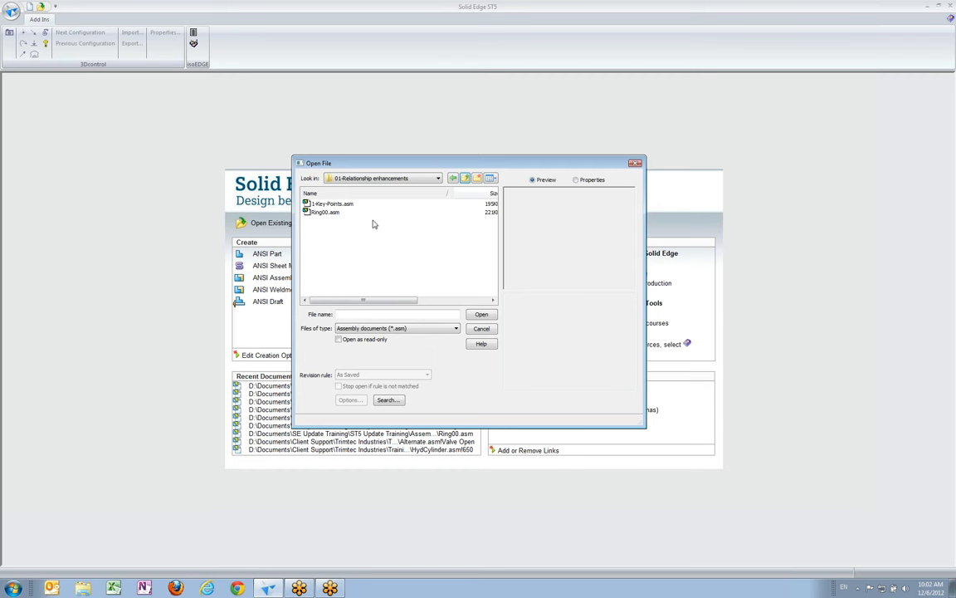
pyautogui.click(319, 204)
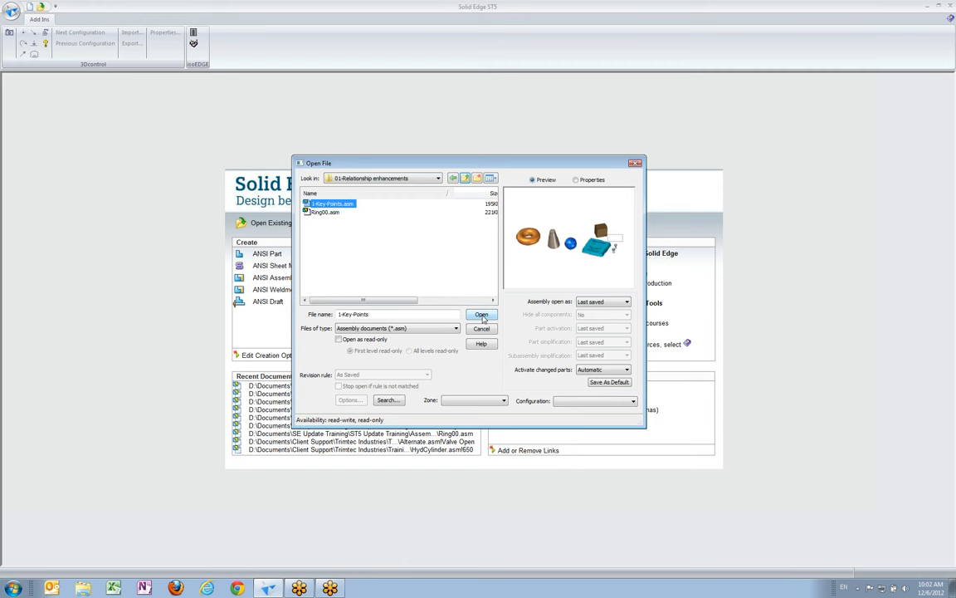
pyautogui.click(482, 315)
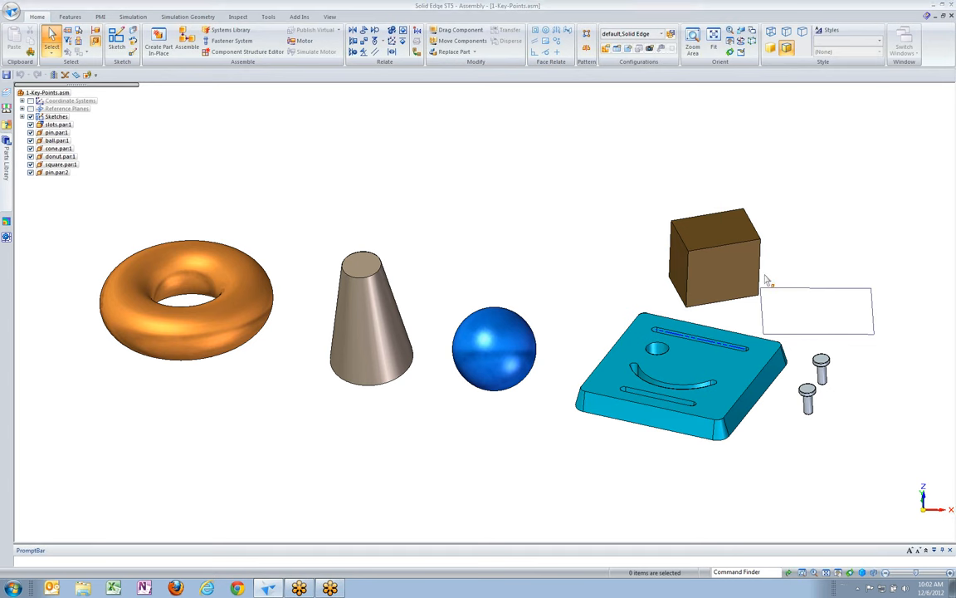
# Examine the block and the rectangular sketch, and expand the assembly's list of sketches
pyautogui.scroll(5, 849, 242)
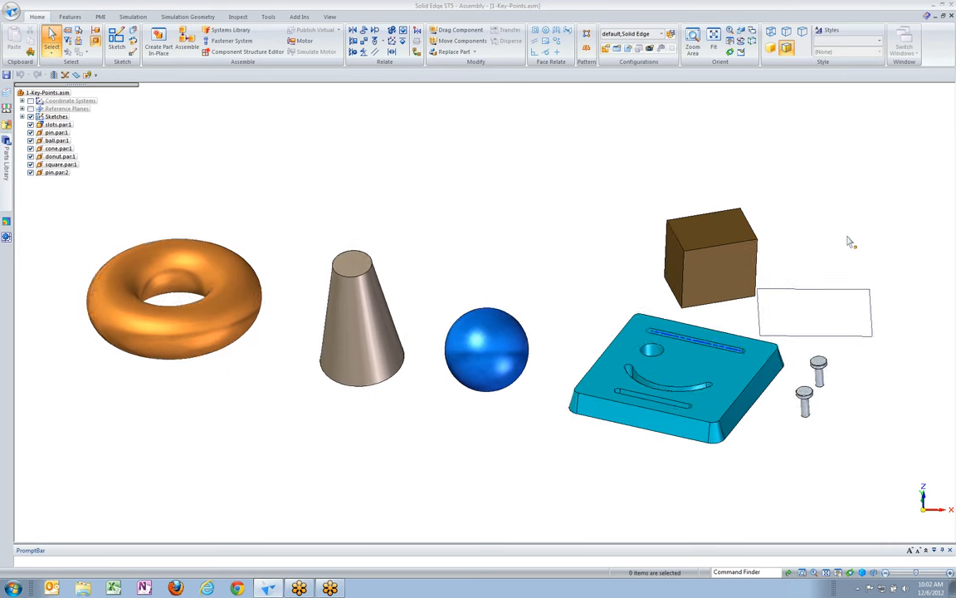
pyautogui.scroll(3, 847, 242)
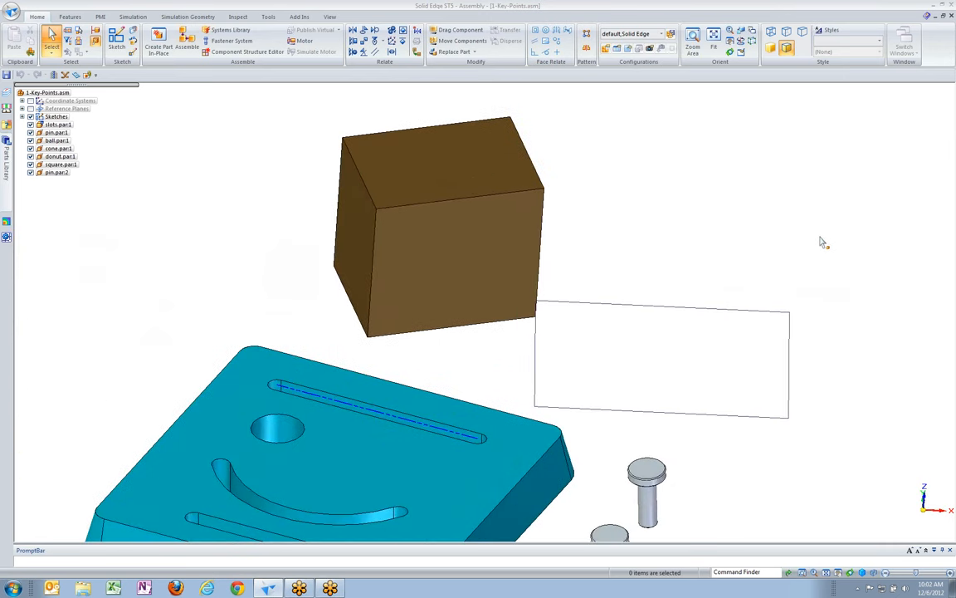
pyautogui.scroll(-1, 490, 266)
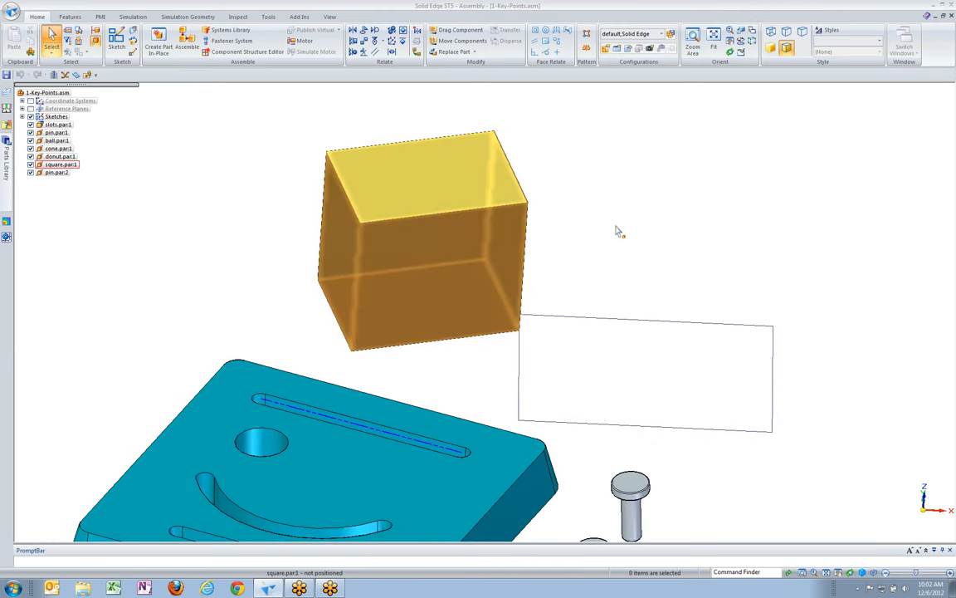
pyautogui.moveTo(619, 230)
pyautogui.mouseDown(button='middle')
pyautogui.moveTo(625, 265)
pyautogui.moveTo(600, 267)
pyautogui.mouseUp(button='middle')
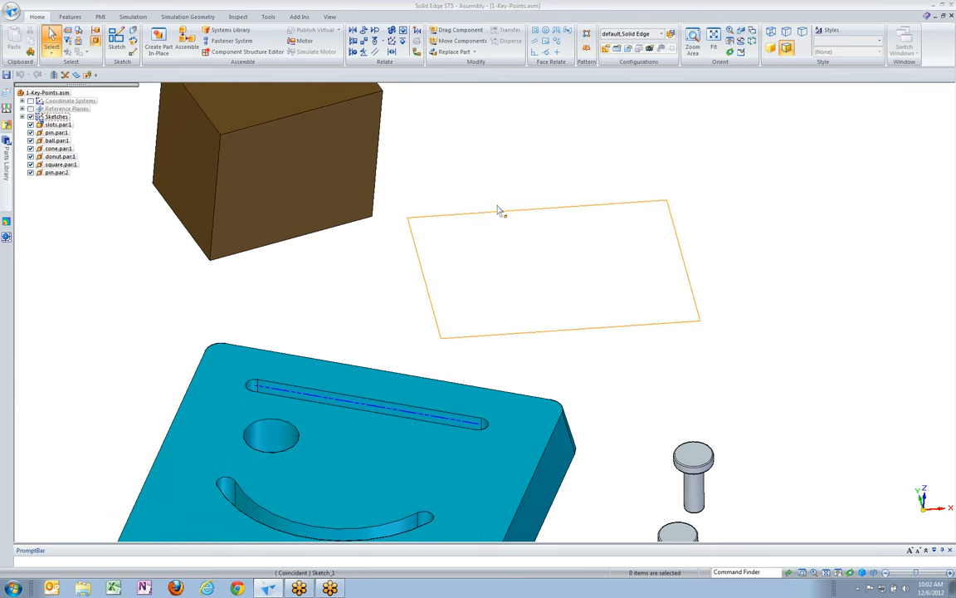
pyautogui.scroll(-2, 534, 206)
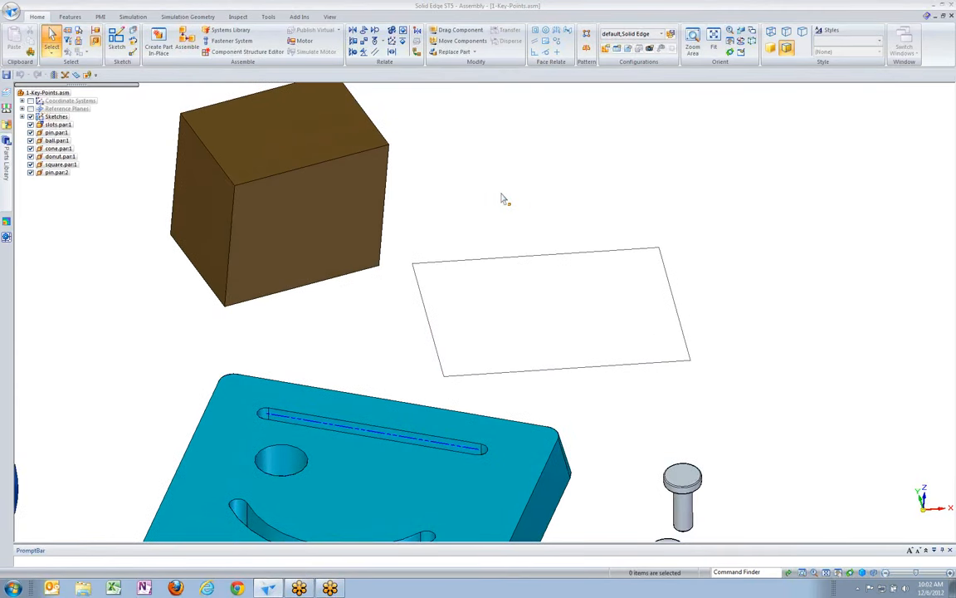
pyautogui.click(22, 117)
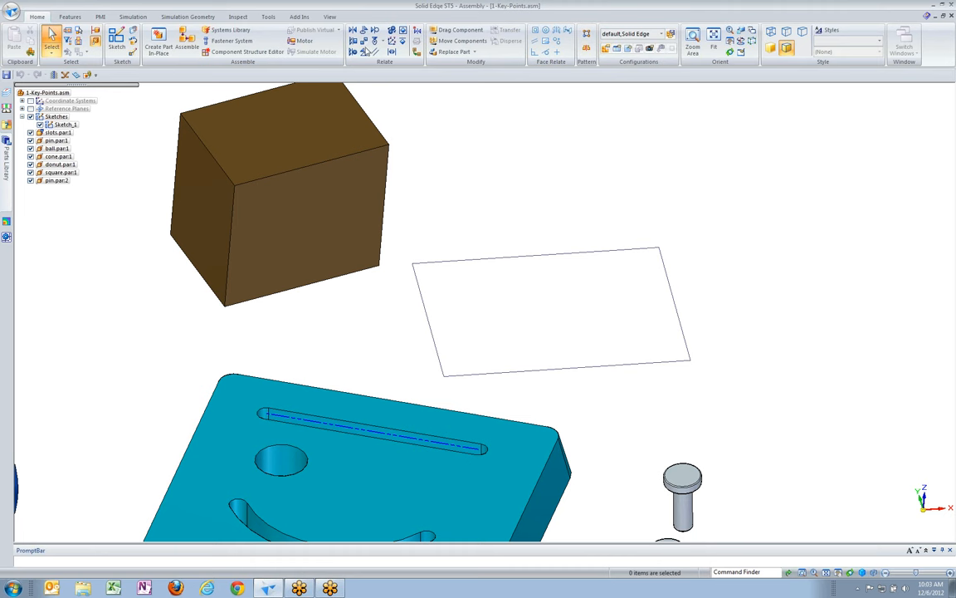
# Add a Connect relationship between the rectangle sketch's corner point nearest the block and the block's lower front edge
pyautogui.click(364, 42)
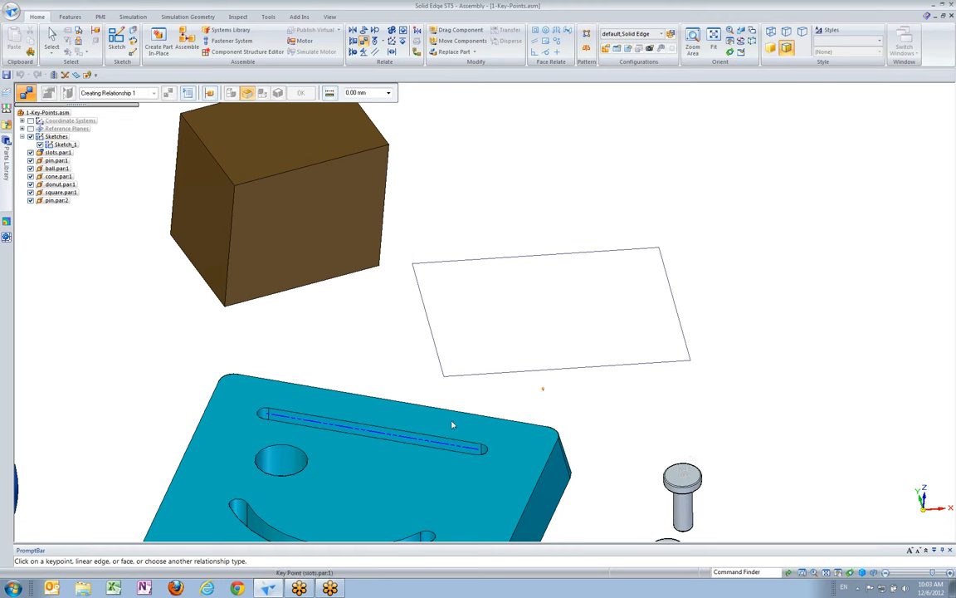
pyautogui.click(490, 449)
pyautogui.rightClick(417, 268)
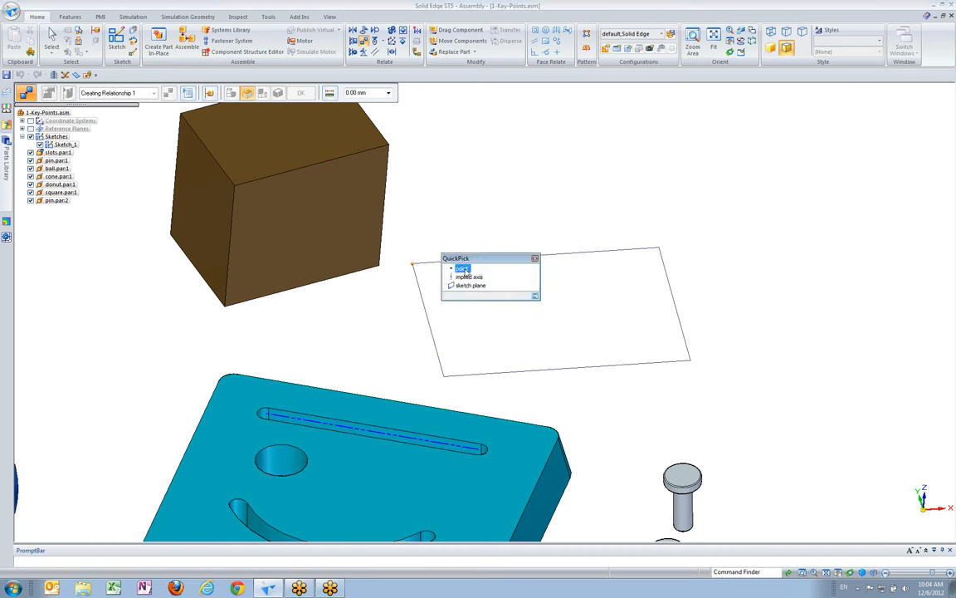
pyautogui.click(466, 272)
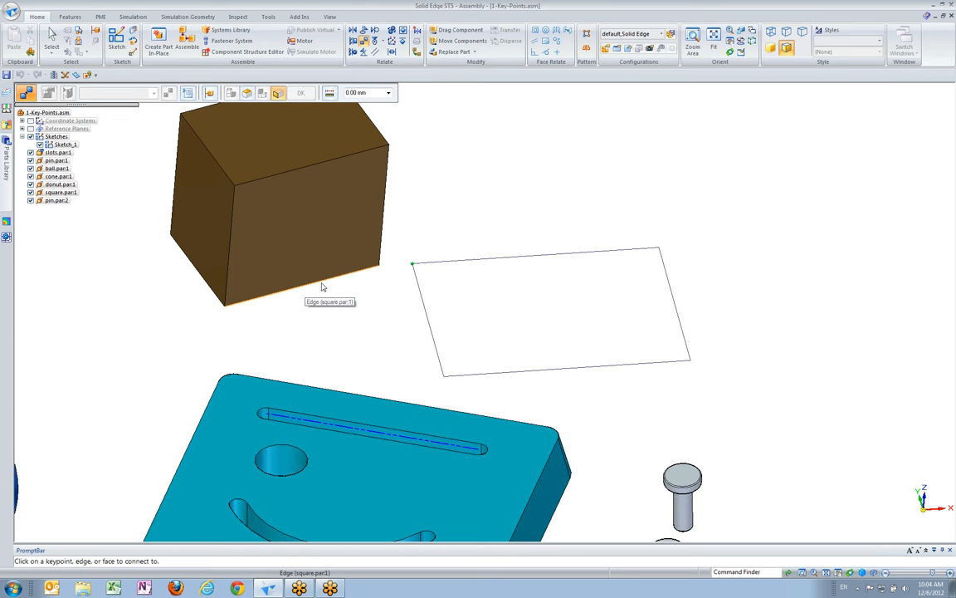
pyautogui.scroll(-1, 410, 299)
pyautogui.scroll(-2, 382, 302)
pyautogui.scroll(-5, 373, 306)
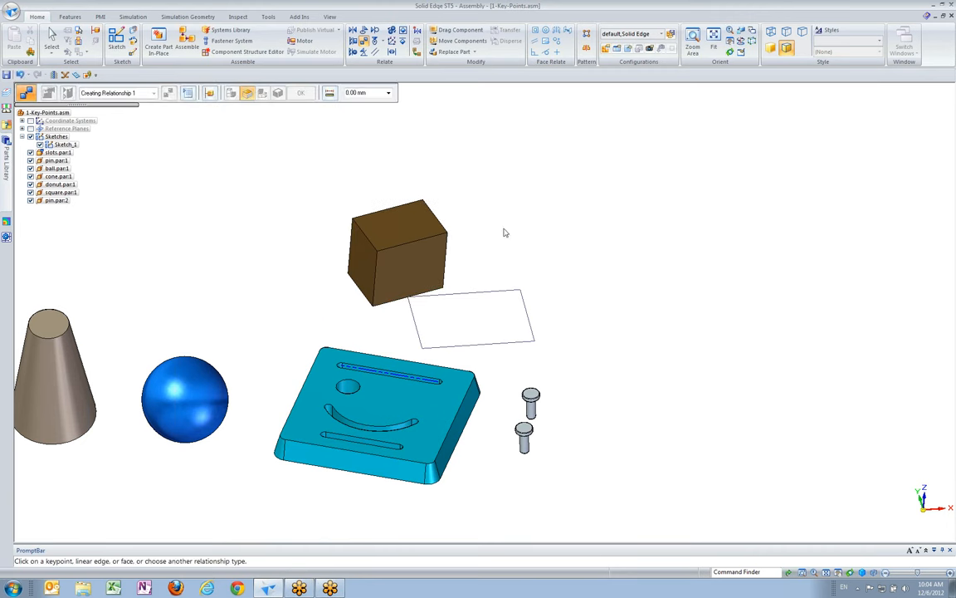
# Add another Connect relationship from the rectangle's upper sketch line to a keypoint on the block's lower front edge
pyautogui.scroll(3, 526, 264)
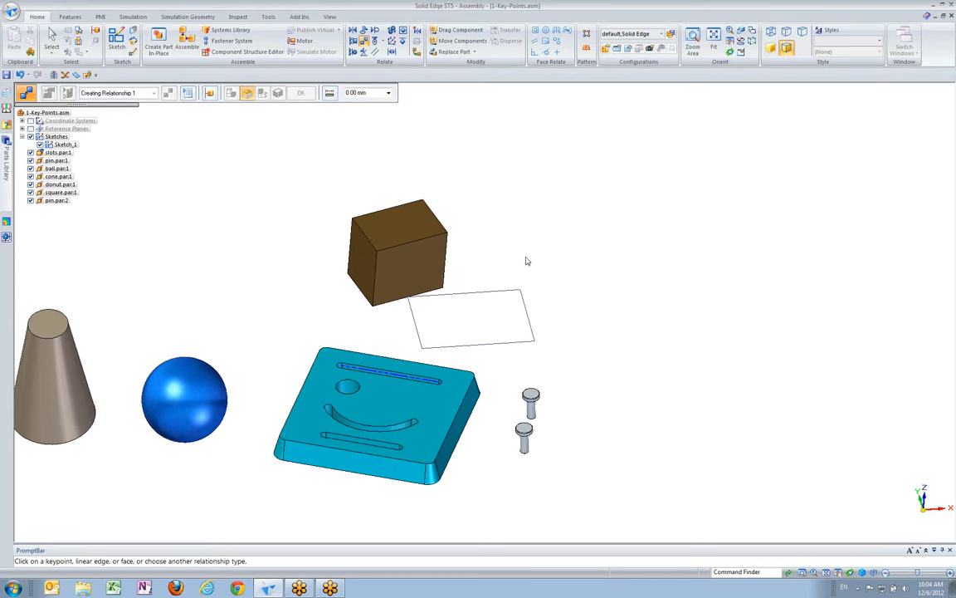
pyautogui.scroll(5, 493, 267)
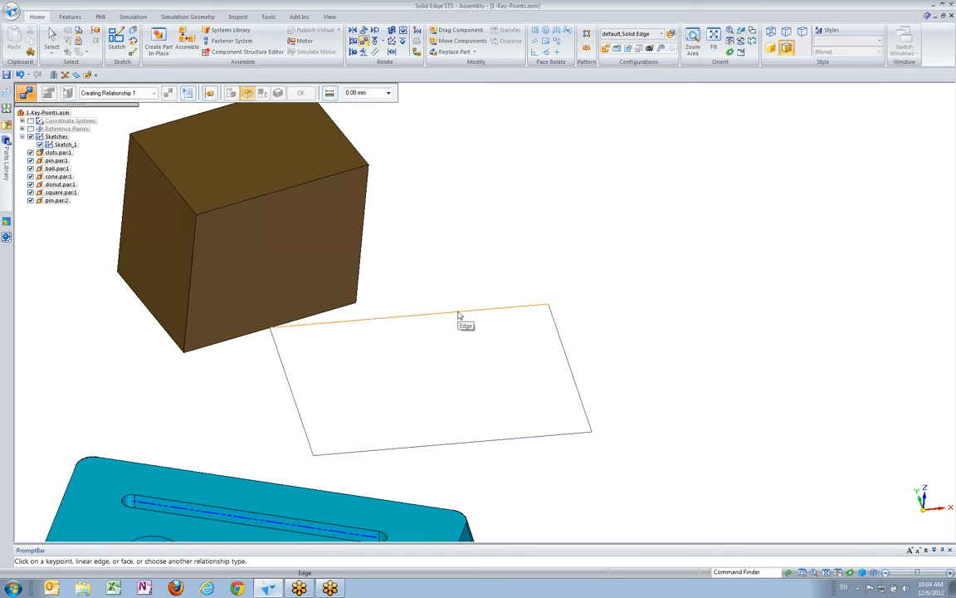
pyautogui.rightClick(488, 281)
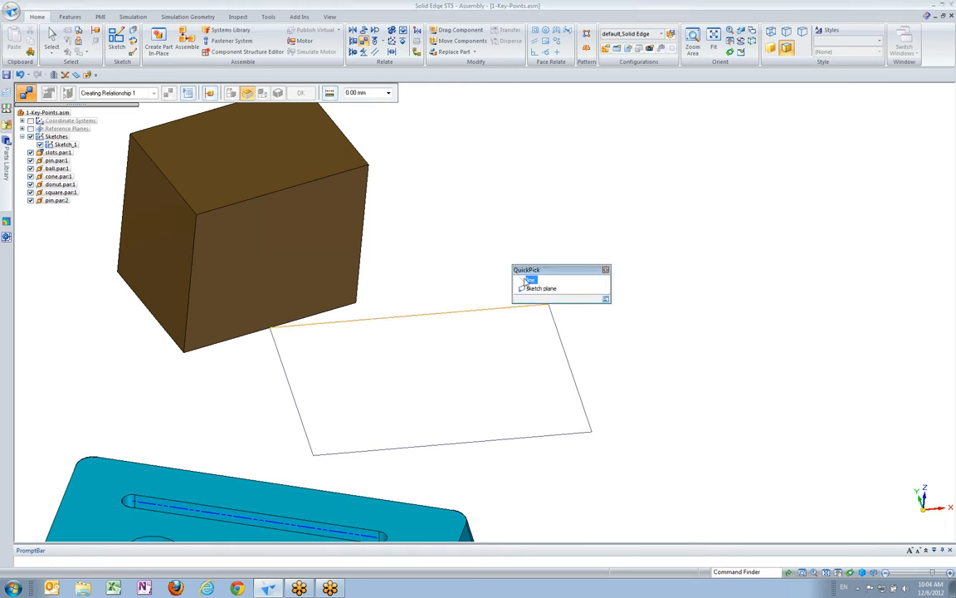
pyautogui.click(526, 281)
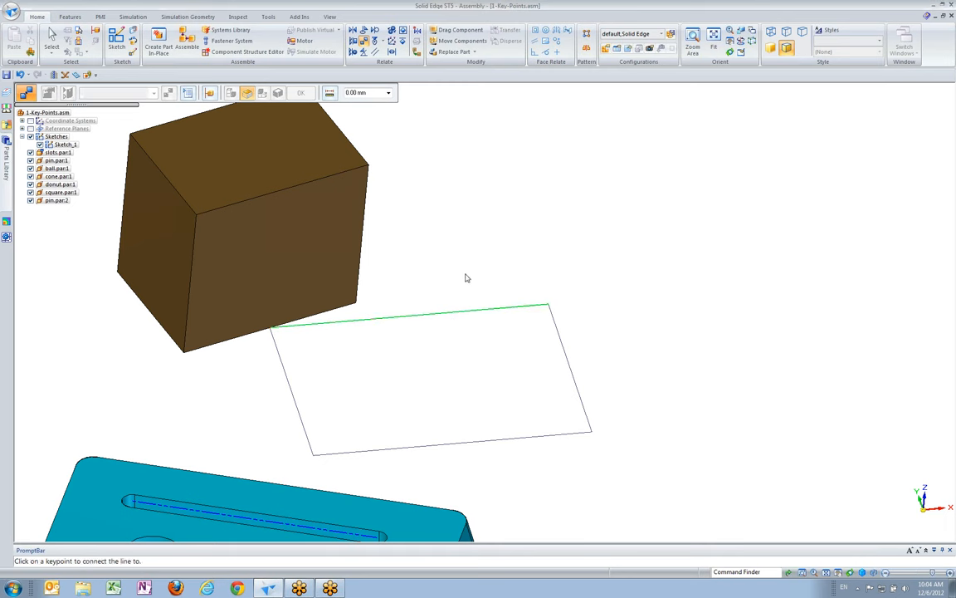
pyautogui.click(310, 268)
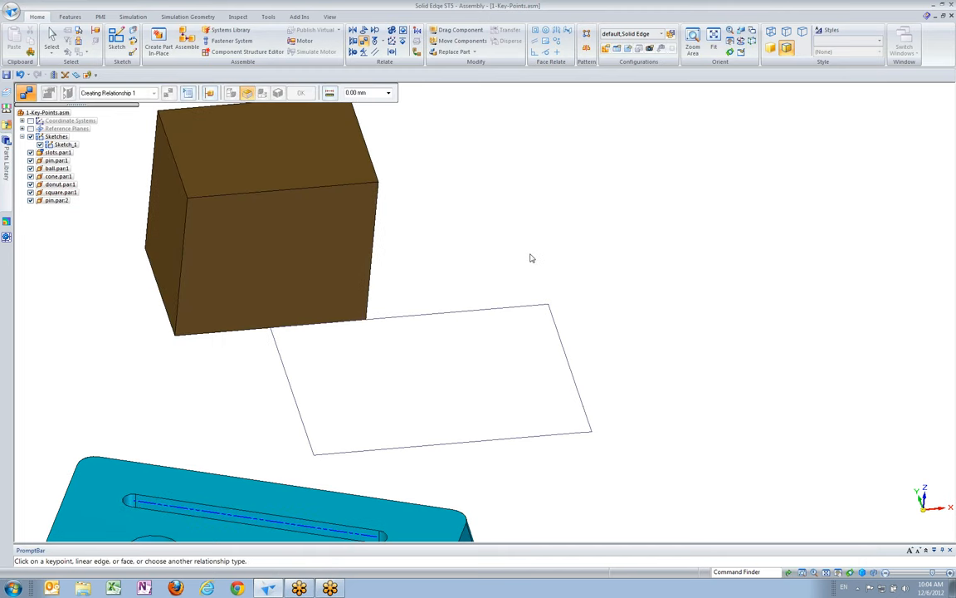
# Test the block's remaining freedom with Drag Component in Freeform Move without analysis, and reset it to its original position
pyautogui.scroll(-2, 532, 258)
pyautogui.scroll(-3, 494, 254)
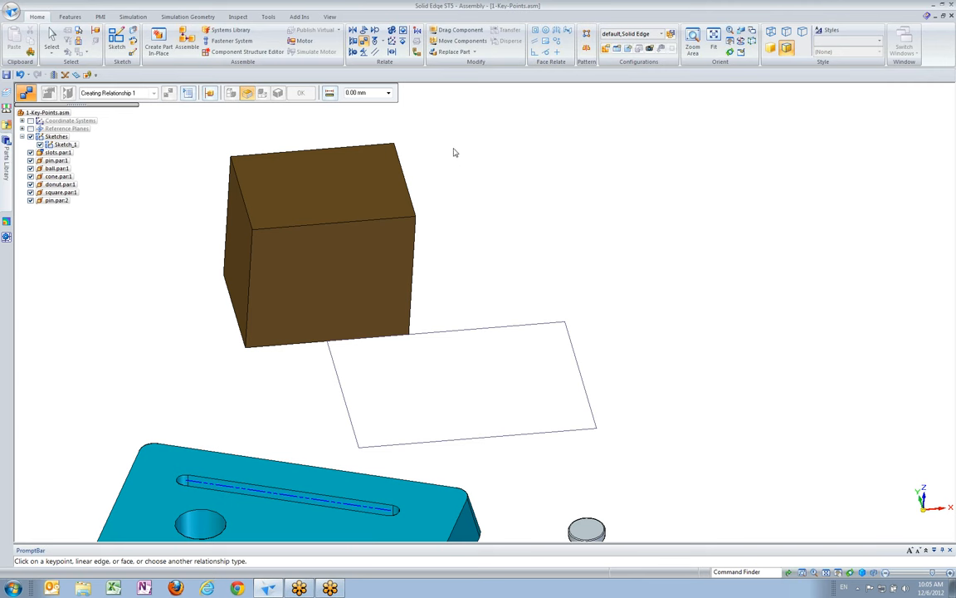
pyautogui.click(455, 33)
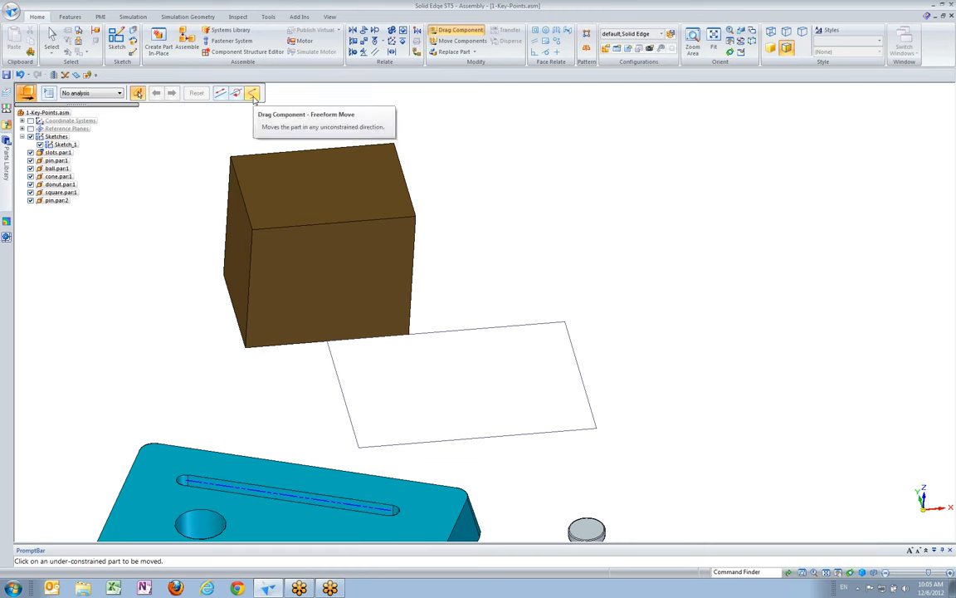
pyautogui.click(252, 94)
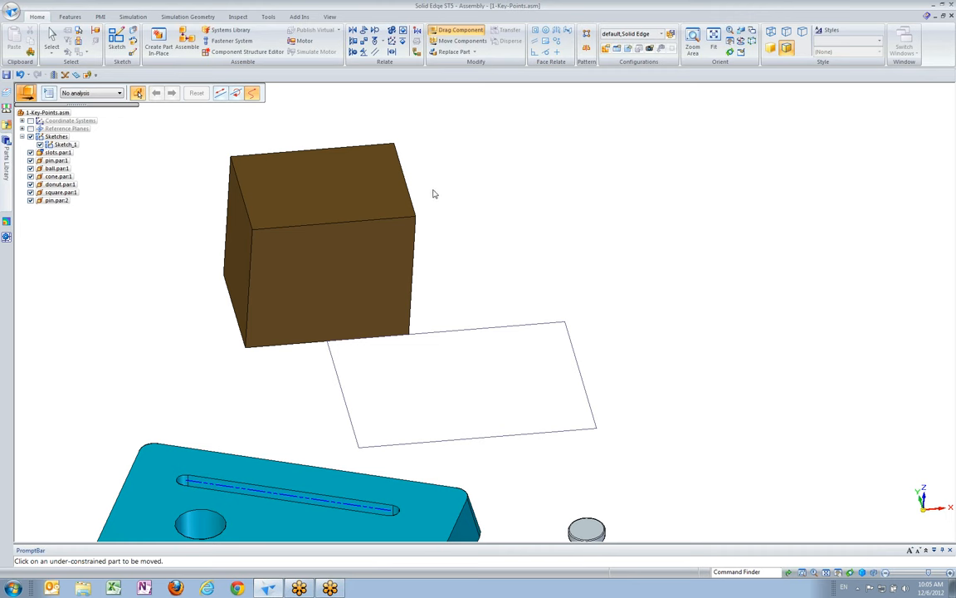
pyautogui.click(449, 33)
pyautogui.click(370, 237)
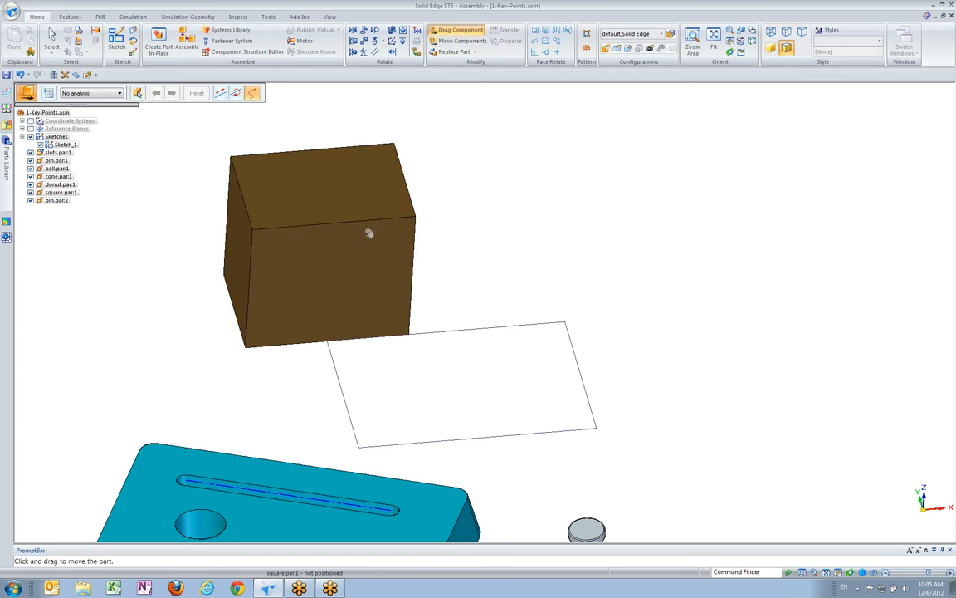
pyautogui.moveTo(368, 234)
pyautogui.mouseDown()
pyautogui.moveTo(390, 250)
pyautogui.moveTo(382, 303)
pyautogui.moveTo(310, 324)
pyautogui.moveTo(261, 231)
pyautogui.moveTo(324, 154)
pyautogui.moveTo(438, 179)
pyautogui.moveTo(502, 303)
pyautogui.moveTo(412, 442)
pyautogui.moveTo(212, 381)
pyautogui.moveTo(244, 214)
pyautogui.moveTo(384, 128)
pyautogui.moveTo(470, 189)
pyautogui.moveTo(440, 309)
pyautogui.moveTo(374, 389)
pyautogui.moveTo(256, 406)
pyautogui.moveTo(230, 367)
pyautogui.mouseUp()
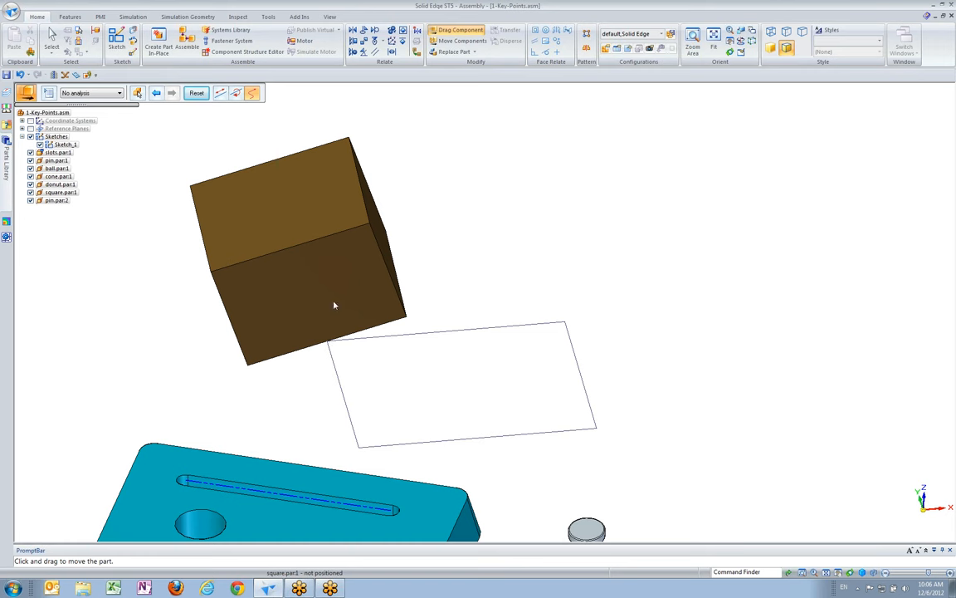
pyautogui.moveTo(352, 294); pyautogui.dragTo(395, 323)
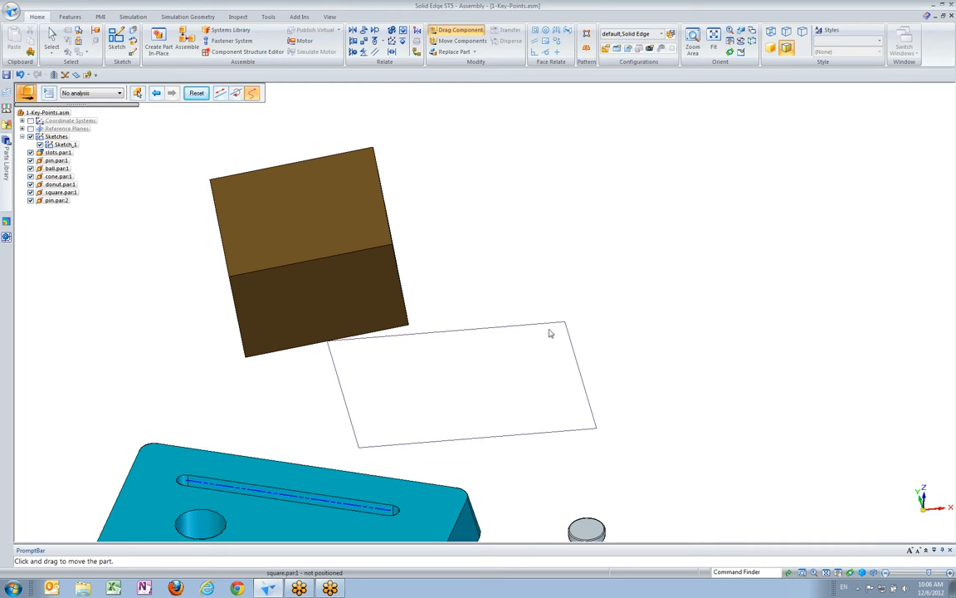
pyautogui.moveTo(366, 302); pyautogui.dragTo(378, 216)
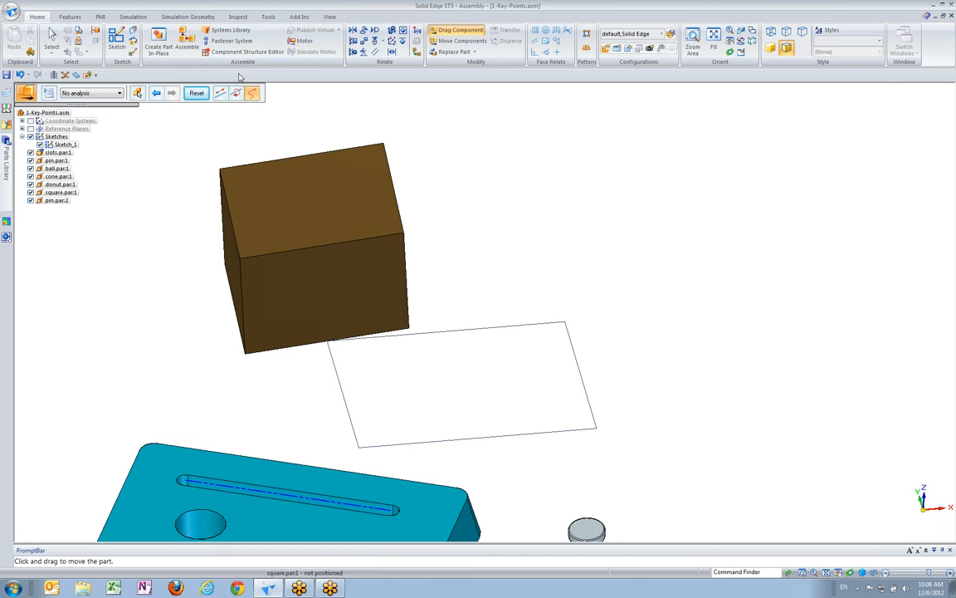
pyautogui.moveTo(399, 237); pyautogui.dragTo(219, 185)
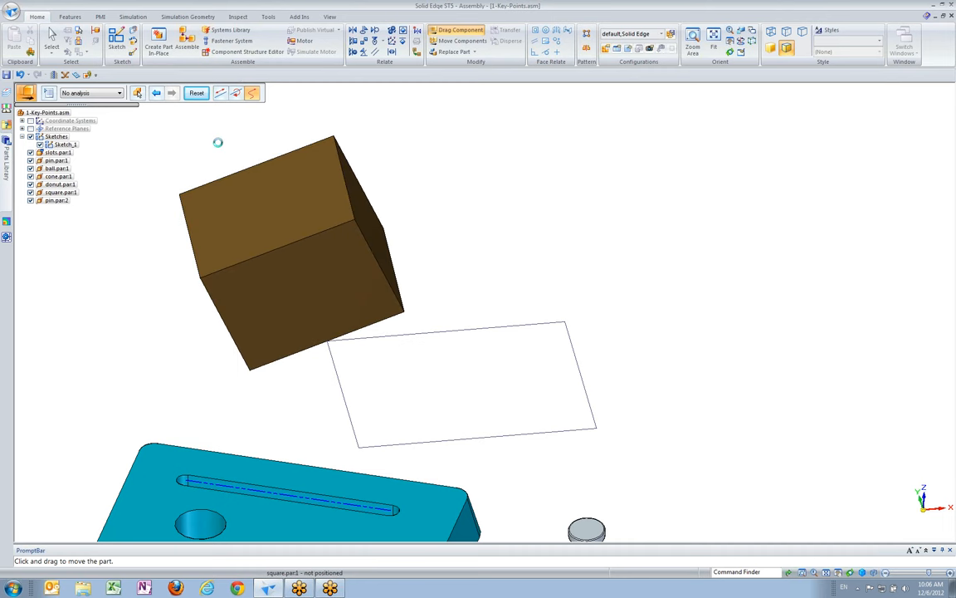
pyautogui.click(197, 93)
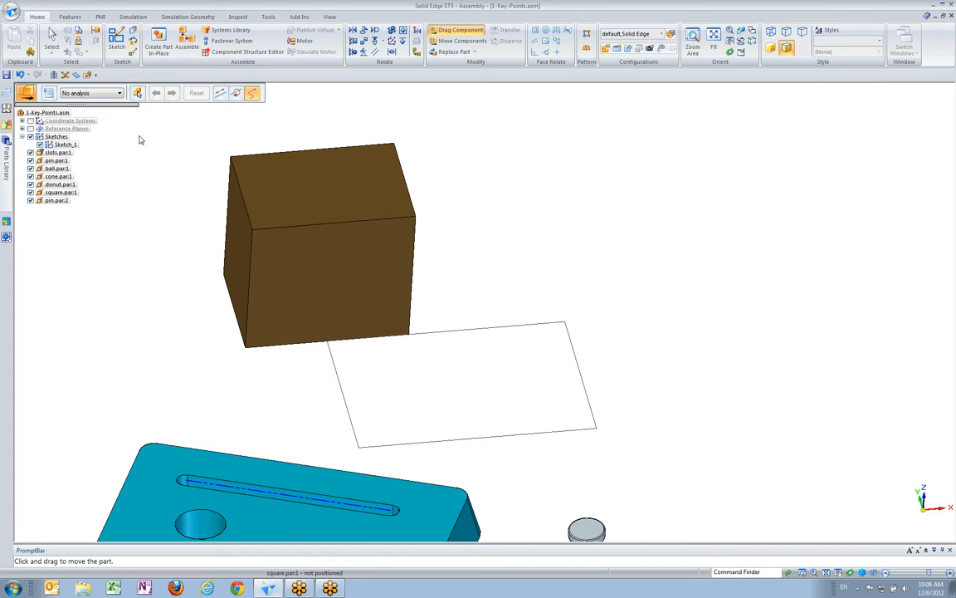
pyautogui.click(52, 38)
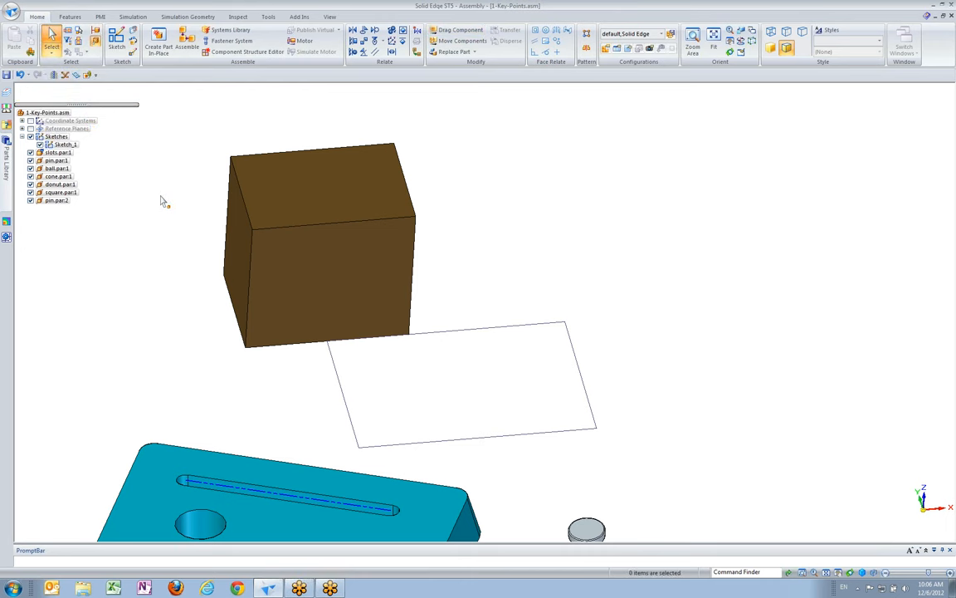
# Add an Axial Align relationship between the shank axis of the nearer pin and the slot axis of the plate's front straight slot
pyautogui.keyDown('ctrl'); pyautogui.scroll(-3, 164, 204); pyautogui.keyUp('ctrl')
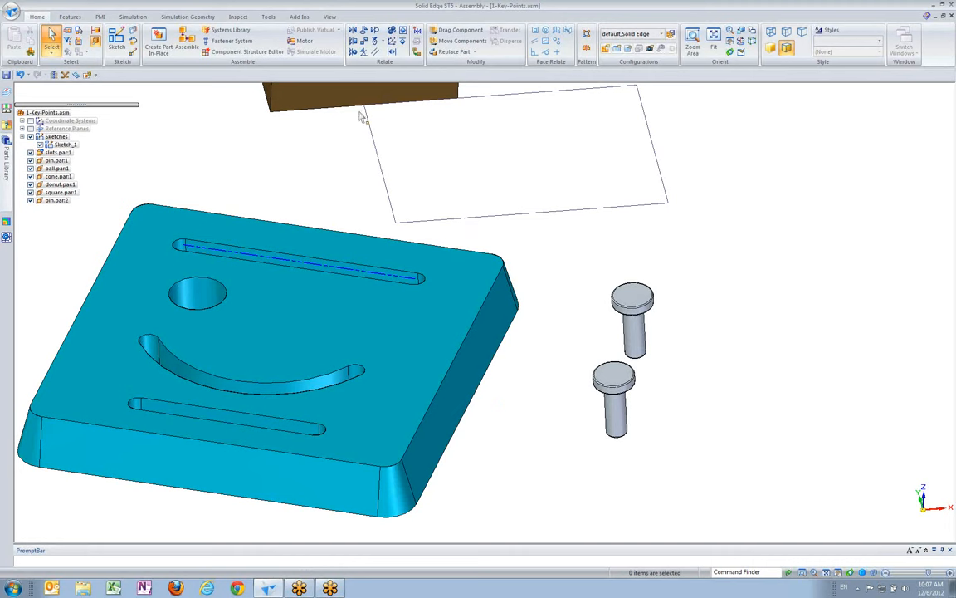
pyautogui.click(353, 53)
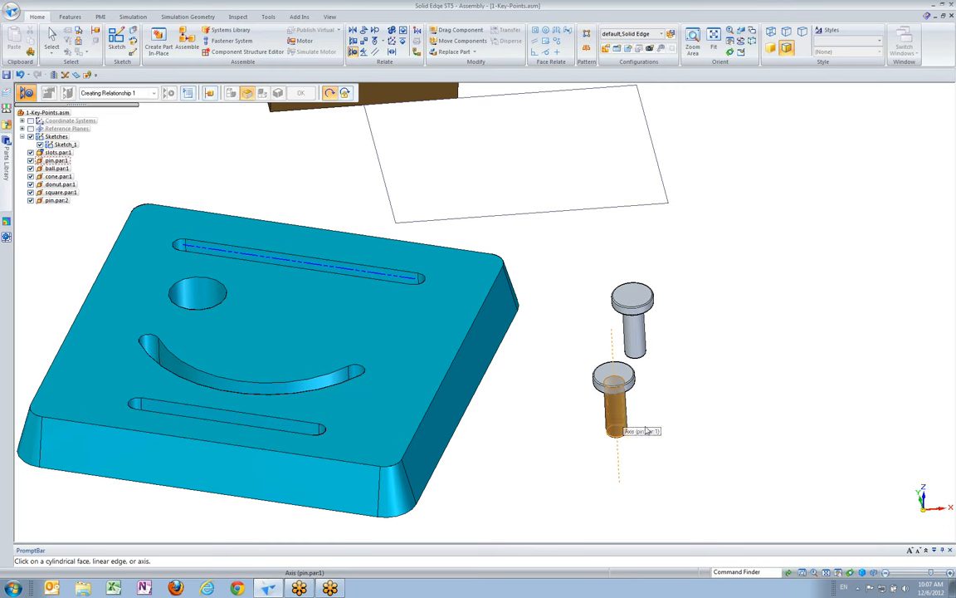
pyautogui.click(624, 421)
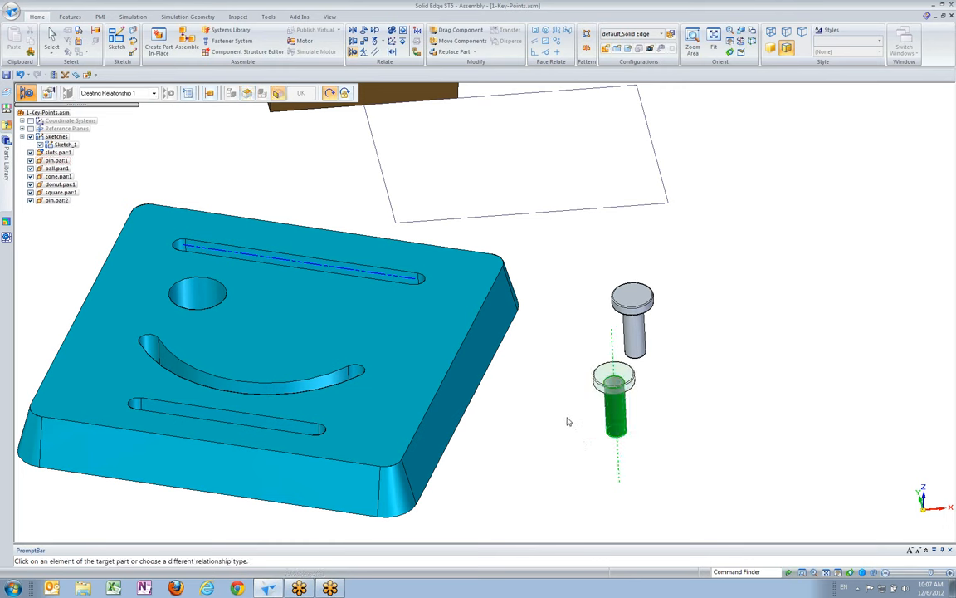
pyautogui.scroll(2, 564, 410)
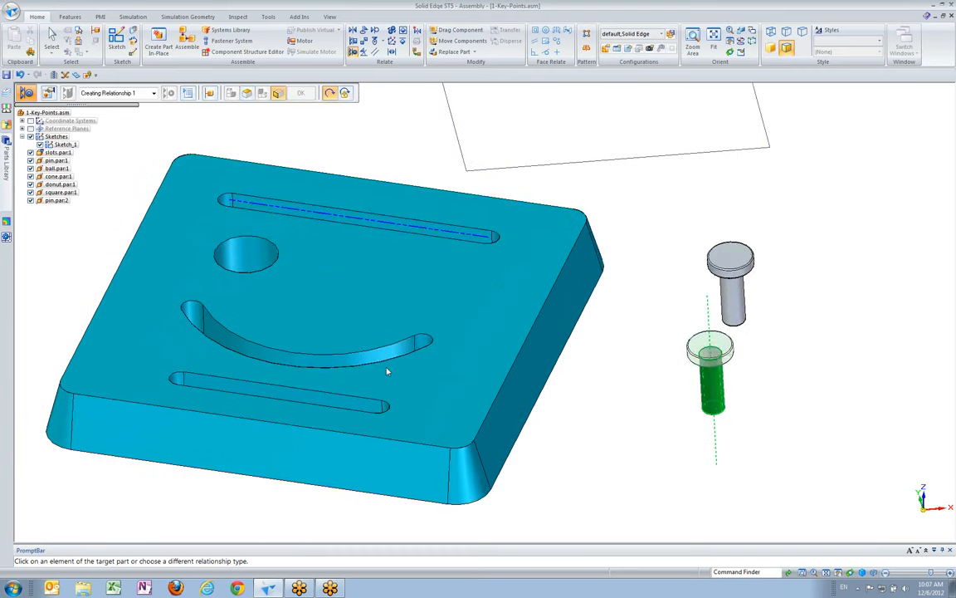
pyautogui.click(336, 401)
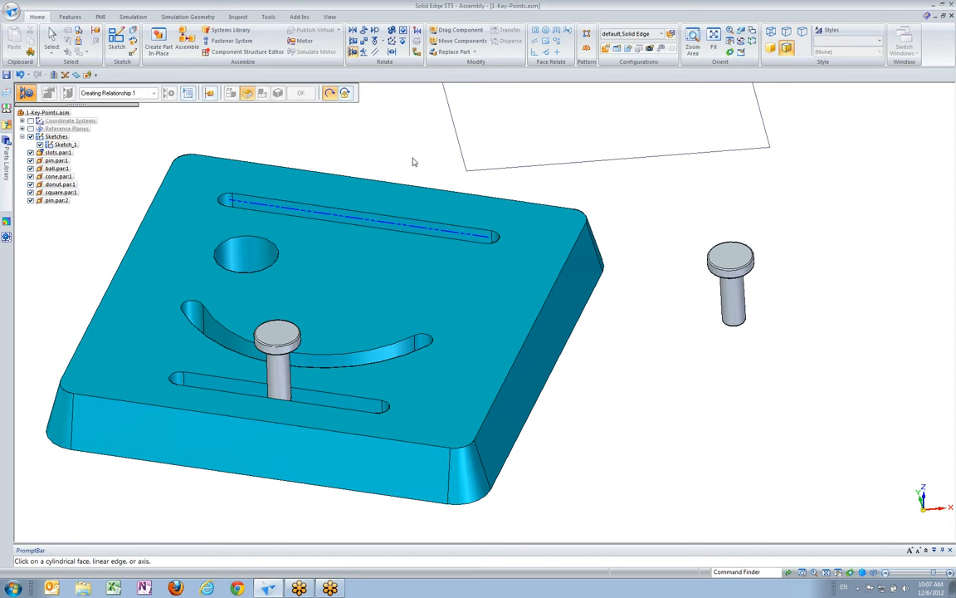
# Mate the underside of the aligned pin's head with the plate's top face at a 0.00 mm offset
pyautogui.click(354, 32)
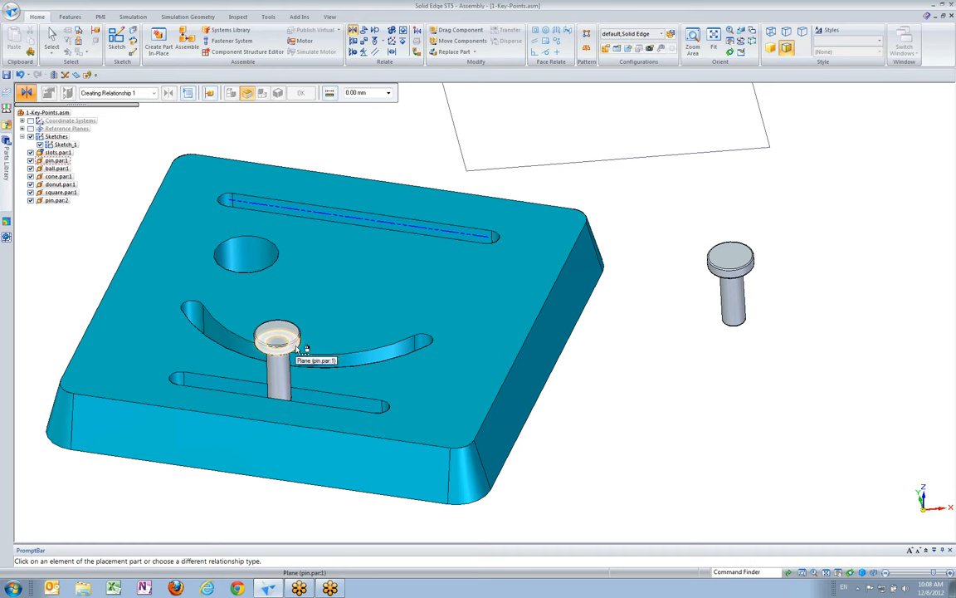
pyautogui.rightClick(305, 349)
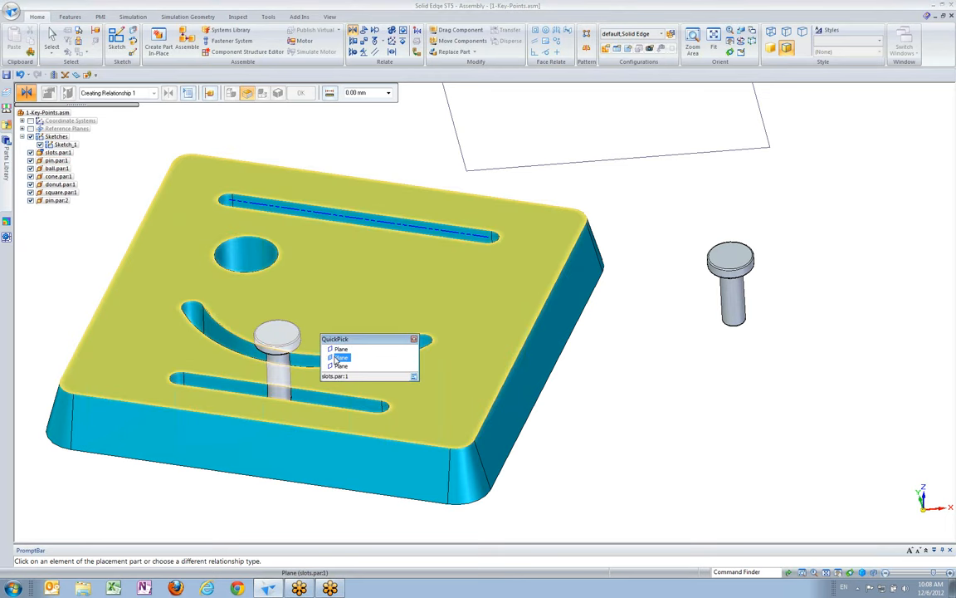
pyautogui.click(712, 417)
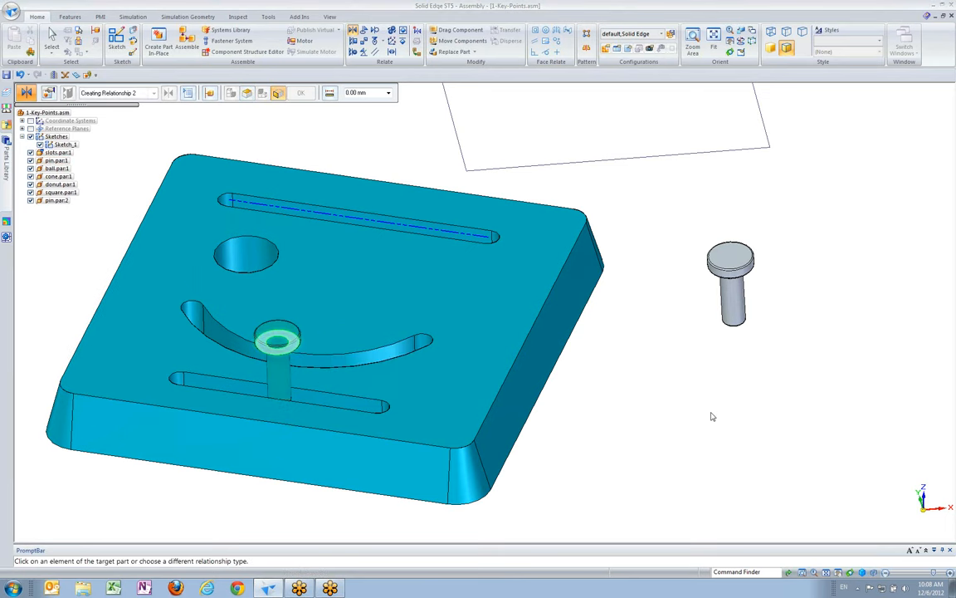
pyautogui.click(486, 390)
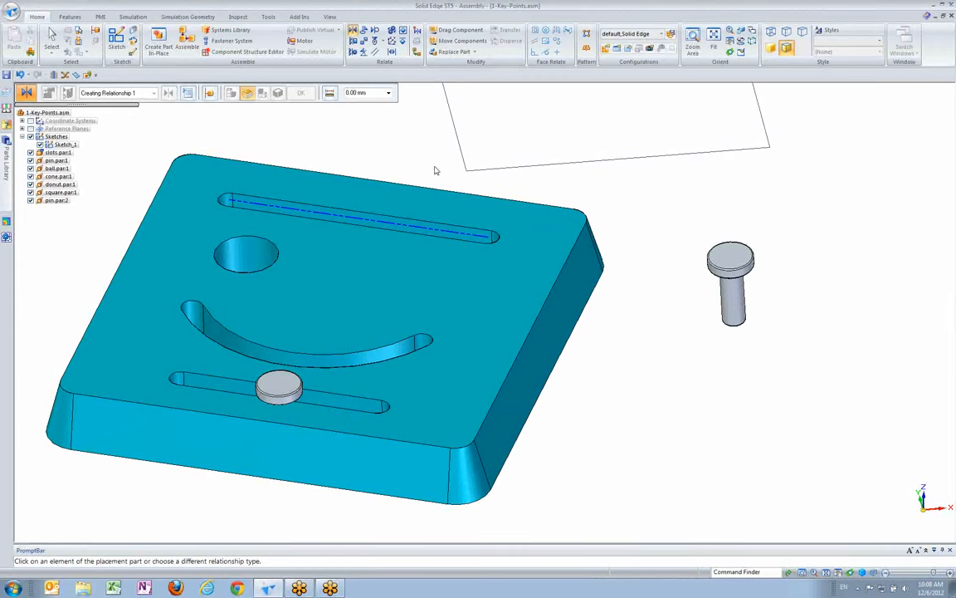
# Mate the underside of the second pin's head with the plate's top face at a 0.00 mm offset
pyautogui.click(384, 48)
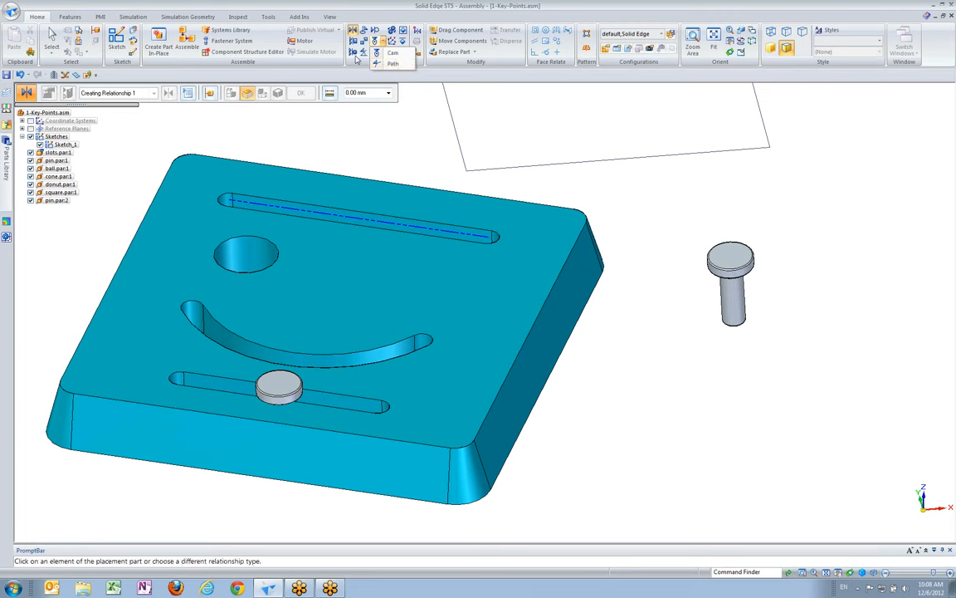
pyautogui.click(354, 31)
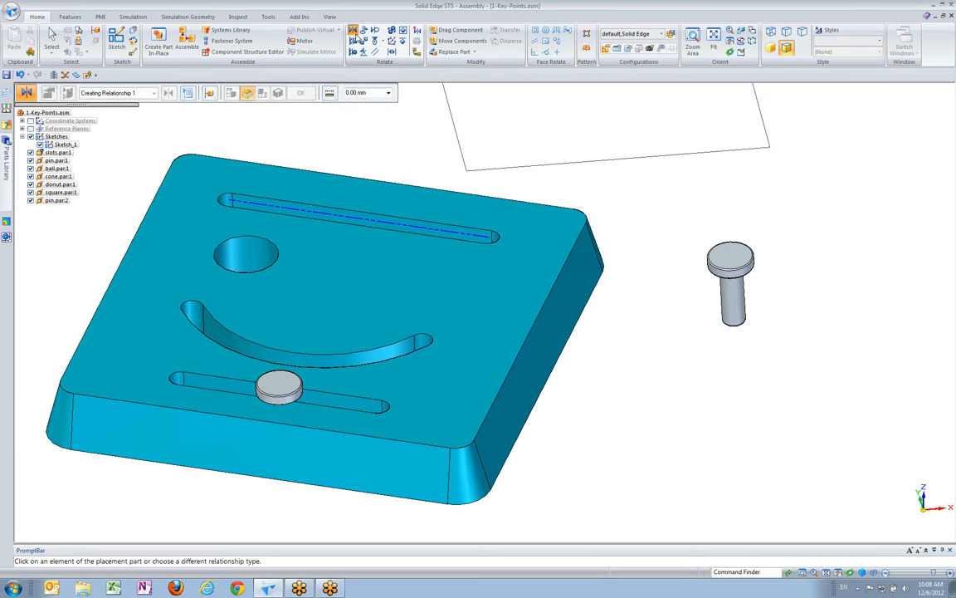
pyautogui.click(734, 264)
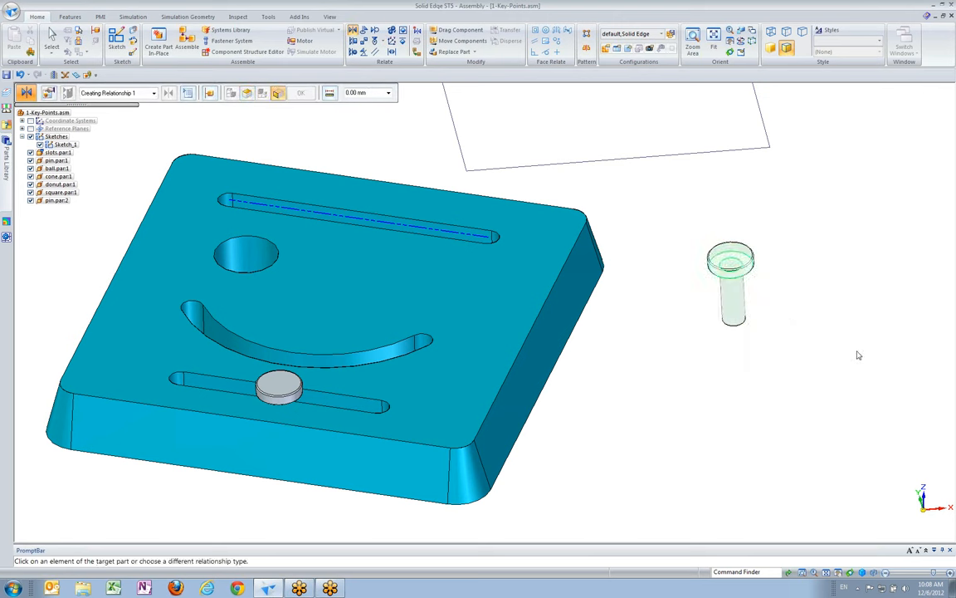
pyautogui.click(541, 313)
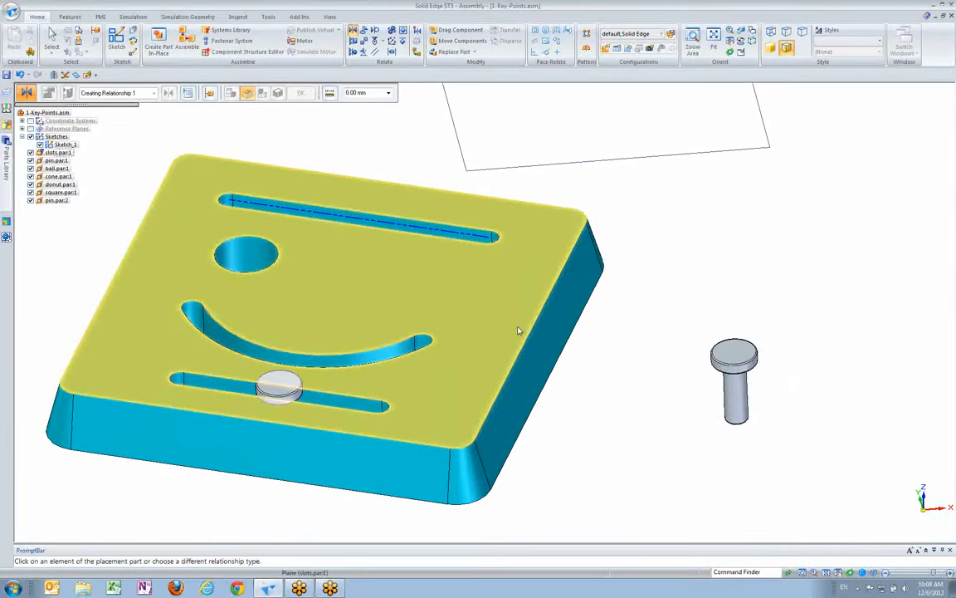
pyautogui.moveTo(684, 276); pyautogui.dragTo(664, 279, button='middle')
pyautogui.scroll(-2, 664, 281)
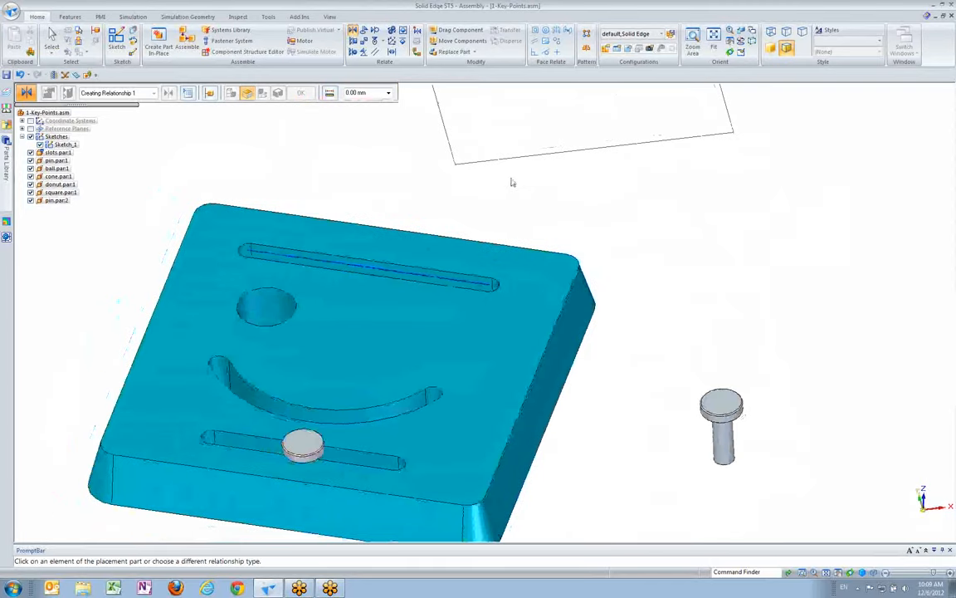
# Add a Path relationship with the second pin's axis as follower and the curved slot's centerline as an Edge Chain path
pyautogui.click(383, 47)
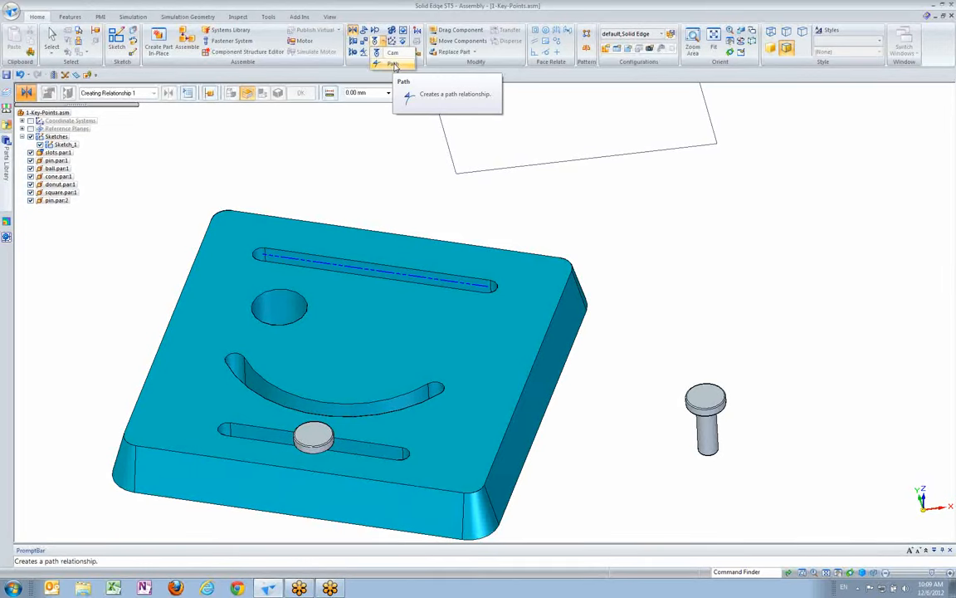
pyautogui.click(396, 66)
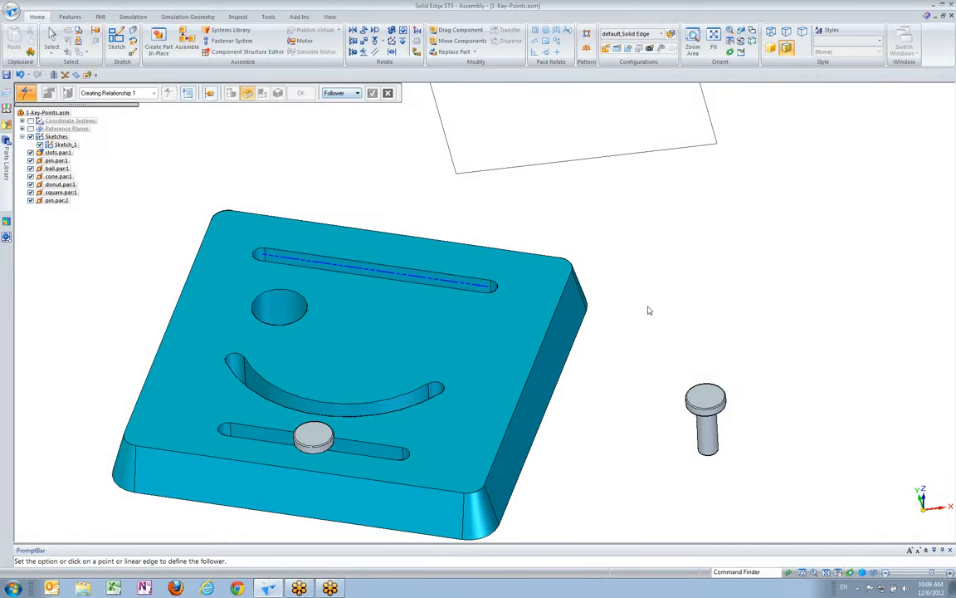
pyautogui.click(712, 446)
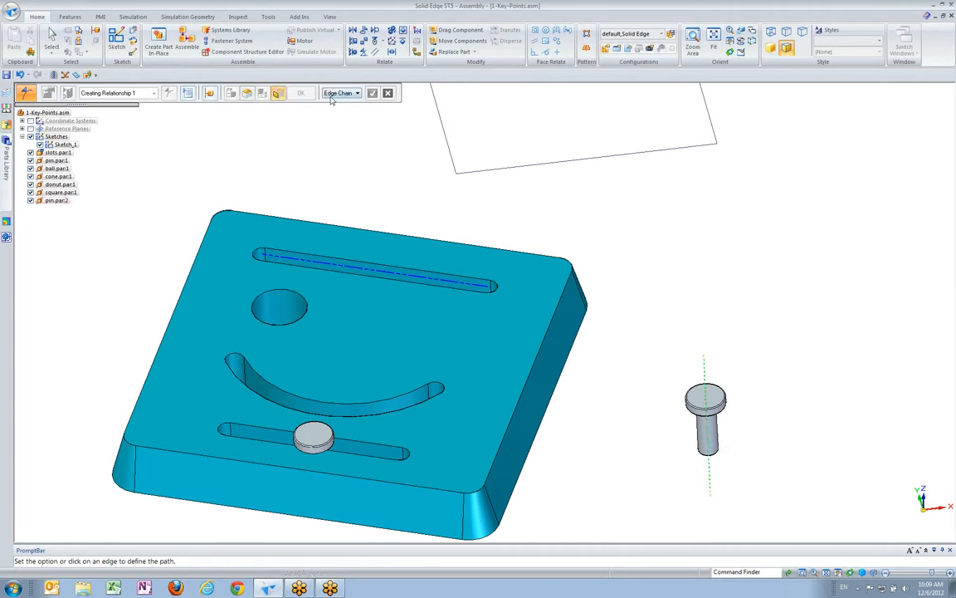
pyautogui.scroll(2, 538, 294)
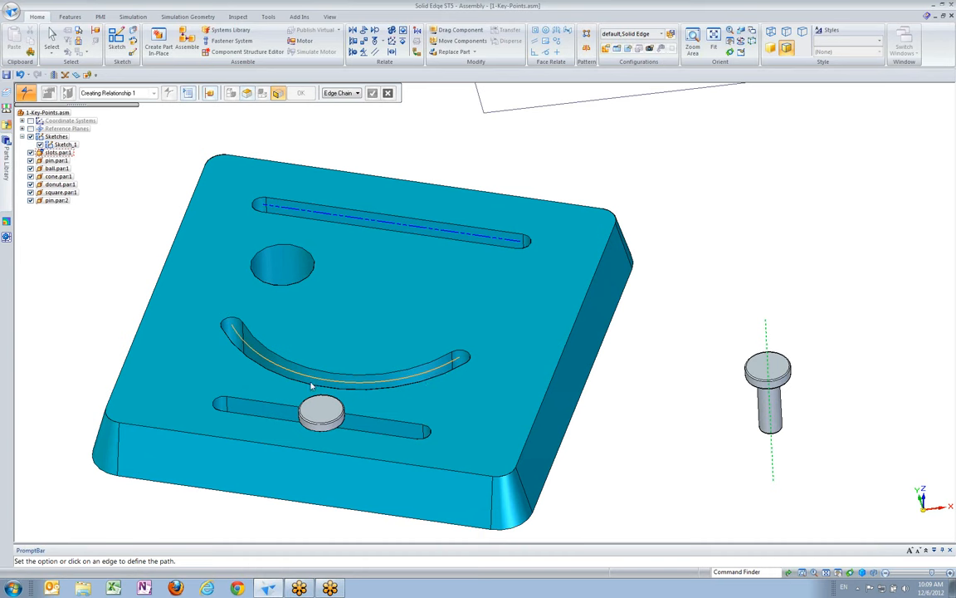
pyautogui.click(434, 375)
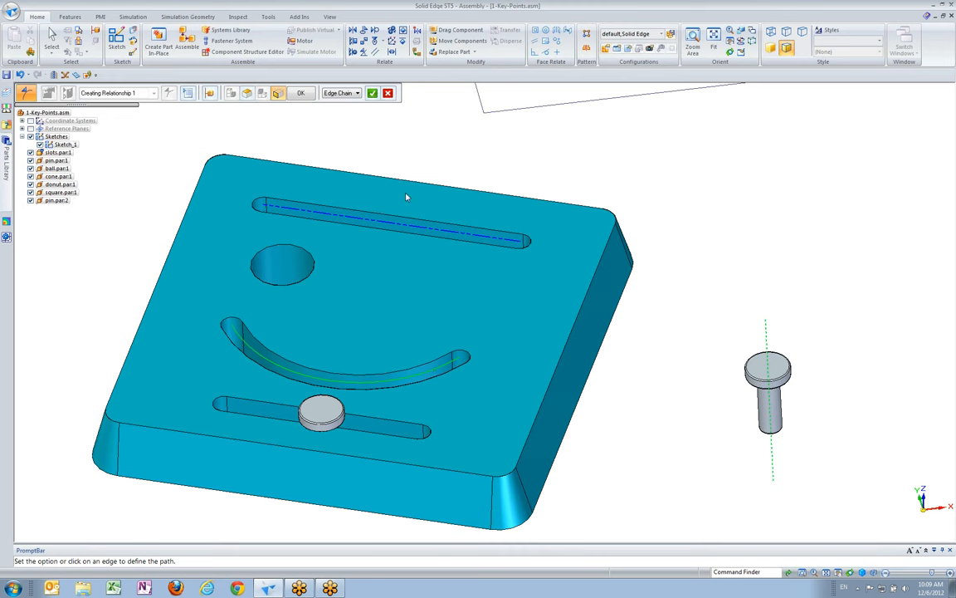
pyautogui.click(372, 93)
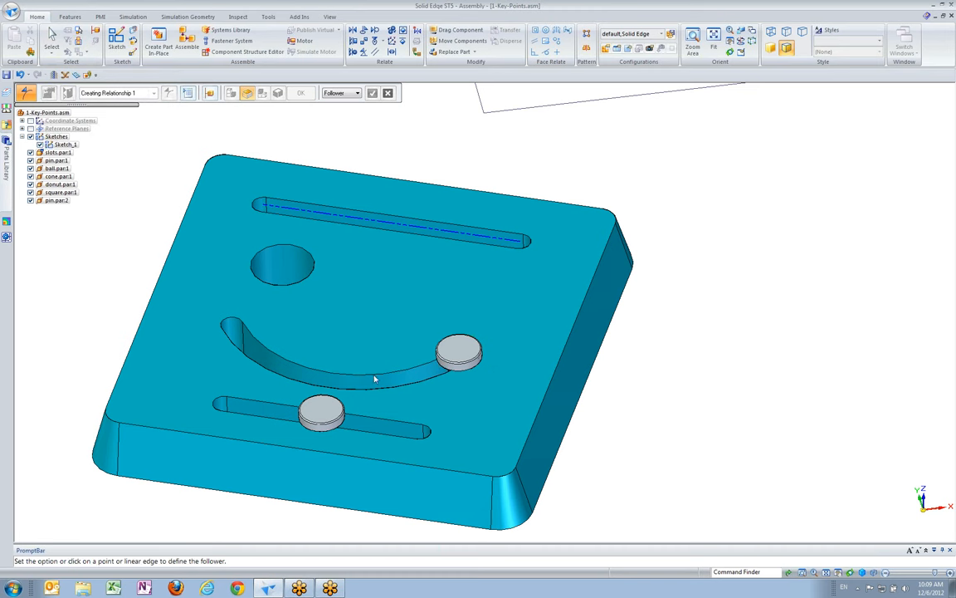
# Test the second pin's movement along the curved slot with Drag Component in Freeform Move without analysis
pyautogui.click(440, 31)
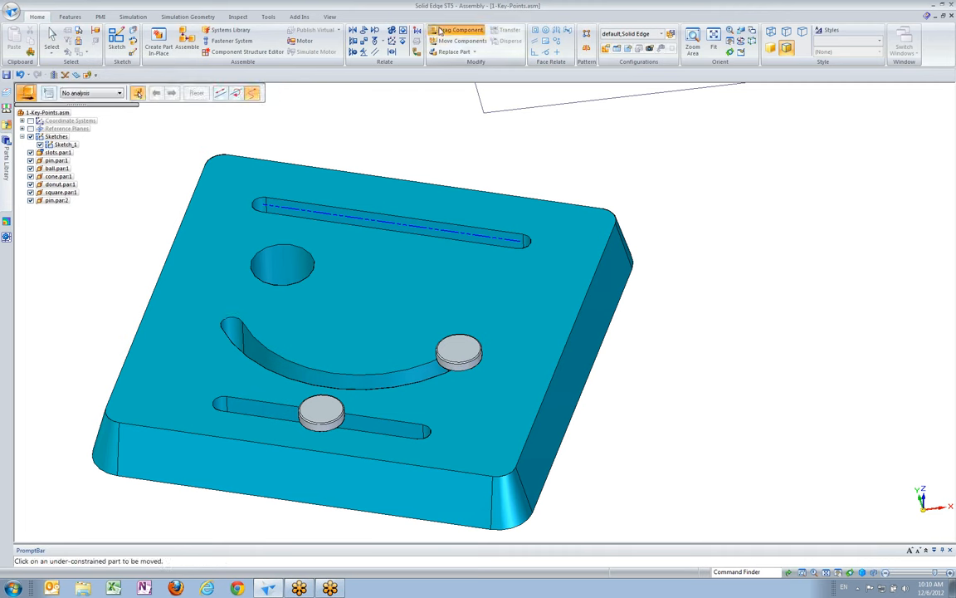
pyautogui.click(475, 350)
pyautogui.moveTo(468, 355); pyautogui.dragTo(516, 328)
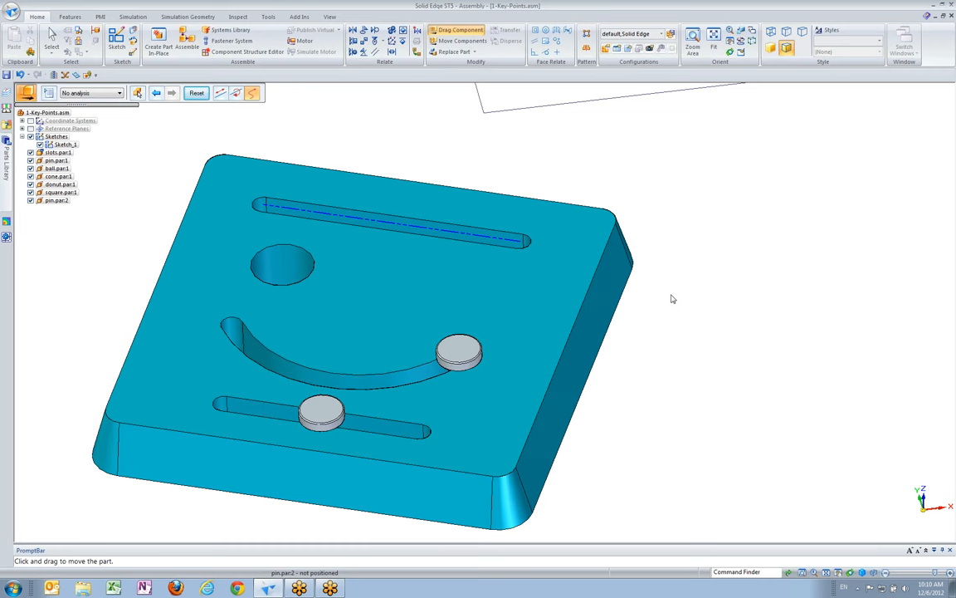
pyautogui.click(52, 37)
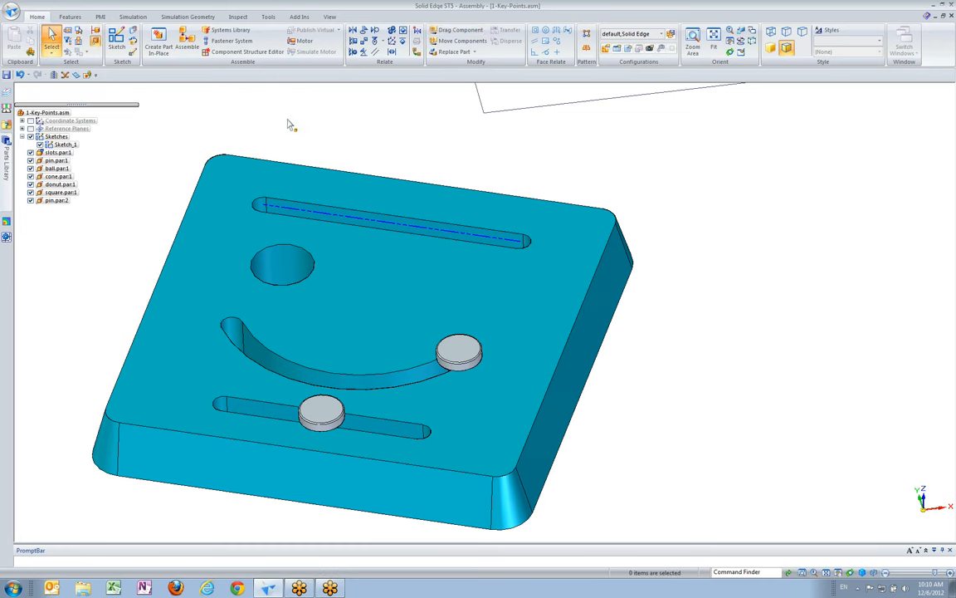
# Ground the orange donut part
pyautogui.scroll(-4, 498, 150)
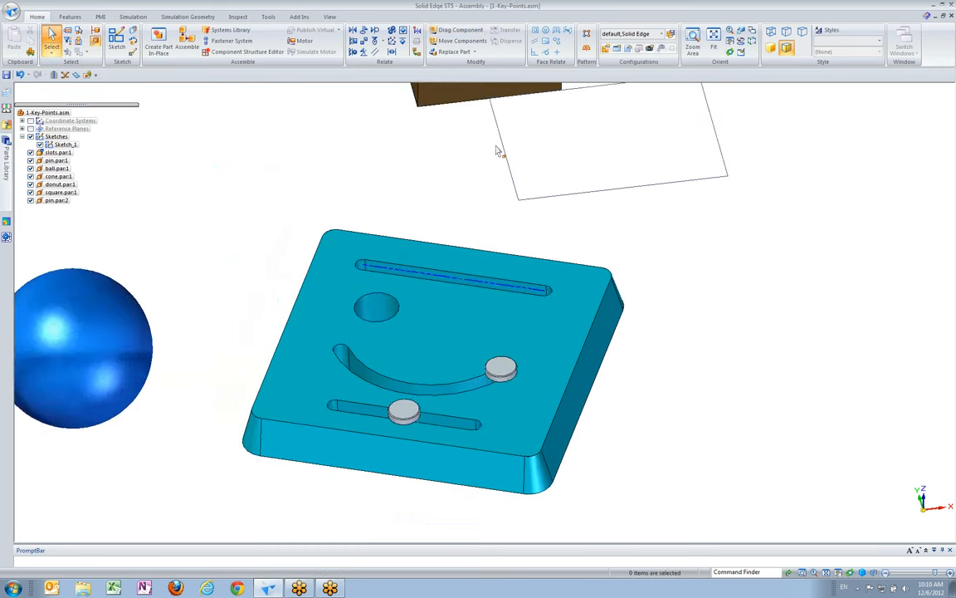
pyautogui.scroll(-4, 474, 166)
pyautogui.keyDown('shift'); pyautogui.moveTo(447, 183); pyautogui.dragTo(556, 222, button='middle'); pyautogui.keyUp('shift')
pyautogui.scroll(3, 613, 232)
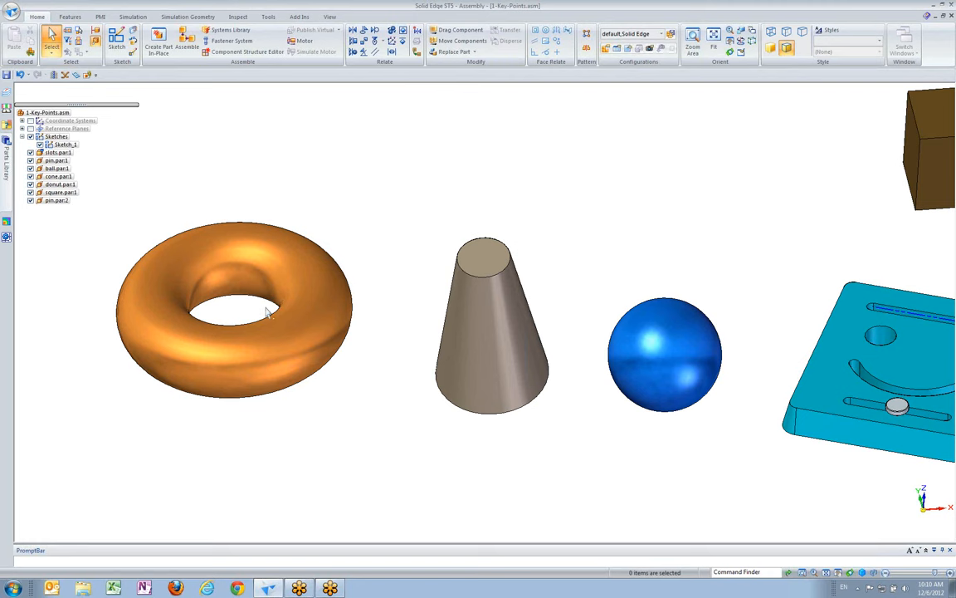
pyautogui.click(402, 43)
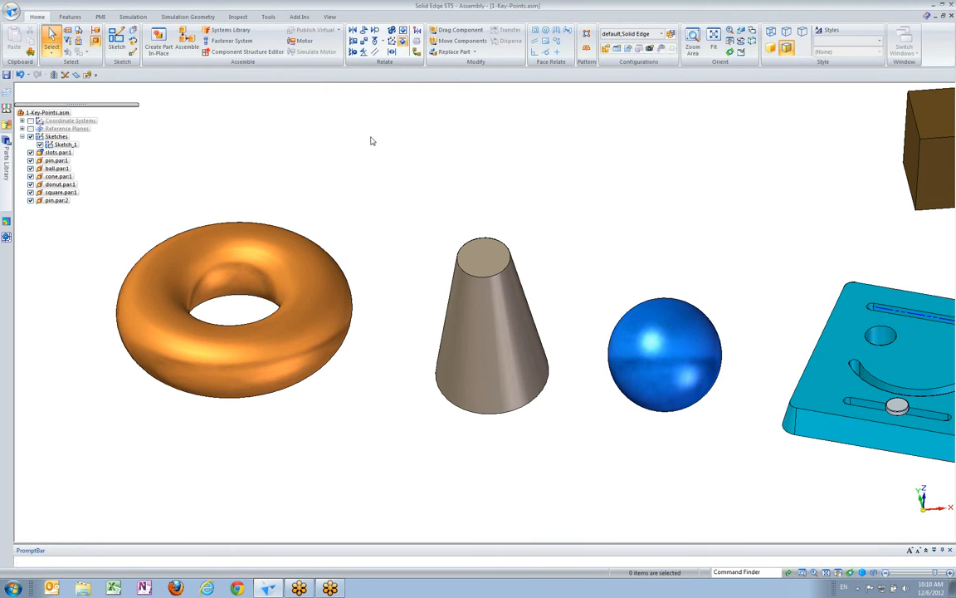
pyautogui.click(284, 264)
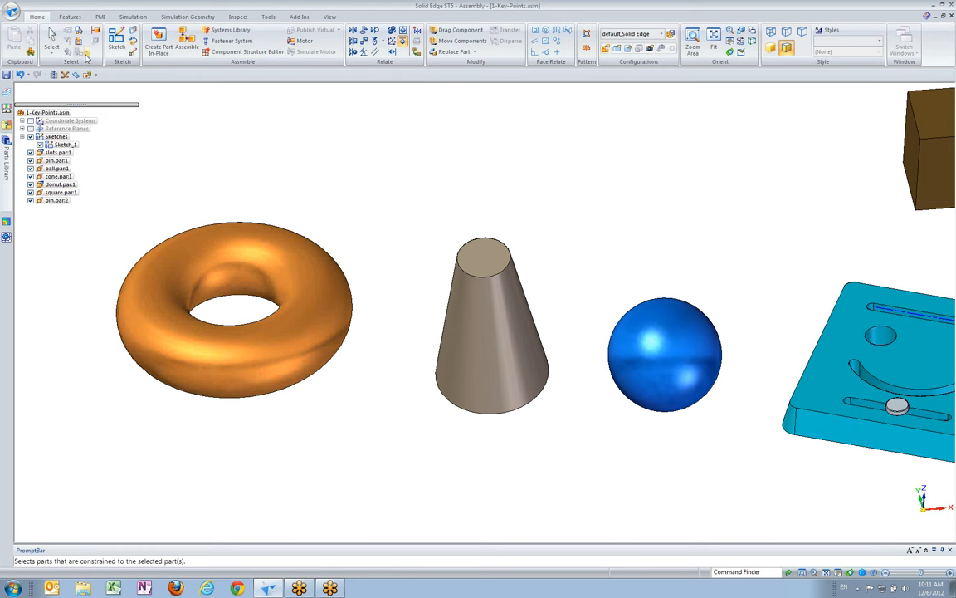
# Move the blue ball to just above the donut with Drag Component in Freeform Move without analysis
pyautogui.click(461, 30)
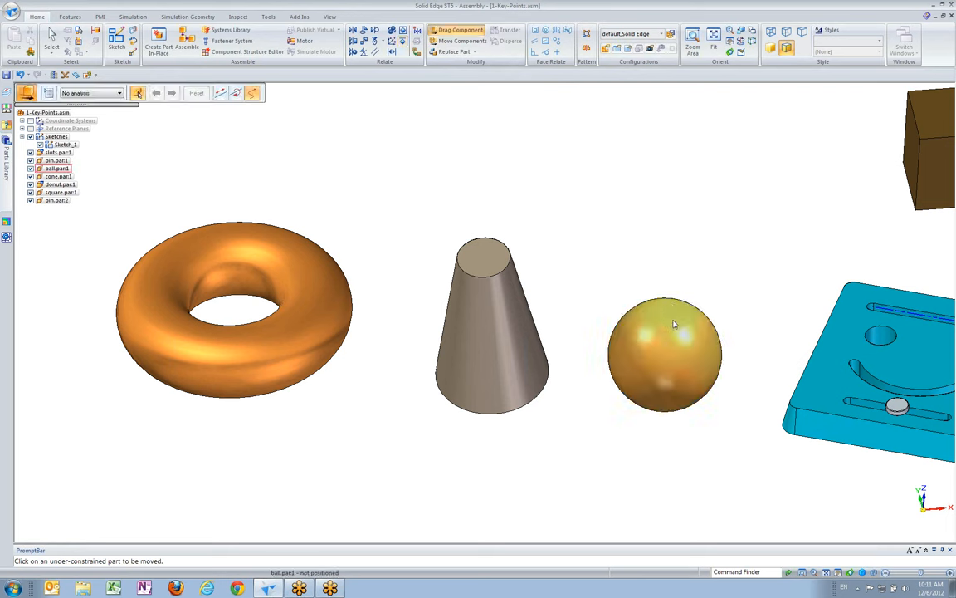
pyautogui.click(665, 349)
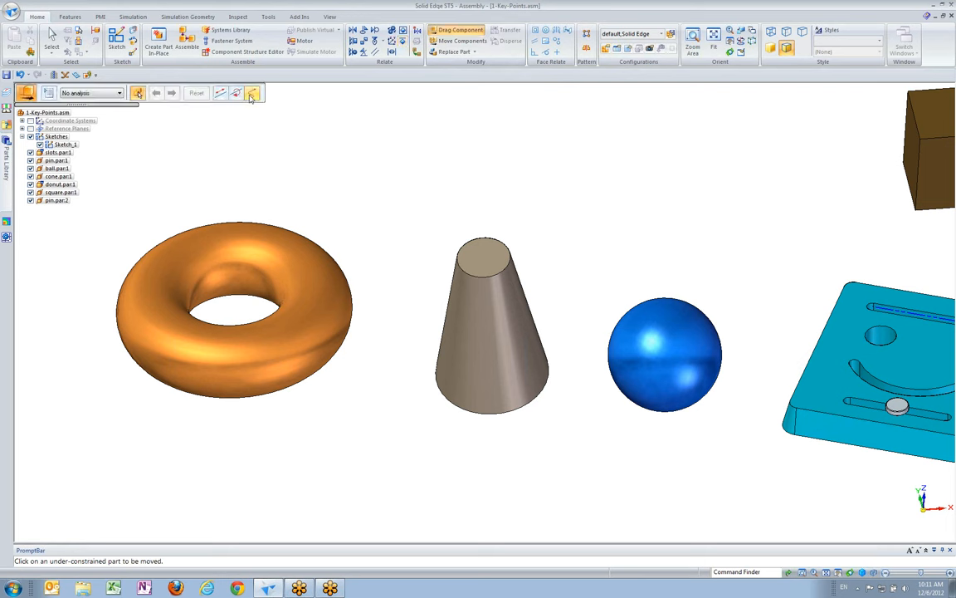
pyautogui.moveTo(672, 336); pyautogui.dragTo(289, 142)
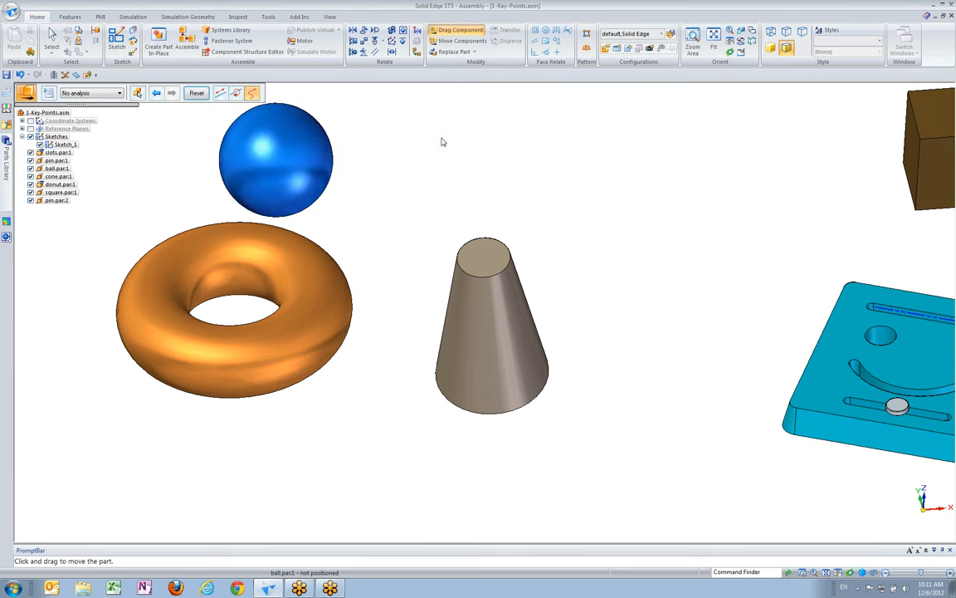
pyautogui.moveTo(440, 151); pyautogui.dragTo(339, 220, button='middle')
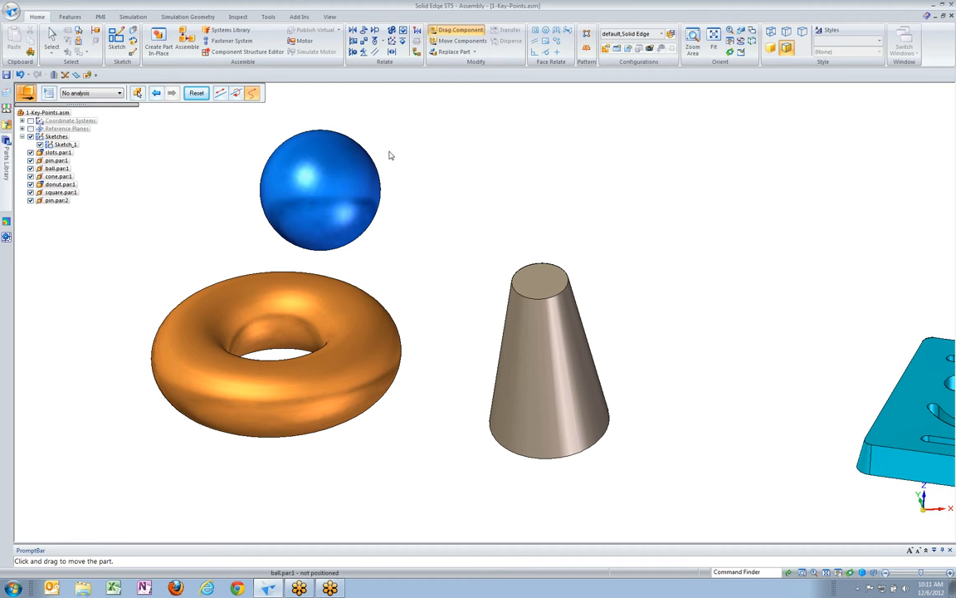
# Add a Connect relationship from the ball's center point to the donut's axis at a 0.00 mm offset
pyautogui.click(363, 41)
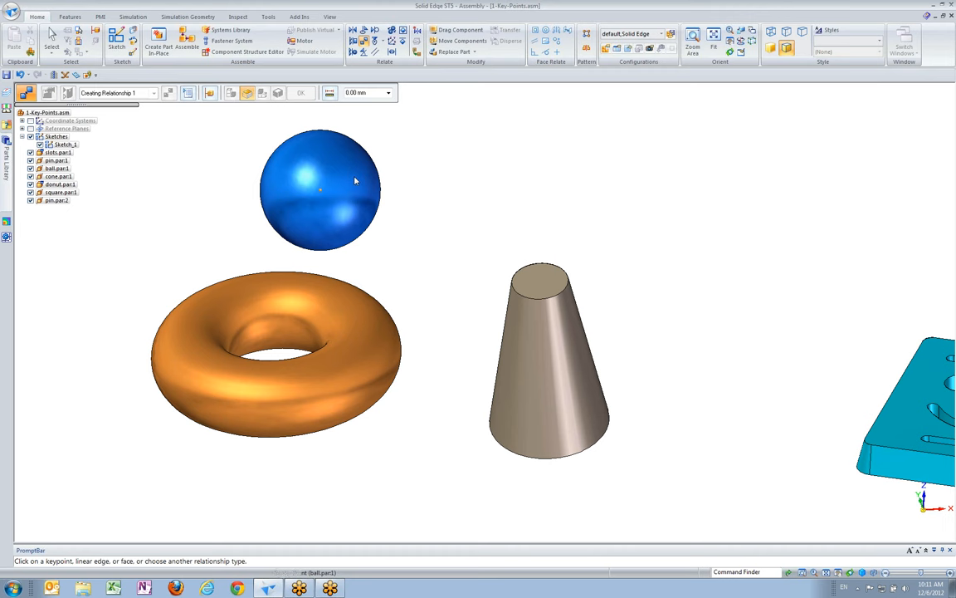
pyautogui.click(355, 179)
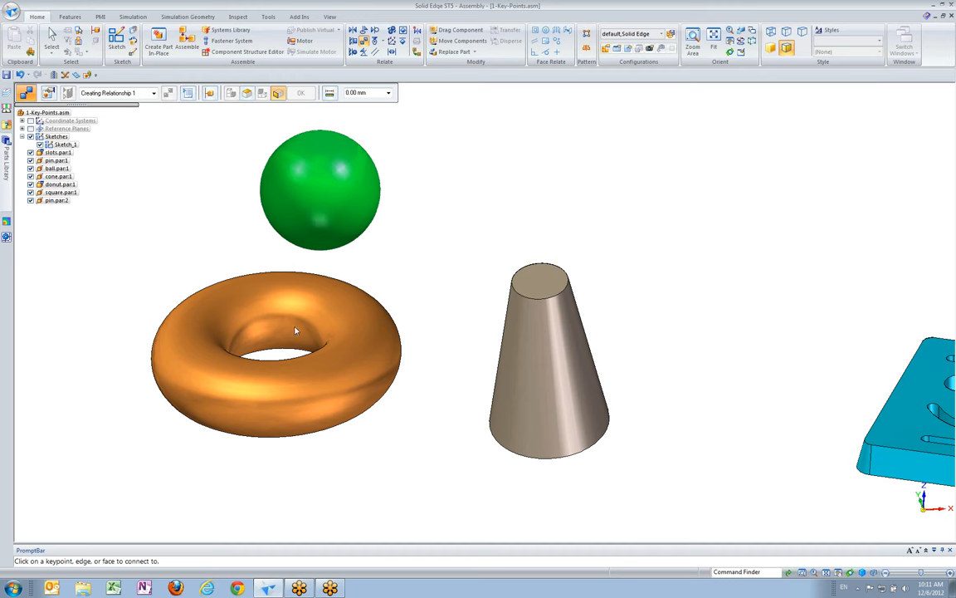
pyautogui.rightClick(358, 342)
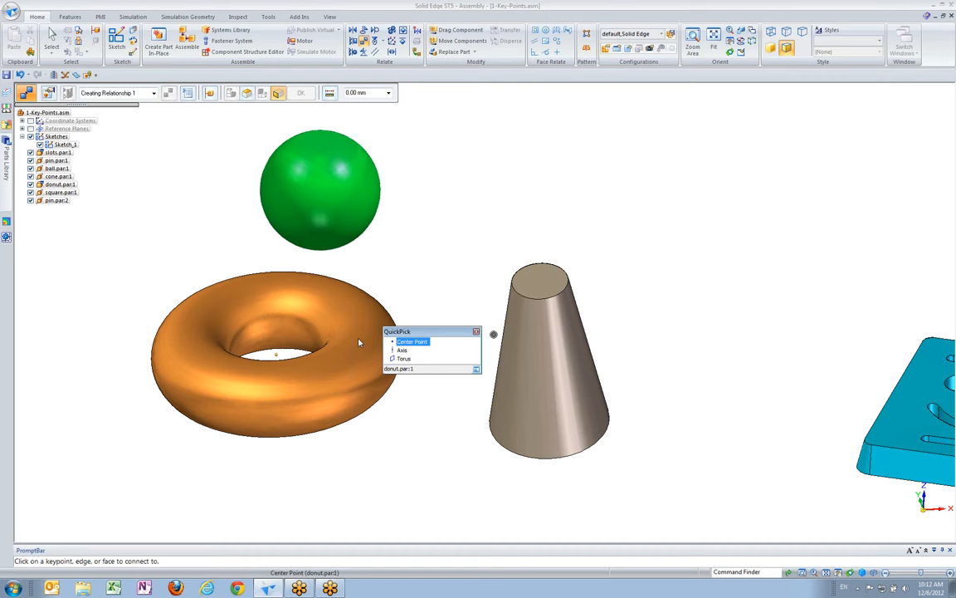
pyautogui.click(402, 350)
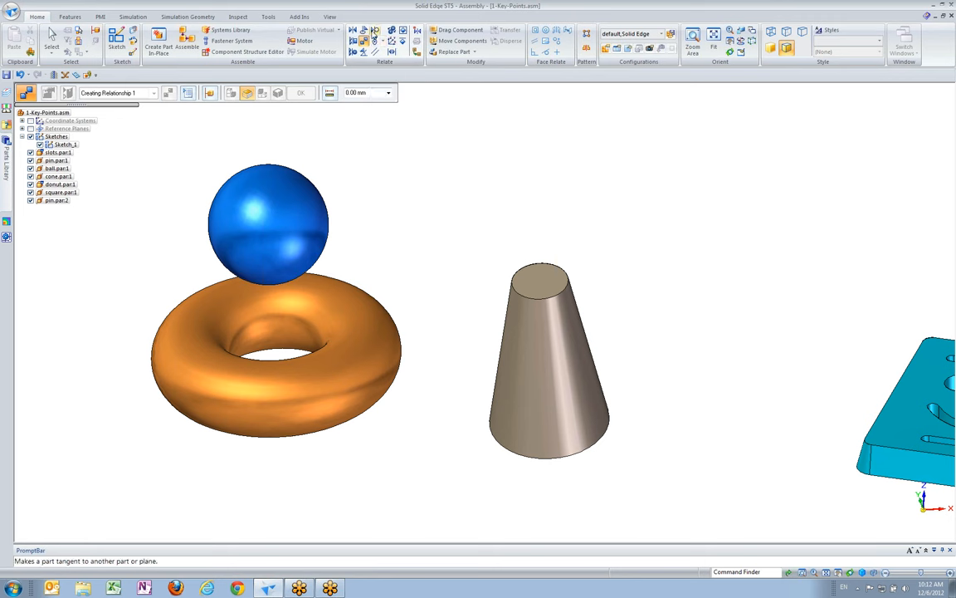
# Add a Tangent relationship between the blue ball's spherical face and the orange donut's torus face at a 0.00 mm offset
pyautogui.click(373, 33)
pyautogui.click(375, 30)
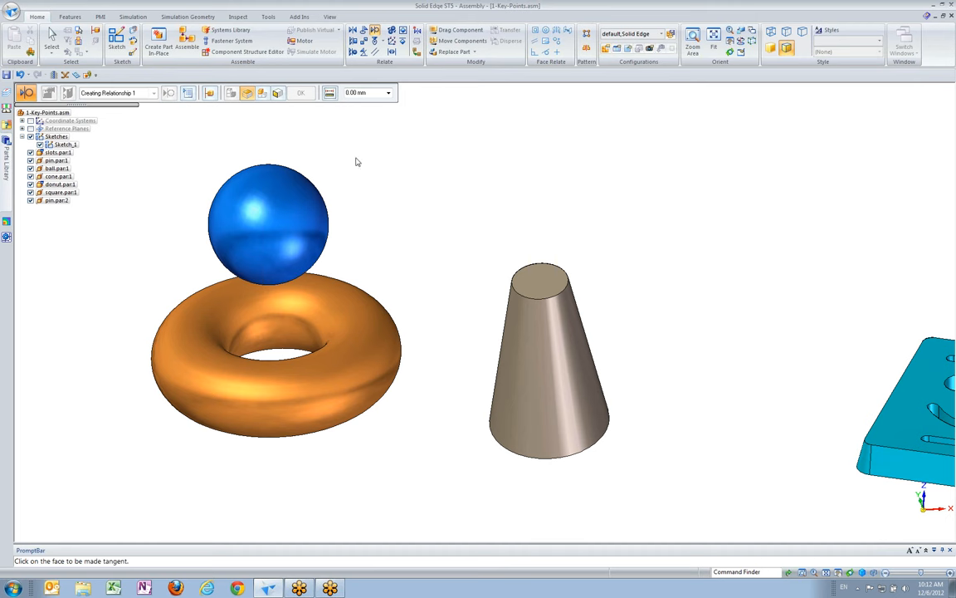
pyautogui.click(297, 203)
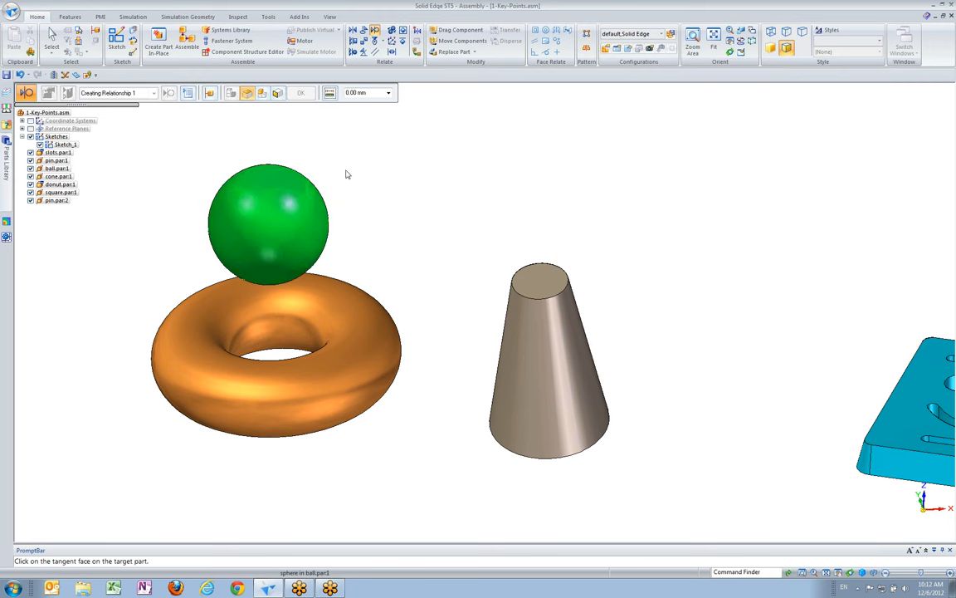
pyautogui.click(374, 318)
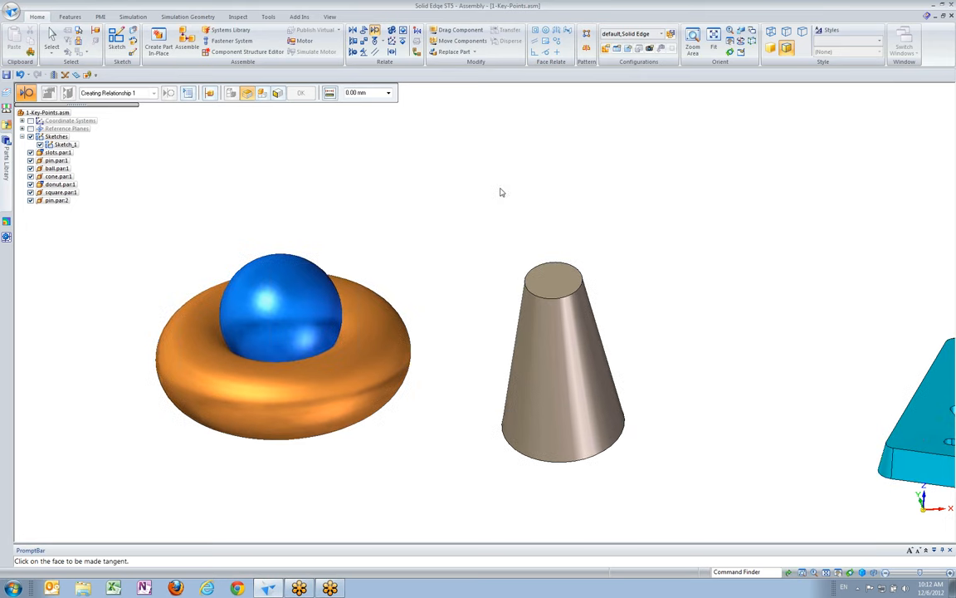
pyautogui.moveTo(502, 189); pyautogui.dragTo(509, 180, button='middle')
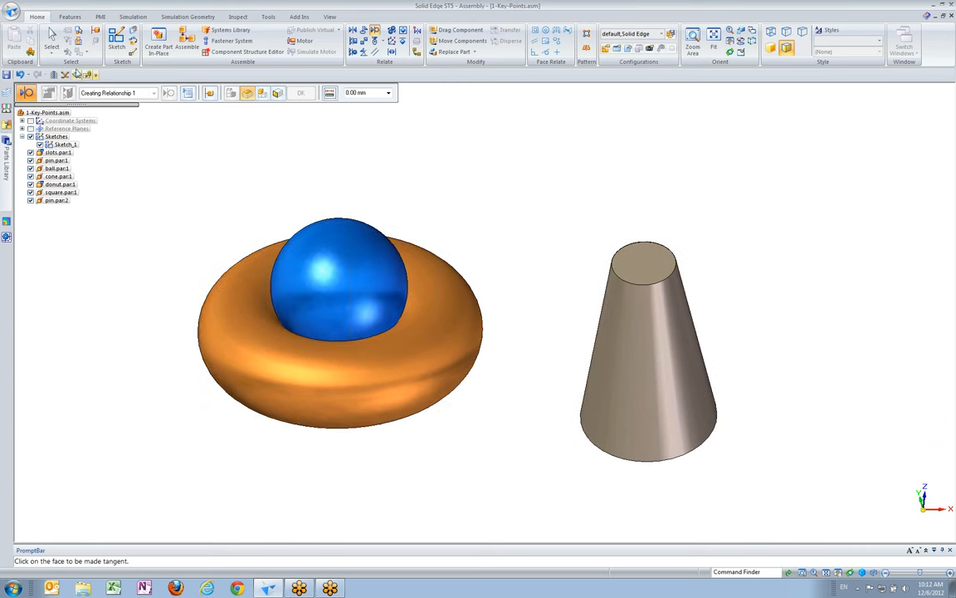
# Leave the Tangent command and switch the selection mode to Face Priority
pyautogui.click(48, 57)
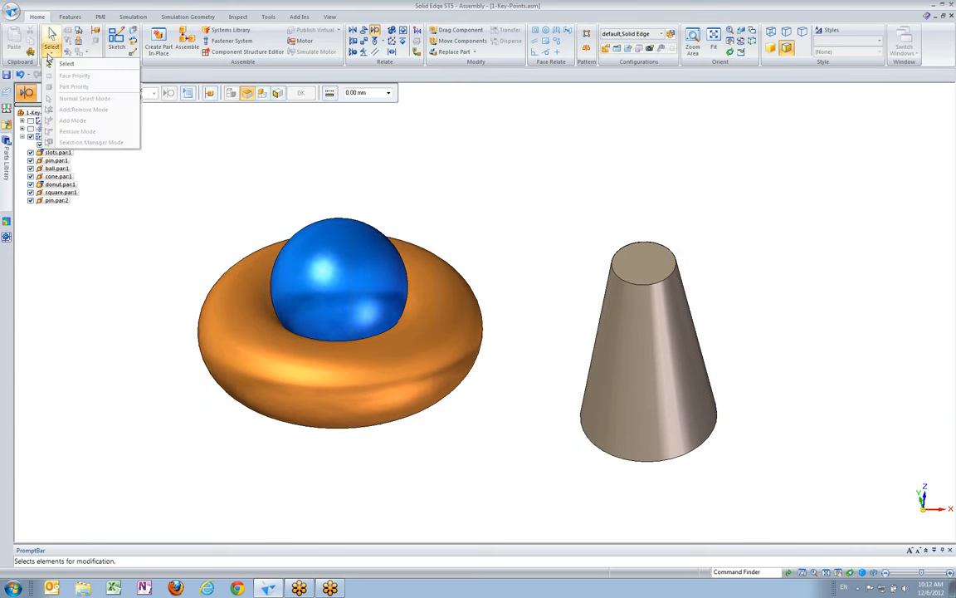
pyautogui.click(61, 64)
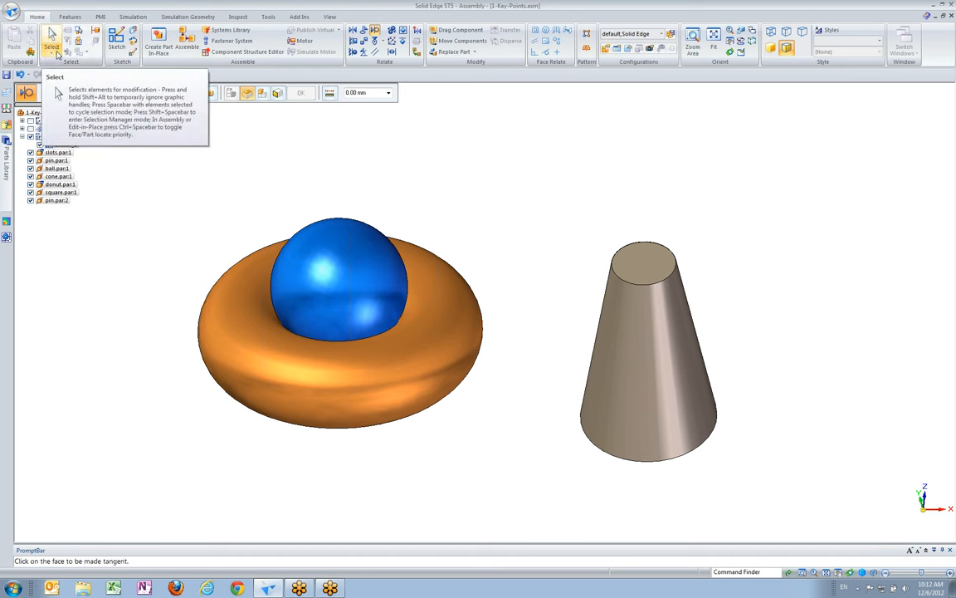
pyautogui.click(53, 57)
pyautogui.click(51, 65)
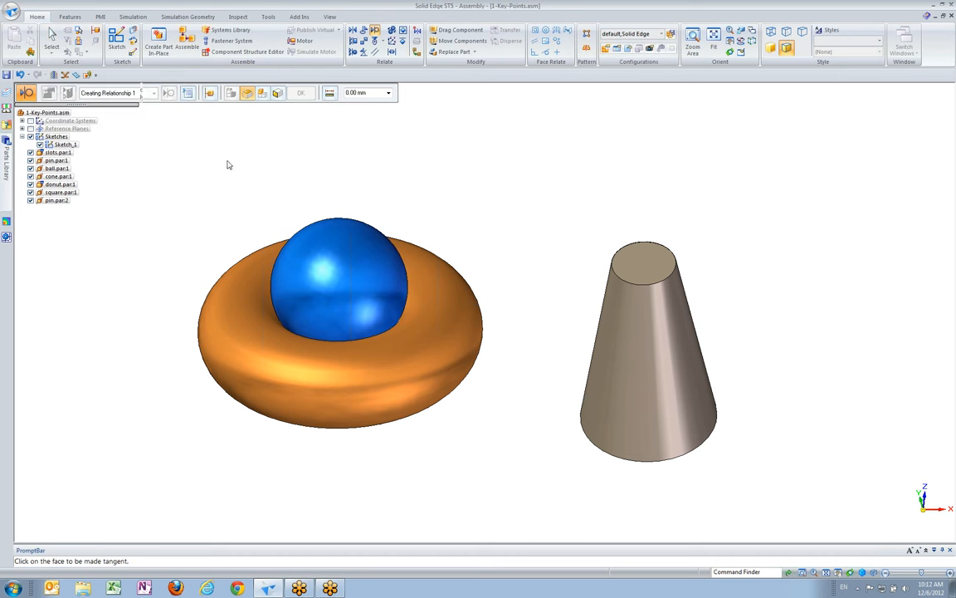
pyautogui.click(45, 41)
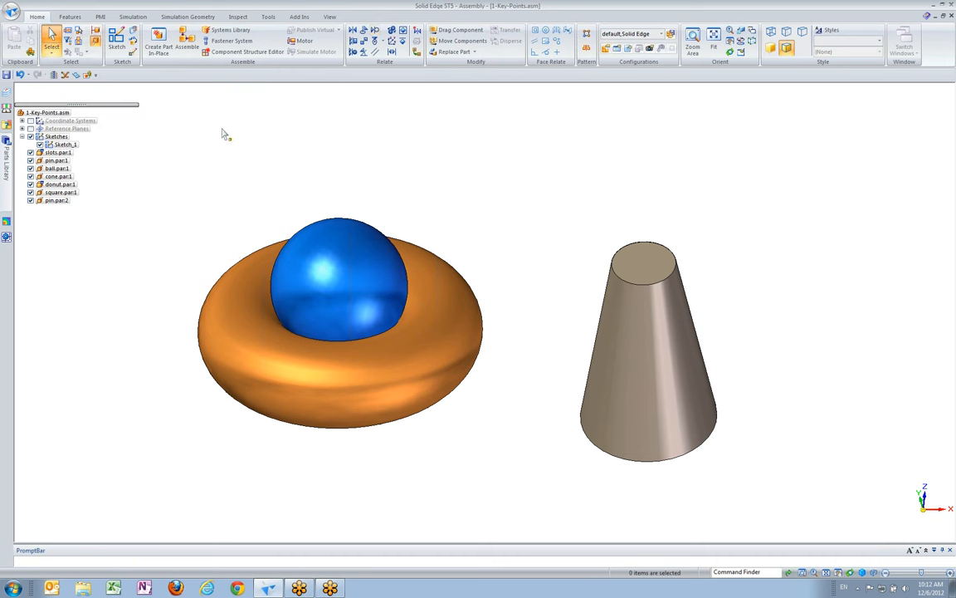
pyautogui.click(51, 56)
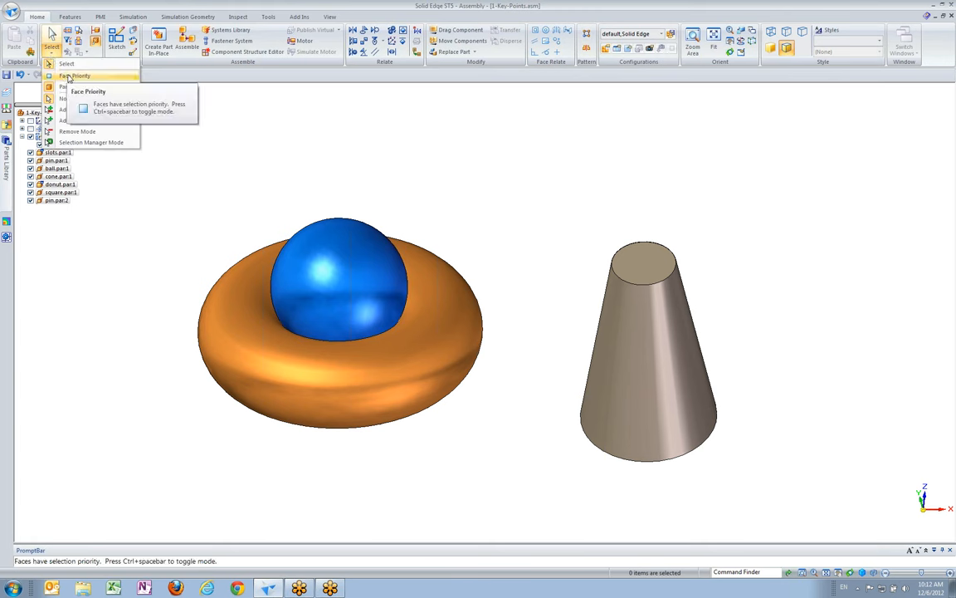
pyautogui.click(69, 77)
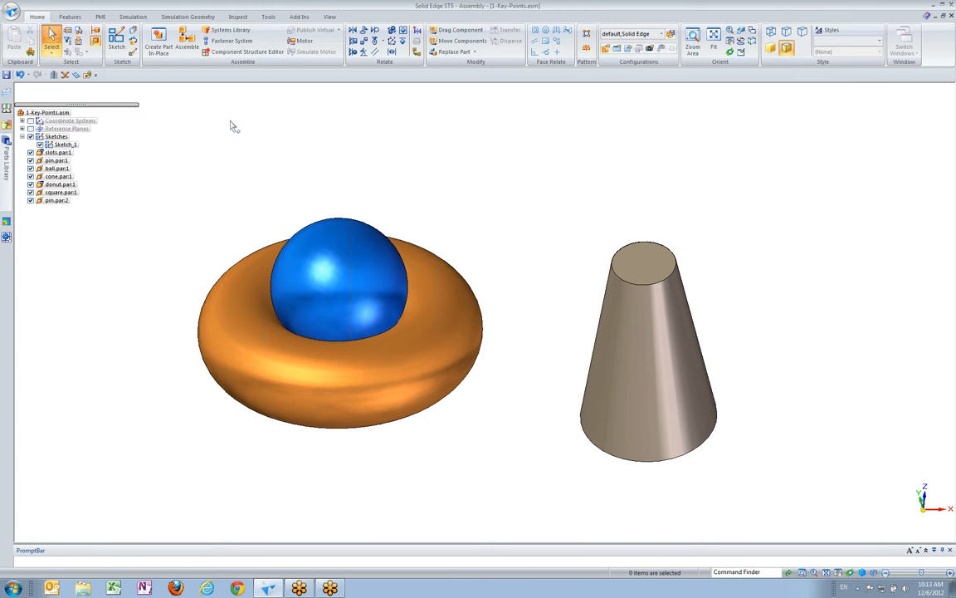
# Set the minor diameter of the donut's torus face to 50 mm
pyautogui.click(470, 296)
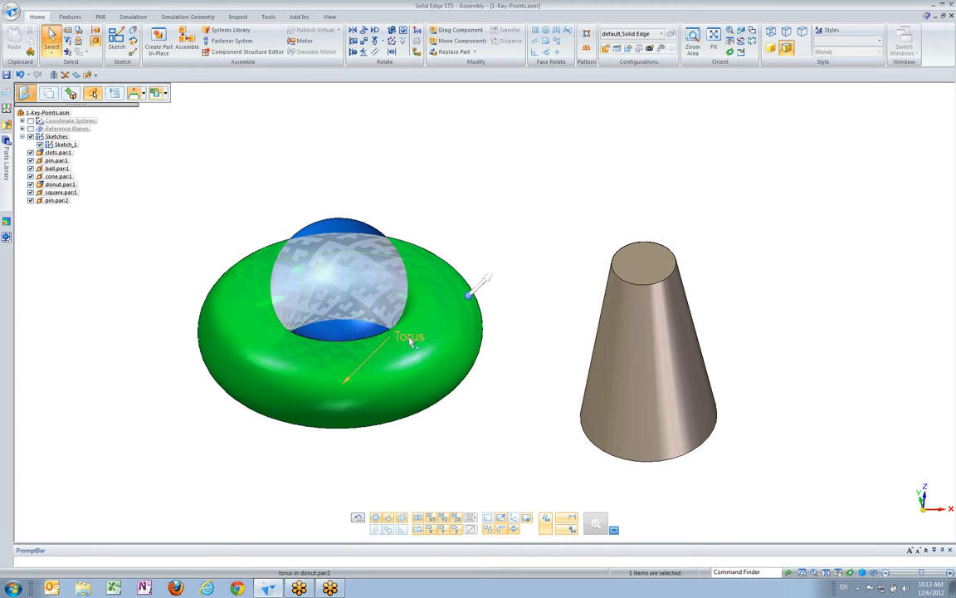
pyautogui.press('Escape')
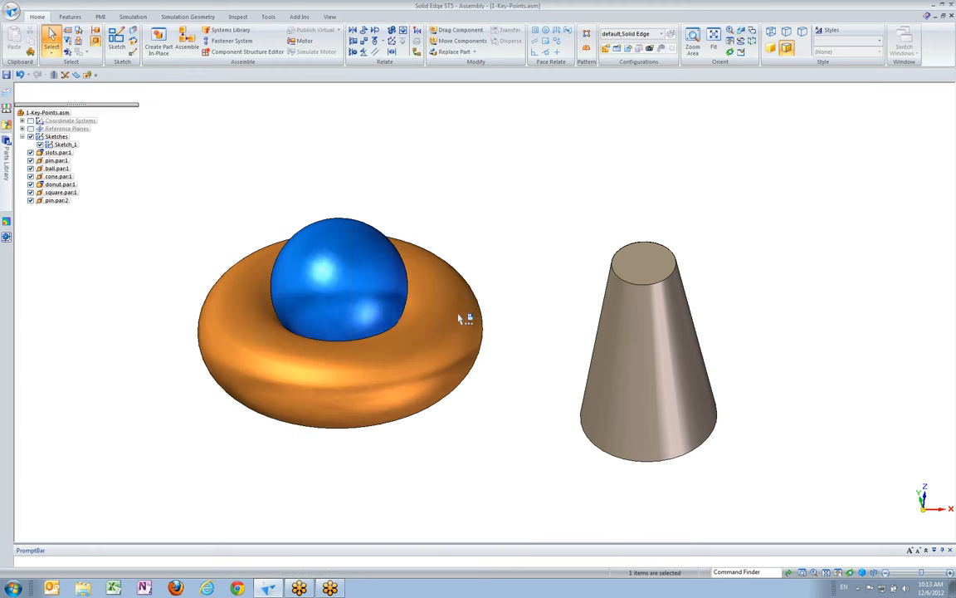
pyautogui.click(370, 327)
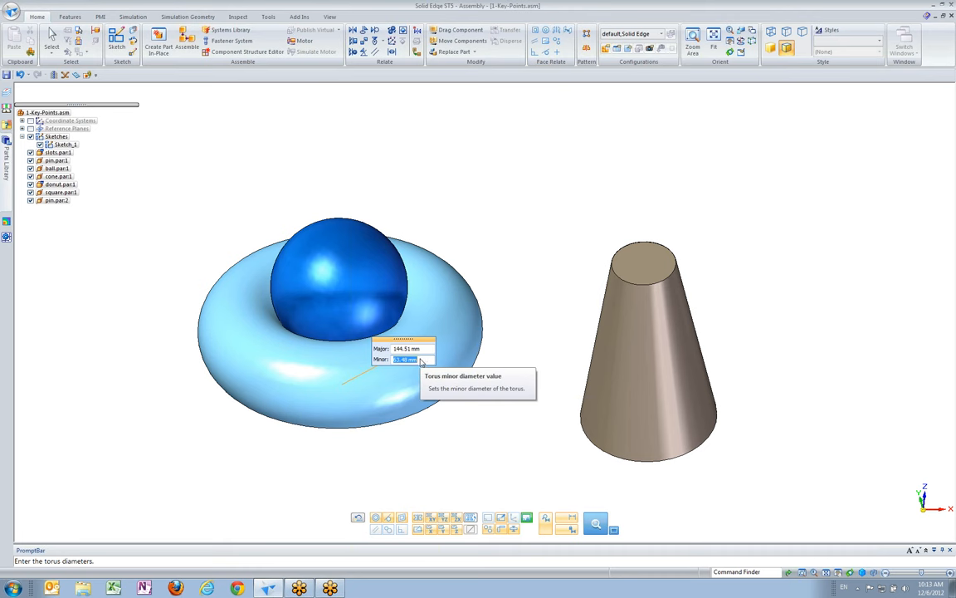
pyautogui.write('50')
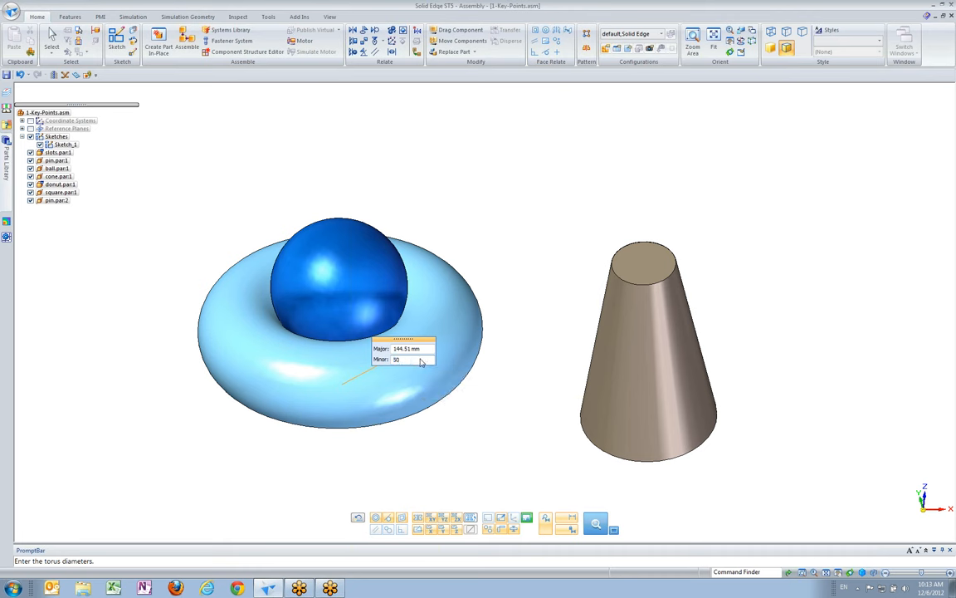
pyautogui.press('Return')
pyautogui.click(451, 333)
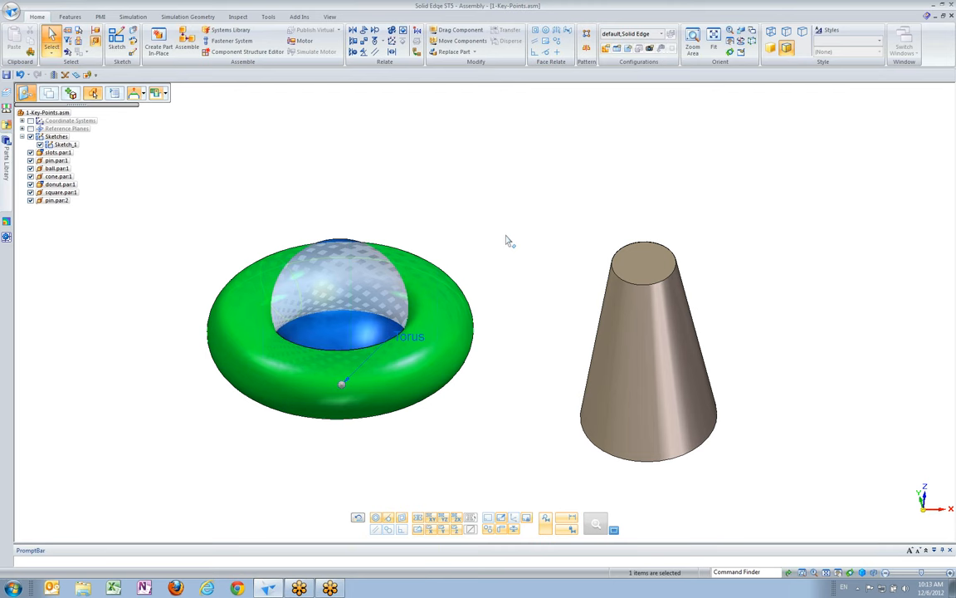
# Clear the donut face selection and switch the selection mode to Part Priority
pyautogui.click(52, 38)
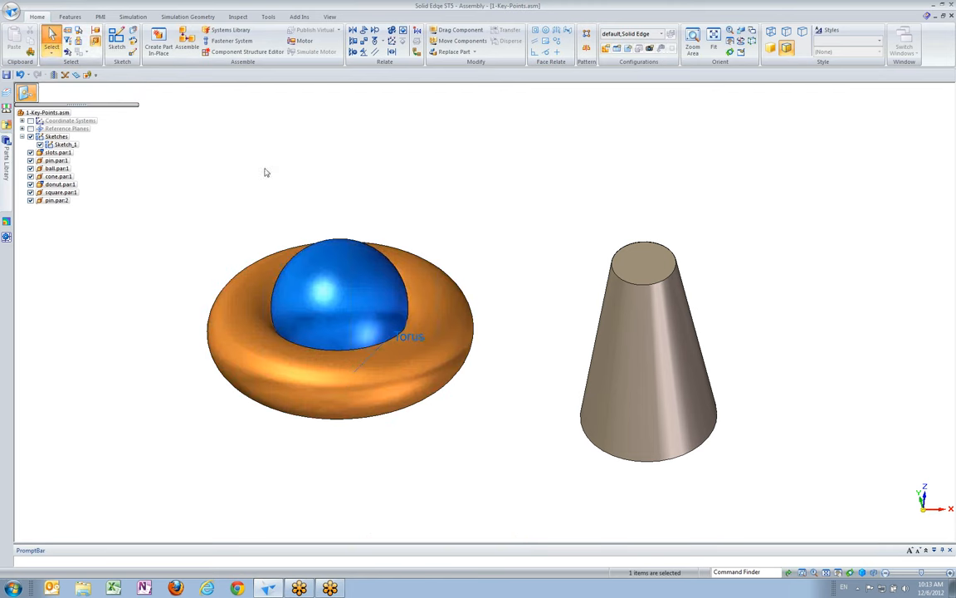
pyautogui.click(310, 261)
pyautogui.click(475, 196)
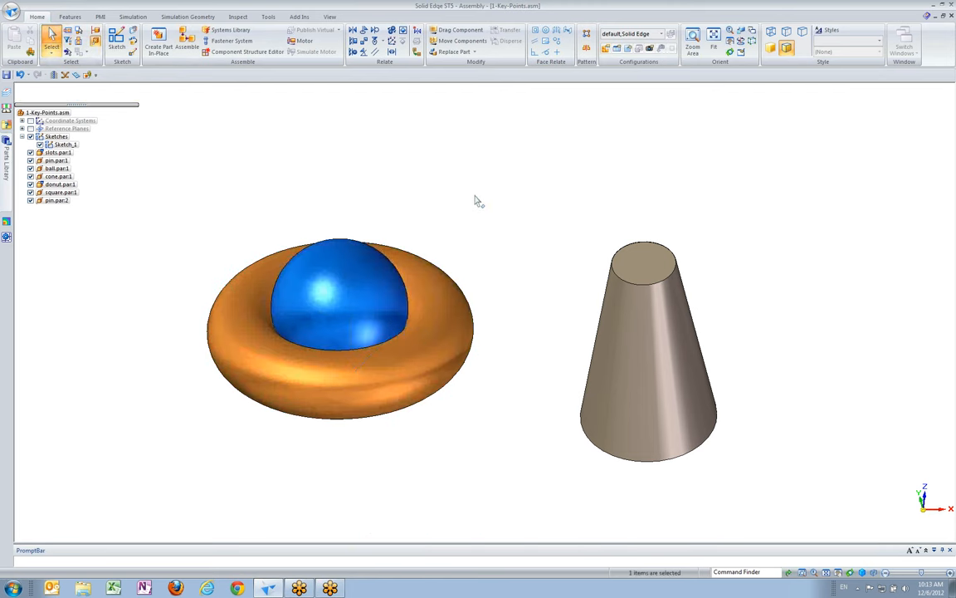
pyautogui.moveTo(480, 194); pyautogui.dragTo(476, 207, button='middle')
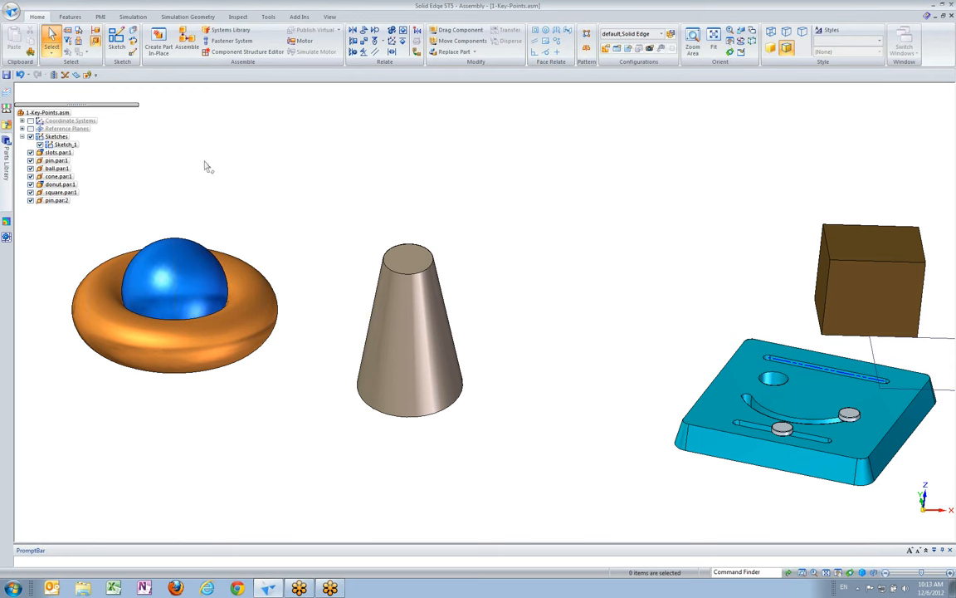
pyautogui.click(50, 55)
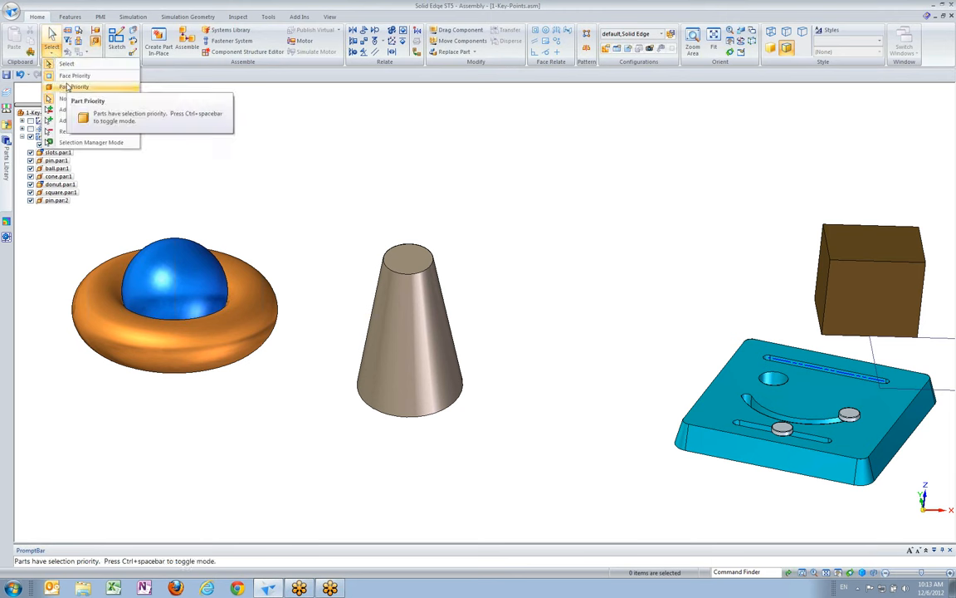
pyautogui.click(68, 86)
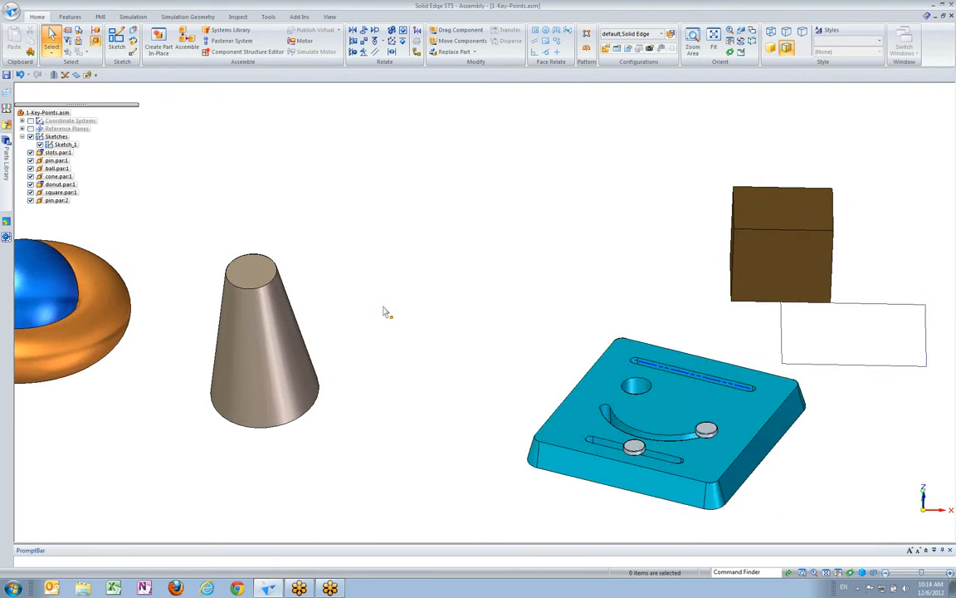
# Mate the cone's bottom face to the top face of the slotted plate at a 0.00 mm offset
pyautogui.click(354, 31)
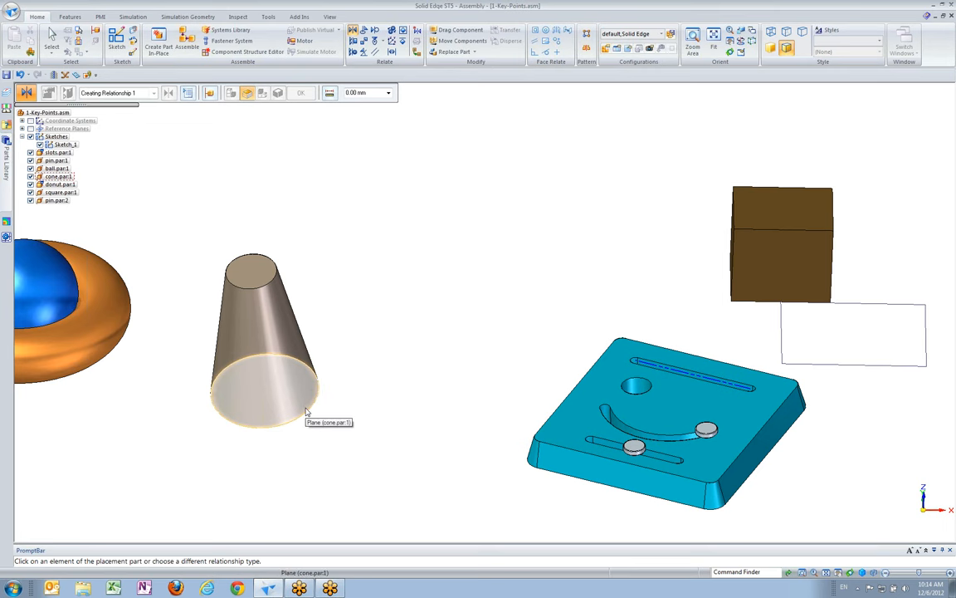
pyautogui.click(364, 397)
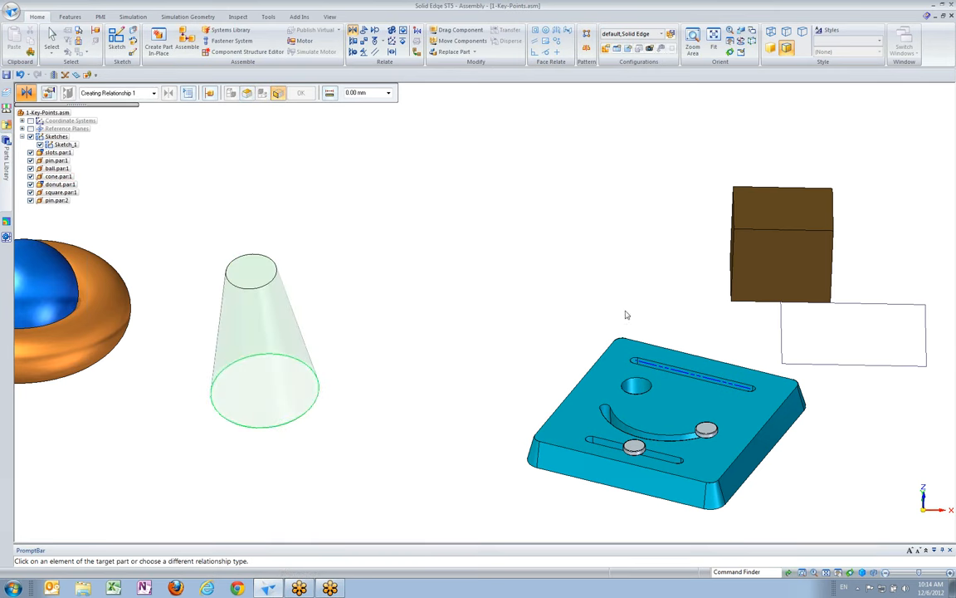
pyautogui.click(668, 390)
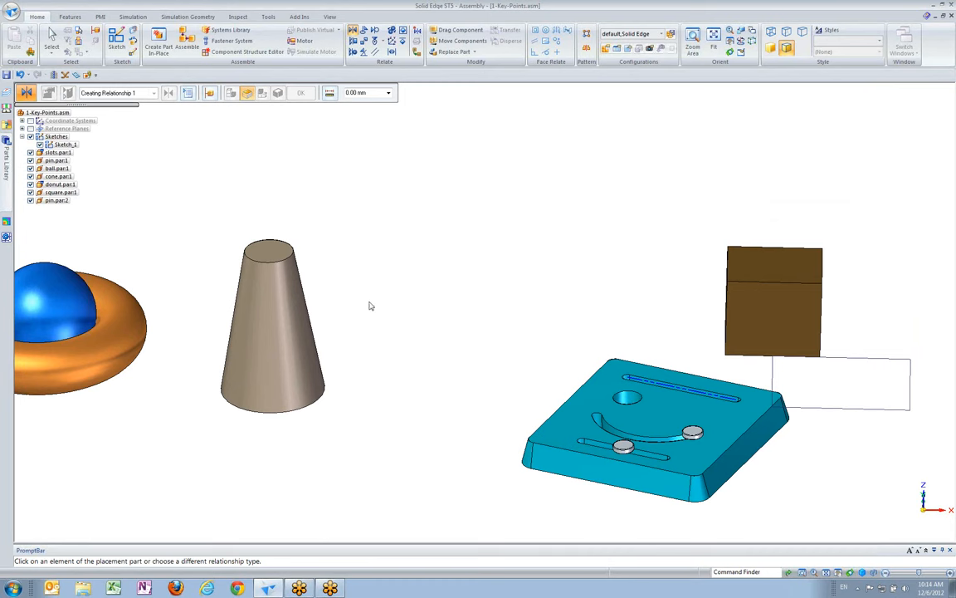
# Add a Center-Plane relationship placing the cone's axis midway between the plate's two opposite side faces along the X direction
pyautogui.click(392, 53)
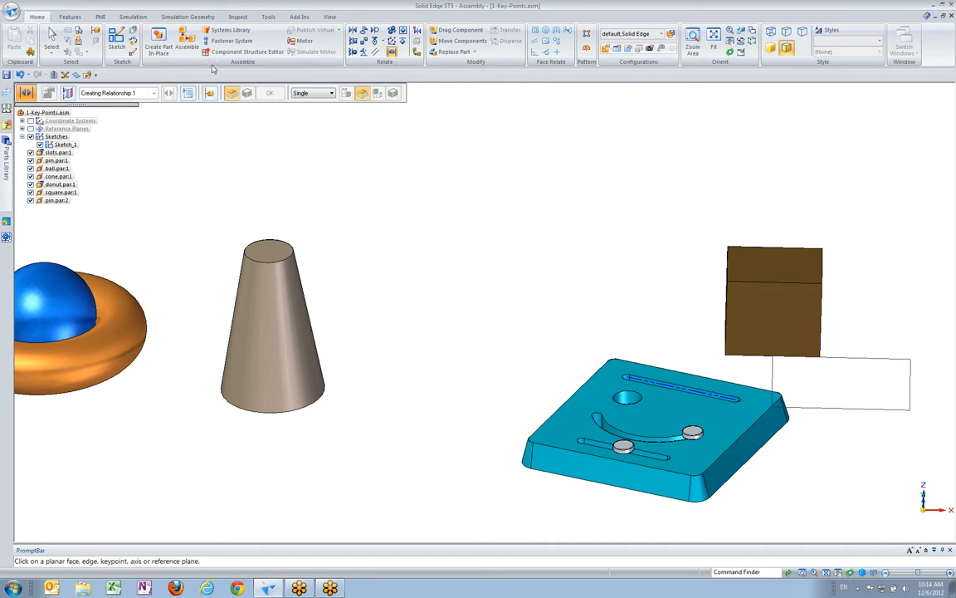
pyautogui.rightClick(275, 330)
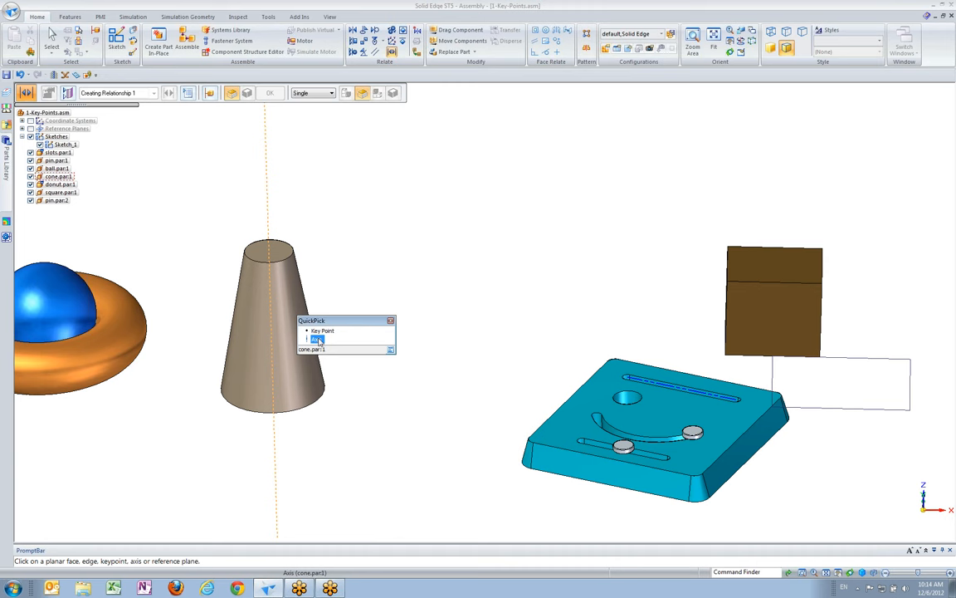
pyautogui.click(318, 340)
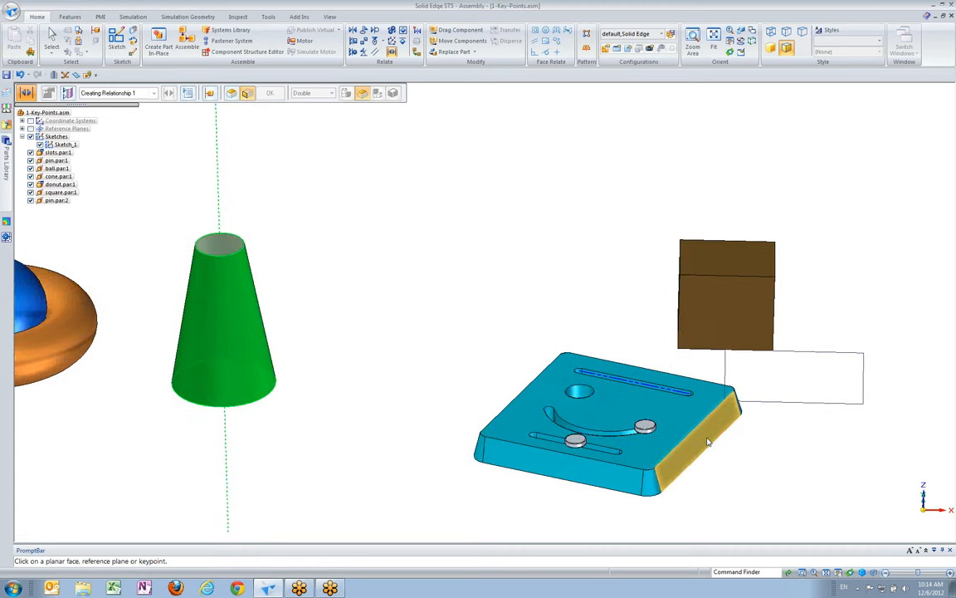
pyautogui.click(709, 441)
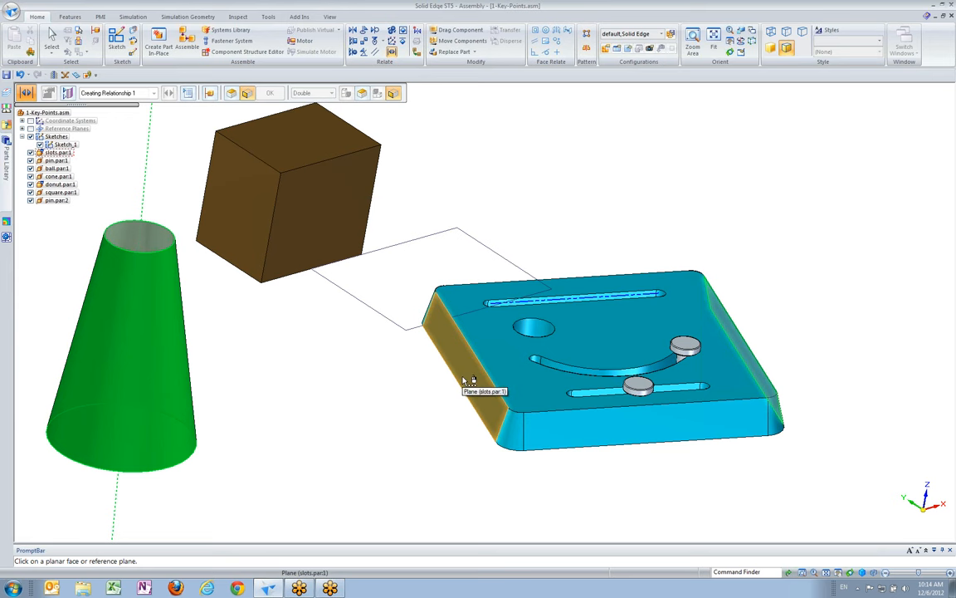
pyautogui.click(465, 381)
# Add a second Center-Plane relationship placing the cone's axis midway between the plate's front and back sloped faces
pyautogui.moveTo(755, 239); pyautogui.dragTo(327, 192, button='middle')
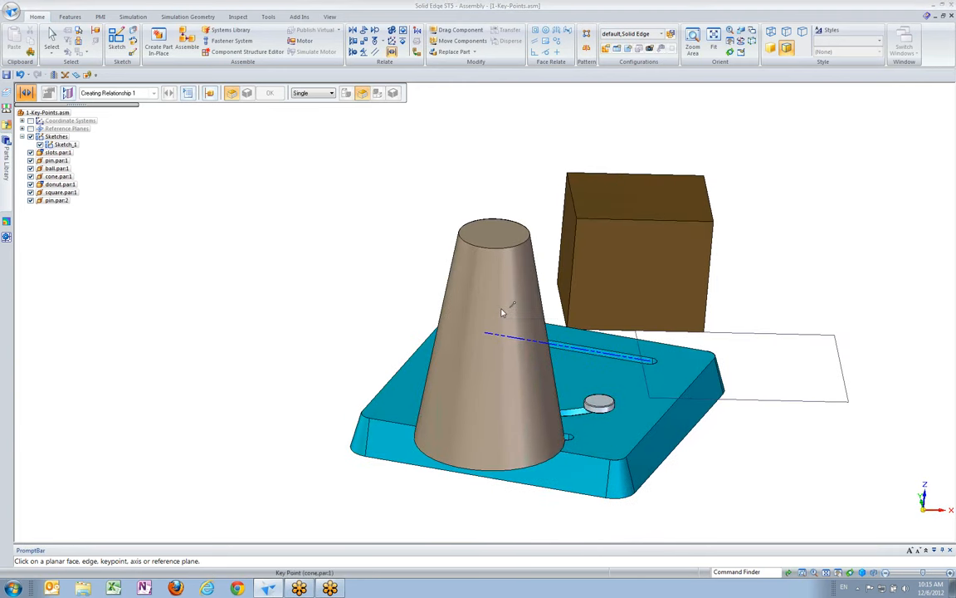
pyautogui.rightClick(501, 313)
pyautogui.click(548, 318)
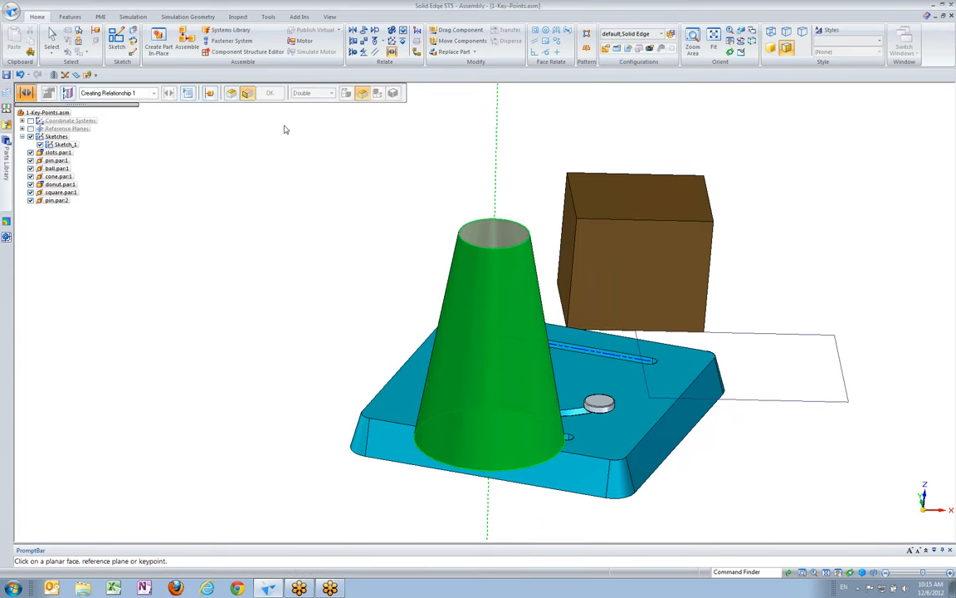
pyautogui.moveTo(381, 204); pyautogui.dragTo(329, 213, button='middle')
pyautogui.click(422, 404)
pyautogui.moveTo(578, 399)
pyautogui.mouseDown(button='middle')
pyautogui.moveTo(467, 377)
pyautogui.moveTo(582, 299)
pyautogui.moveTo(569, 293)
pyautogui.mouseUp(button='middle')
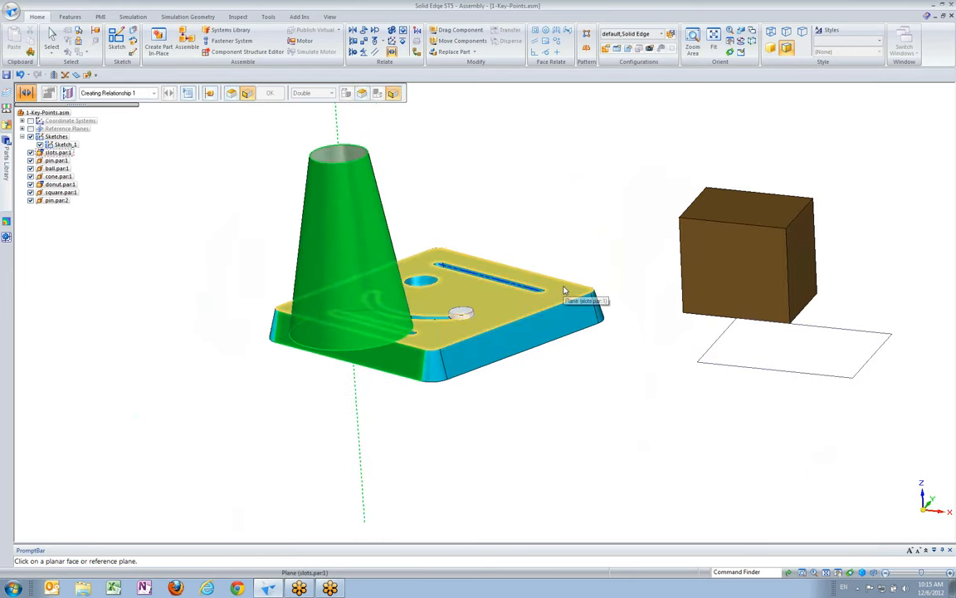
pyautogui.rightClick(564, 291)
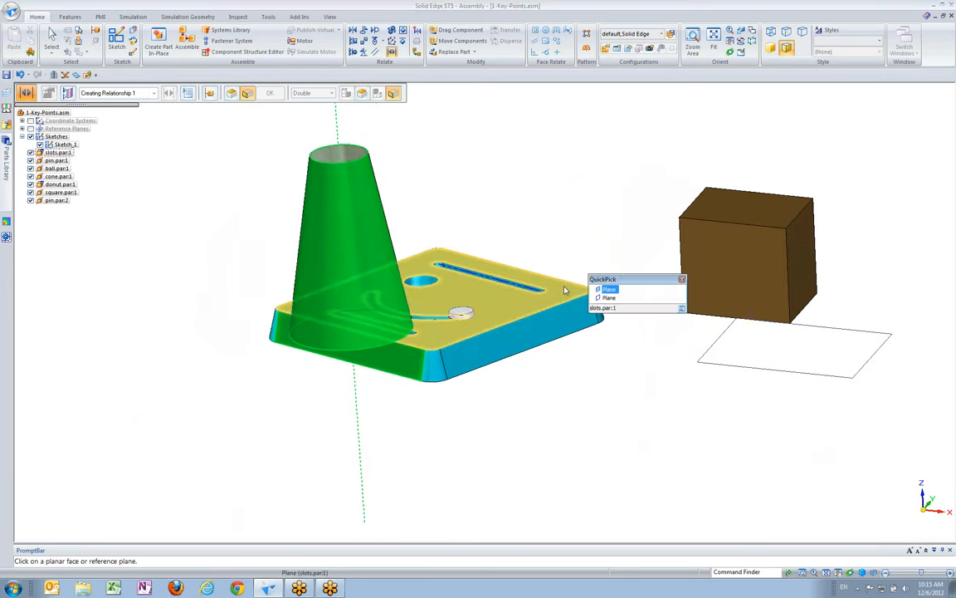
pyautogui.click(609, 299)
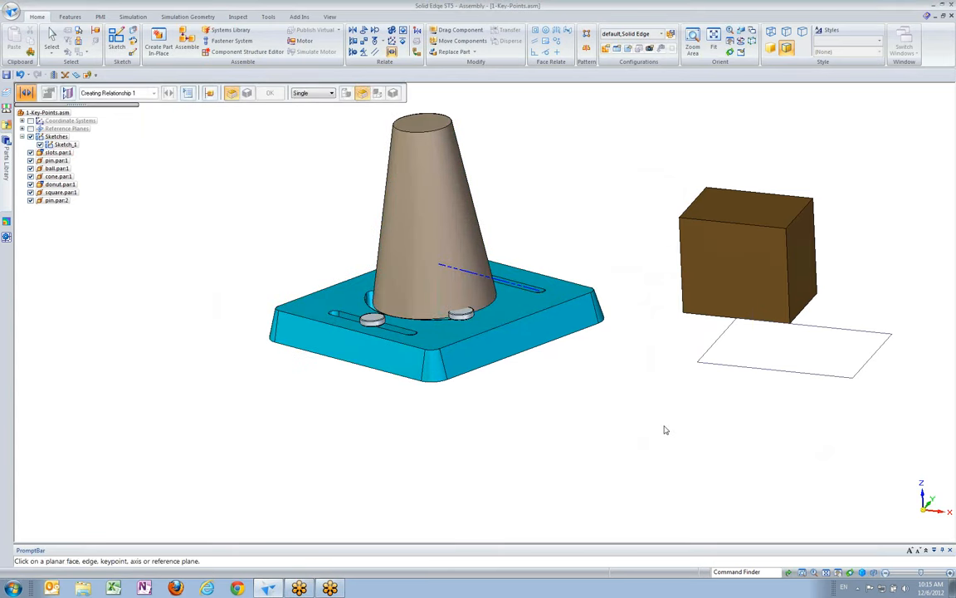
pyautogui.scroll(-3, 591, 354)
pyautogui.moveTo(584, 321); pyautogui.dragTo(541, 315, button='middle')
pyautogui.press('Escape')
# Close the 1-Key-Points.asm assembly without saving the changes
pyautogui.moveTo(466, 206); pyautogui.dragTo(475, 239, button='middle')
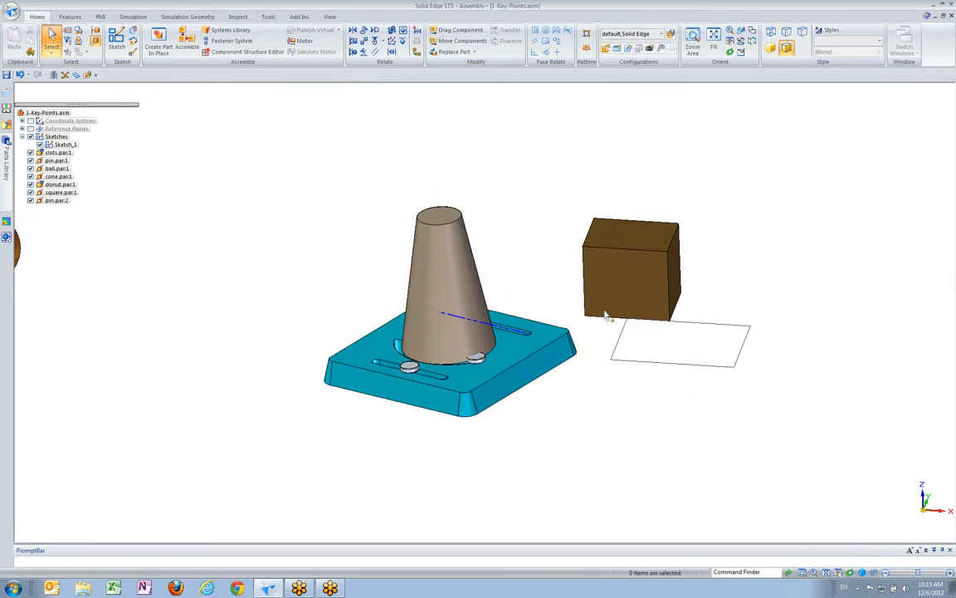
pyautogui.scroll(-4, 566, 222)
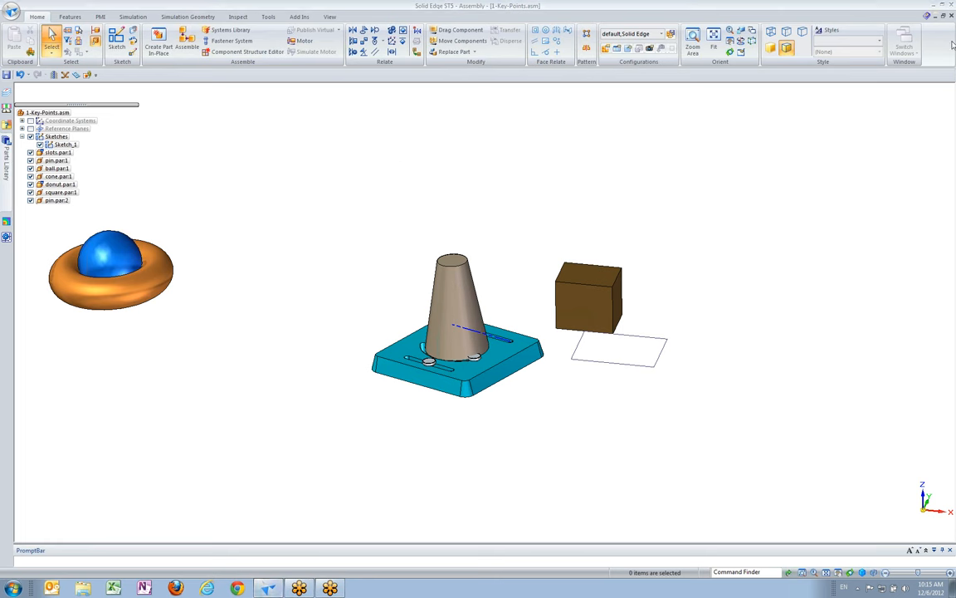
pyautogui.click(951, 16)
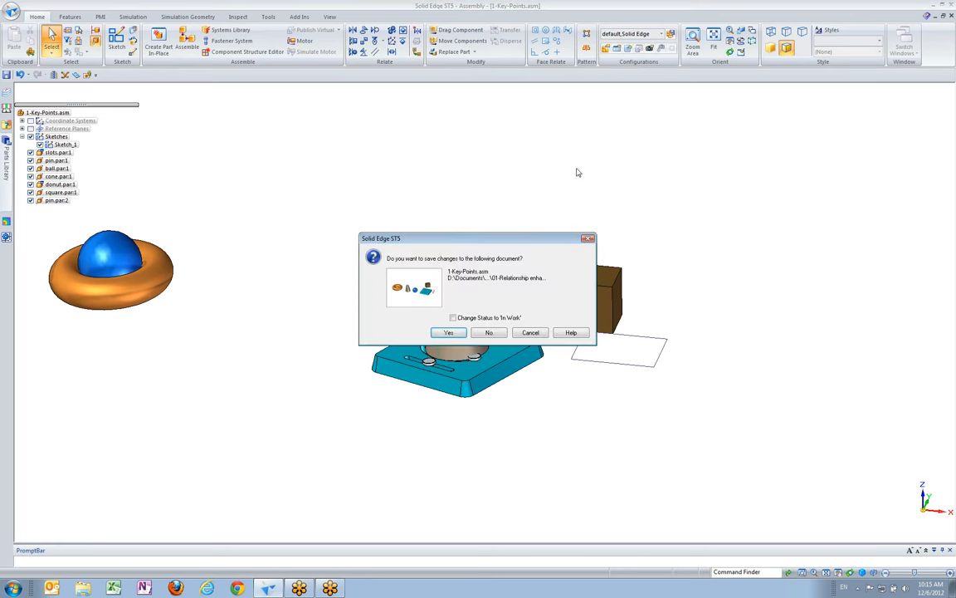
pyautogui.click(498, 332)
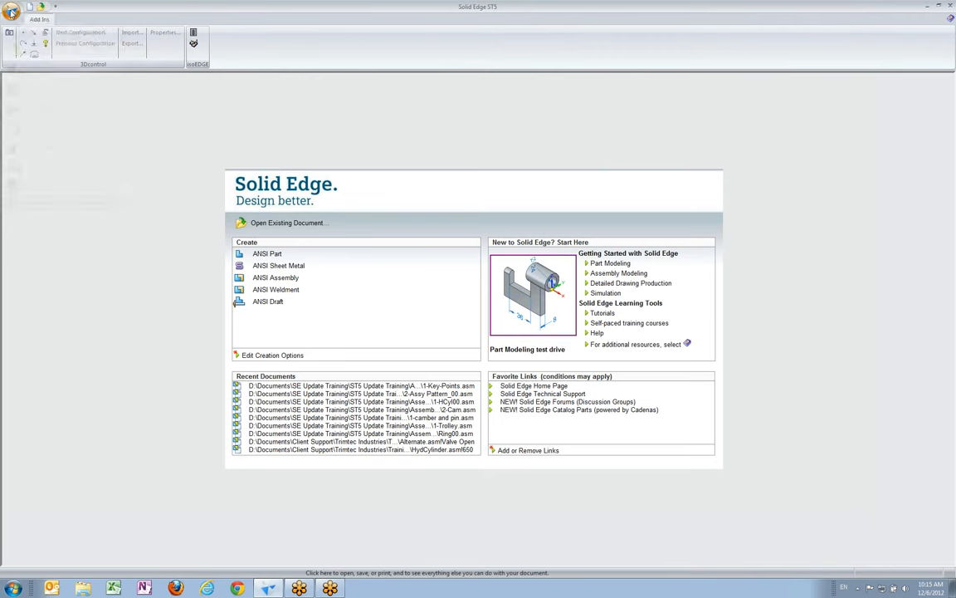
# Open the Ring00.asm assembly from the 01-Relationship enhancements folder
pyautogui.click(11, 12)
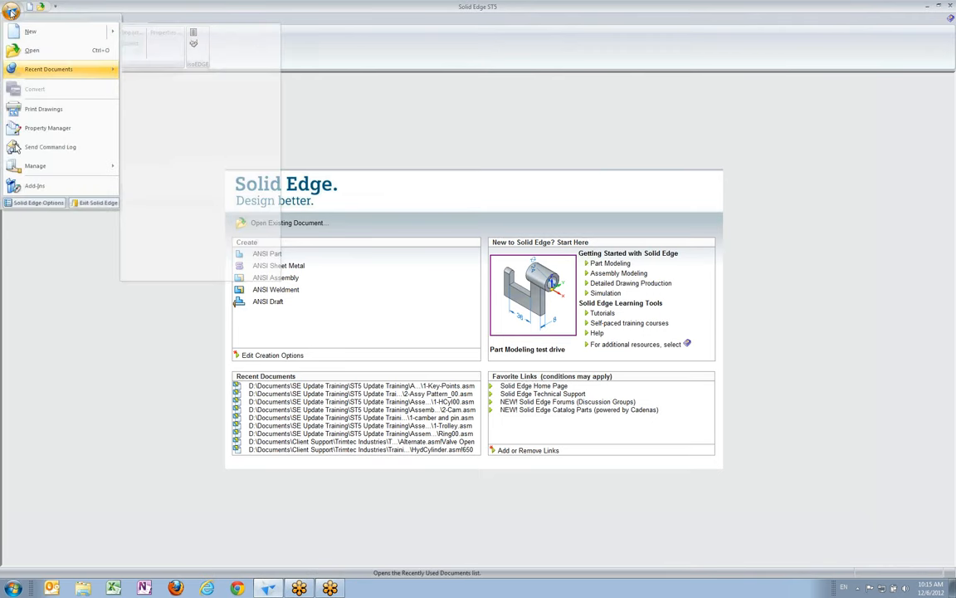
pyautogui.click(31, 47)
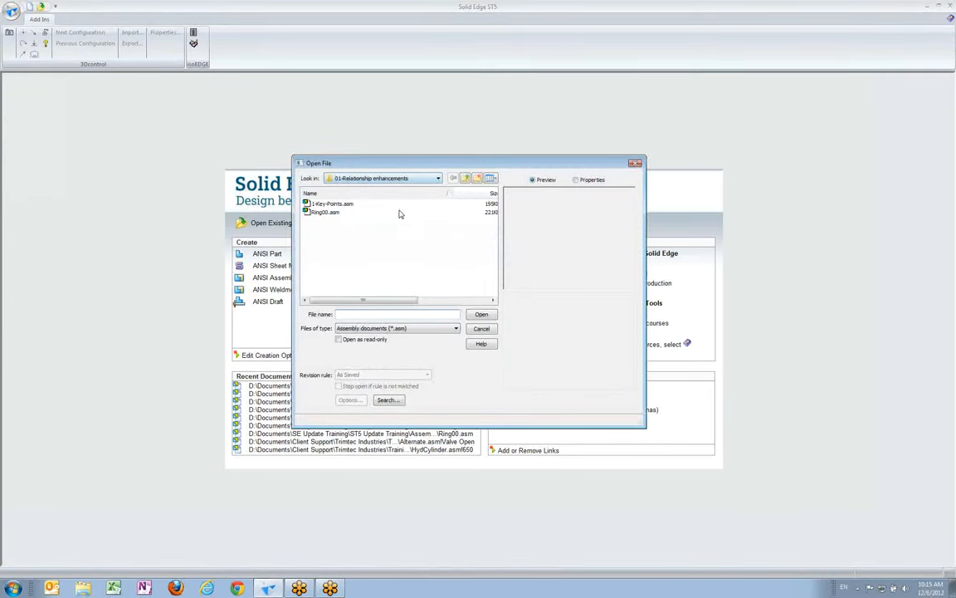
pyautogui.click(306, 213)
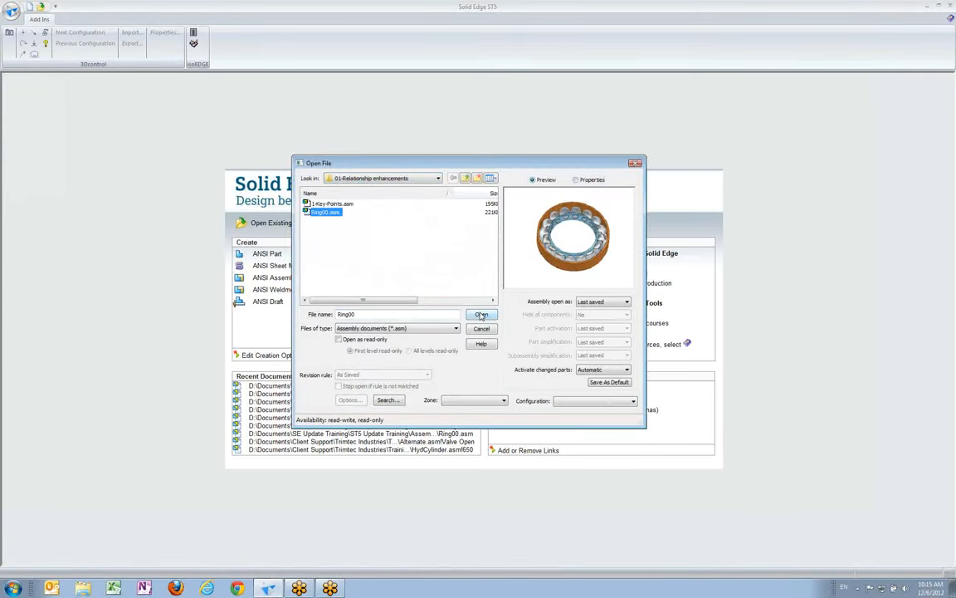
pyautogui.click(481, 316)
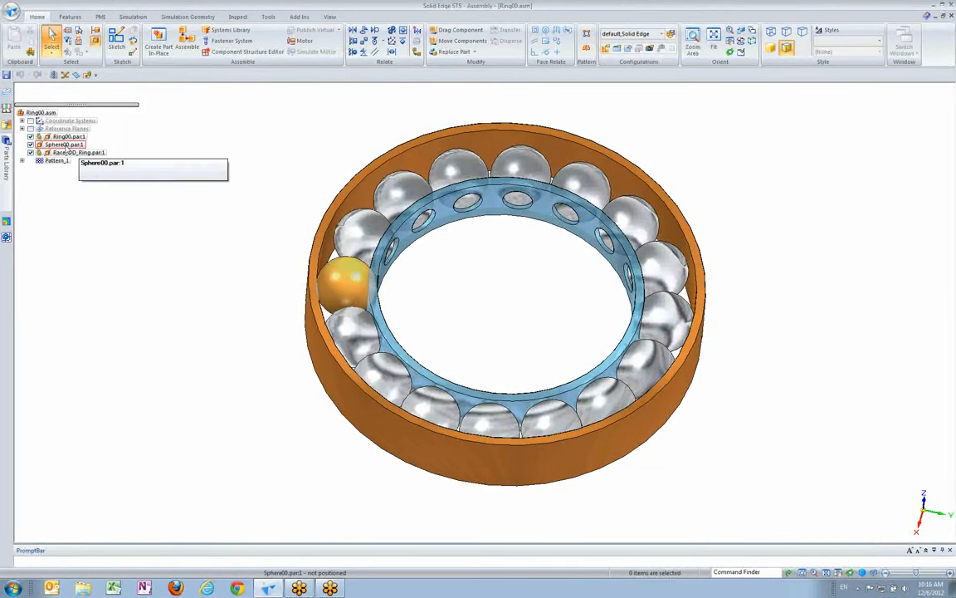
# Isolate Ring00.par:1 and Sphere00.par:1 by showing only these two parts
pyautogui.click(62, 145)
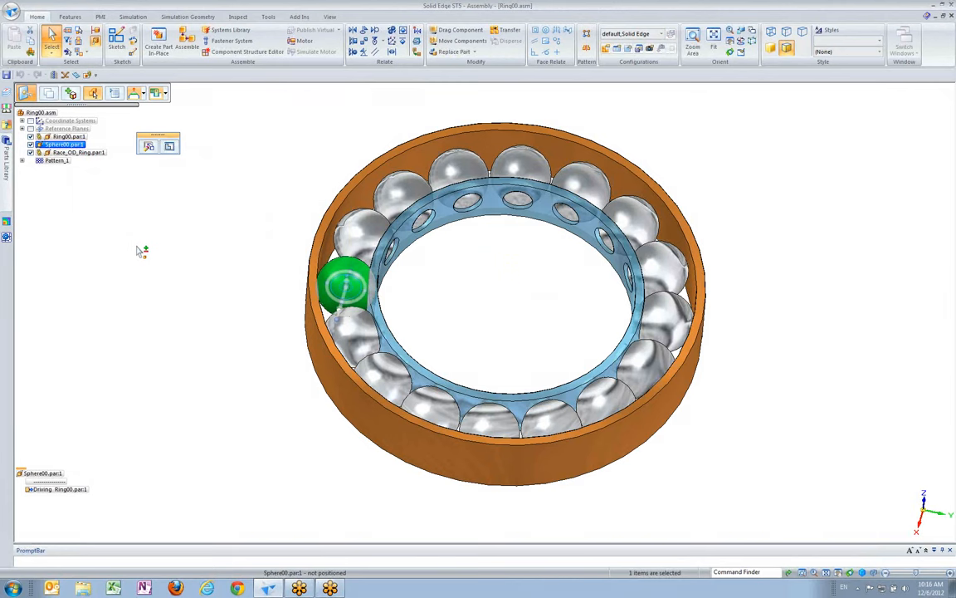
pyautogui.keyDown('ctrl'); pyautogui.click(70, 137); pyautogui.keyUp('ctrl')
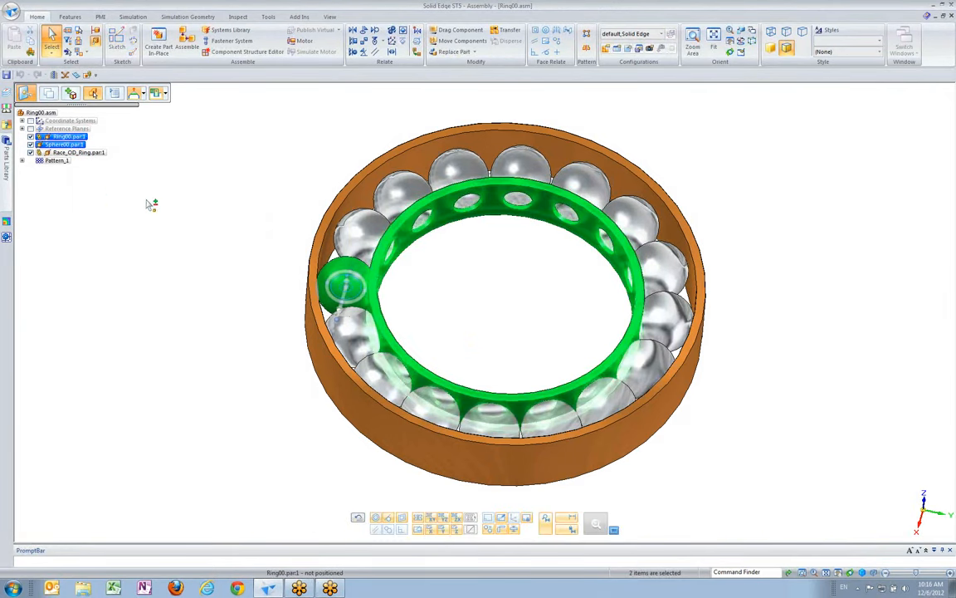
pyautogui.rightClick(139, 144)
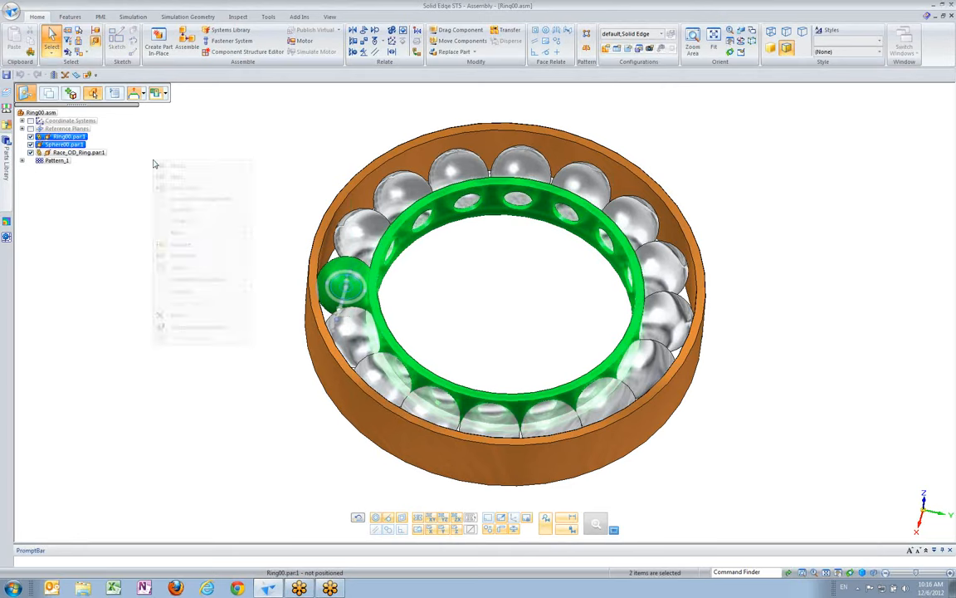
pyautogui.click(190, 187)
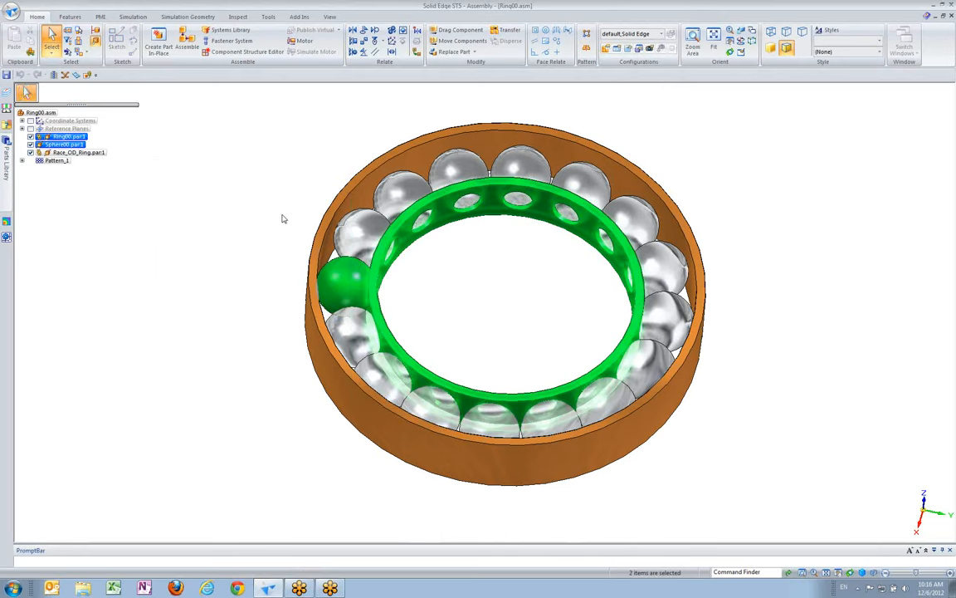
# Move the sphere clear of the perforated ring with Drag Component and end the command
pyautogui.moveTo(274, 220); pyautogui.dragTo(363, 242, button='middle')
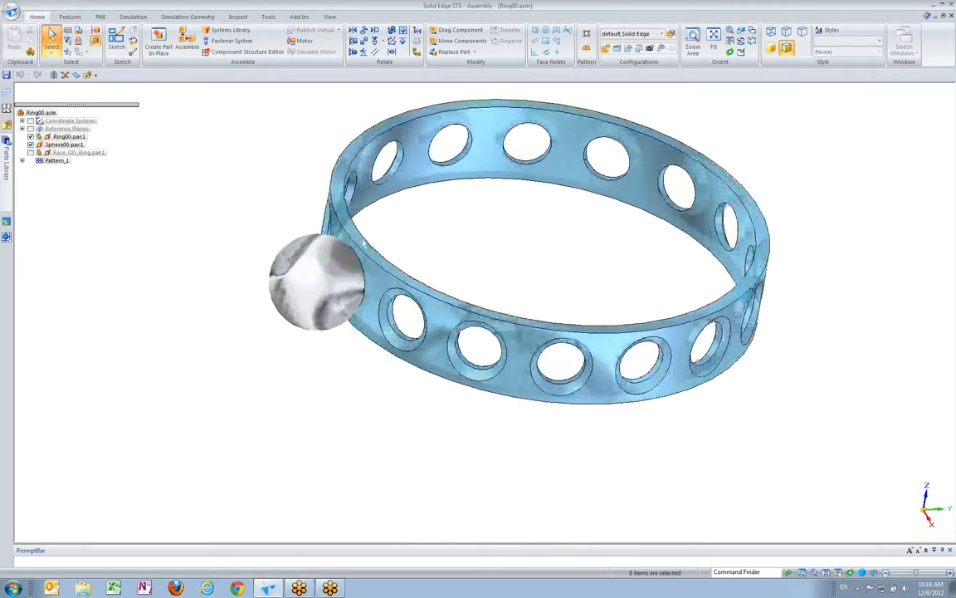
pyautogui.scroll(2, 362, 242)
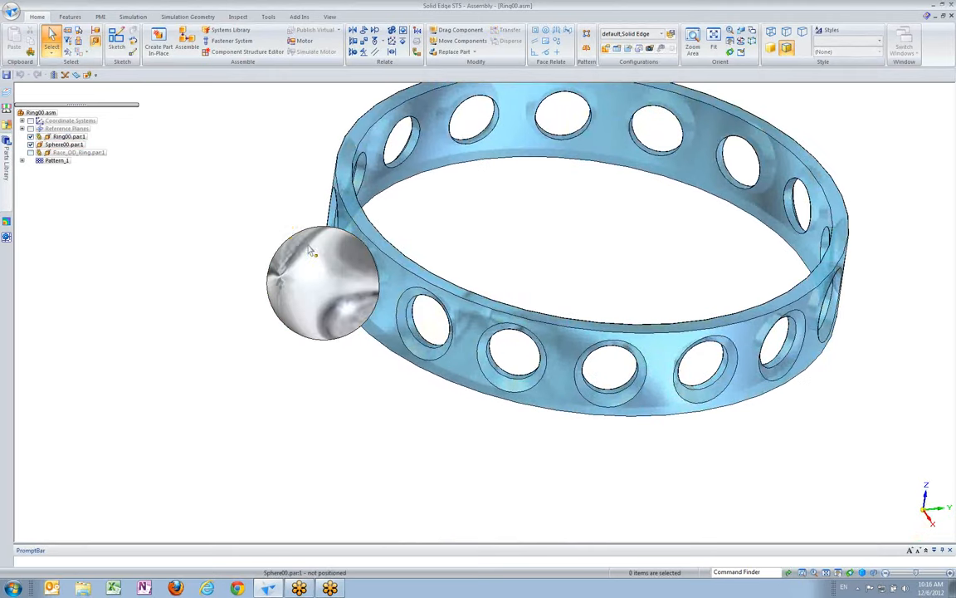
pyautogui.scroll(-2, 298, 109)
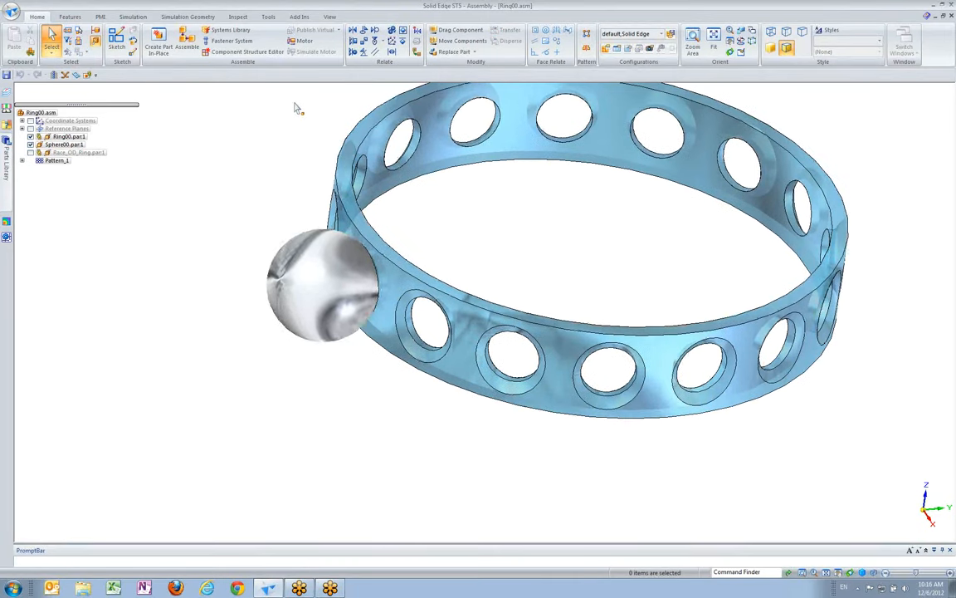
pyautogui.click(456, 31)
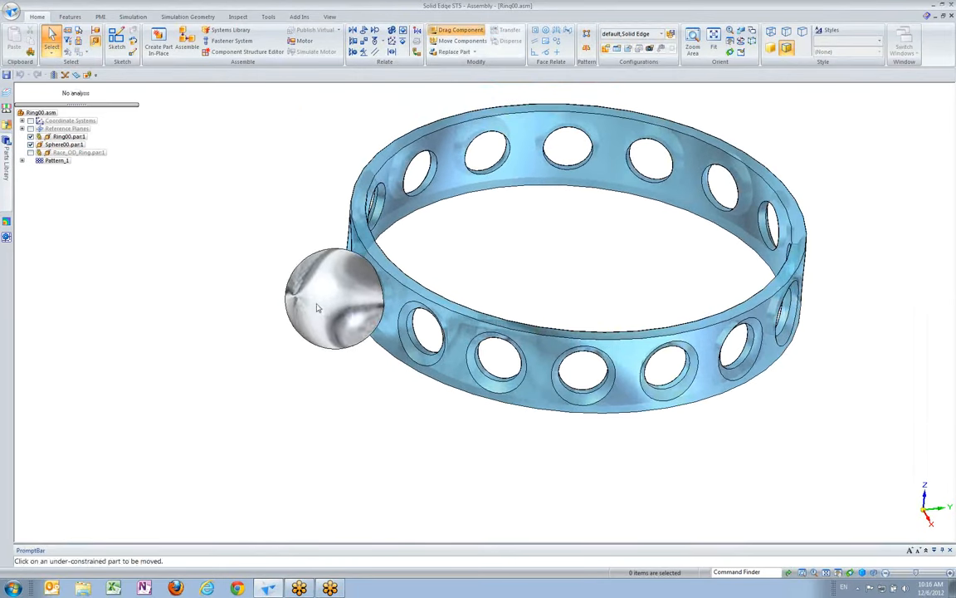
pyautogui.moveTo(326, 304); pyautogui.dragTo(244, 309)
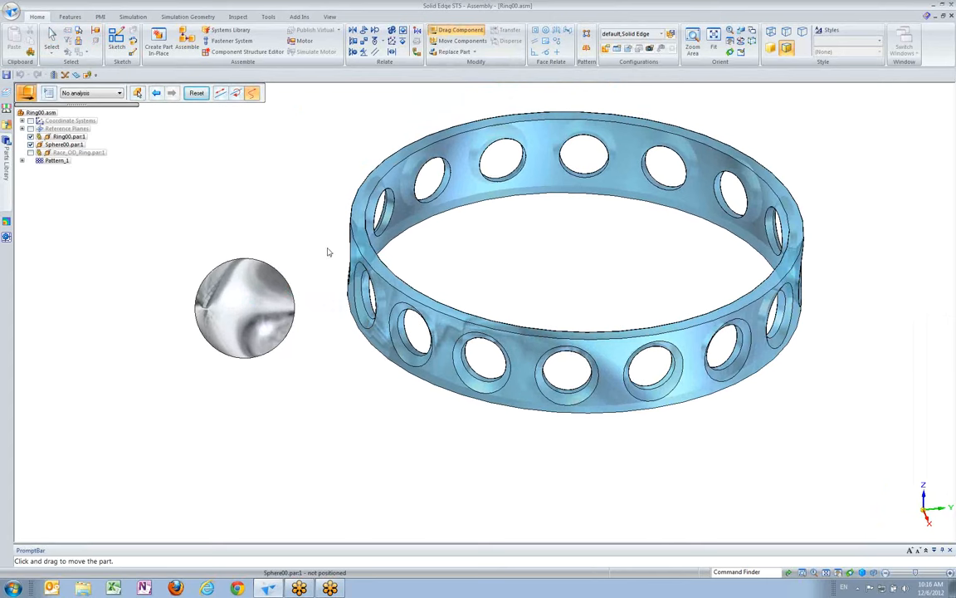
pyautogui.press('Escape')
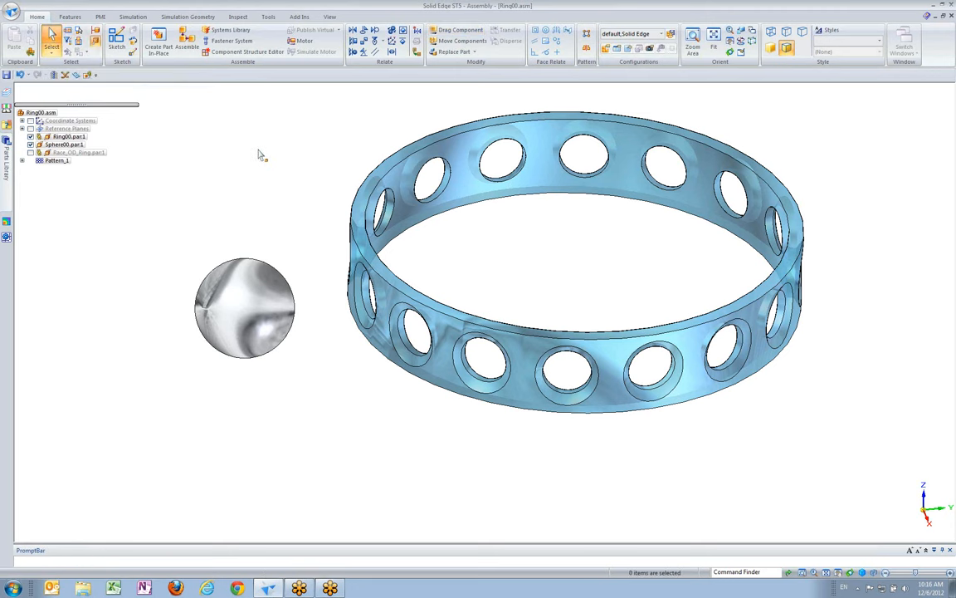
# Add a Connect relationship at 0.00 mm offset between the sphere and the axis of the nearest ring hole
pyautogui.scroll(1, 314, 163)
pyautogui.scroll(1, 316, 169)
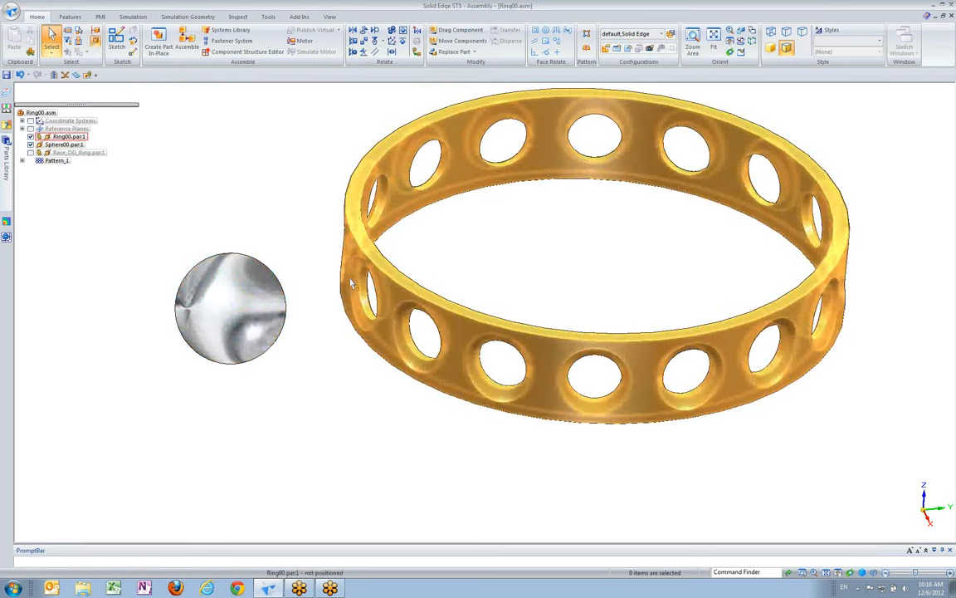
pyautogui.click(364, 41)
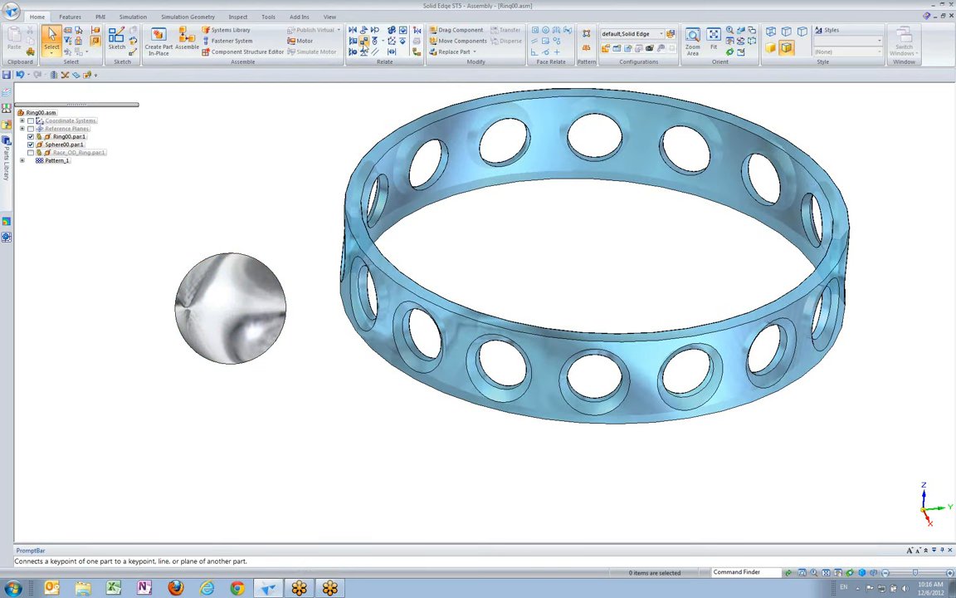
pyautogui.click(245, 282)
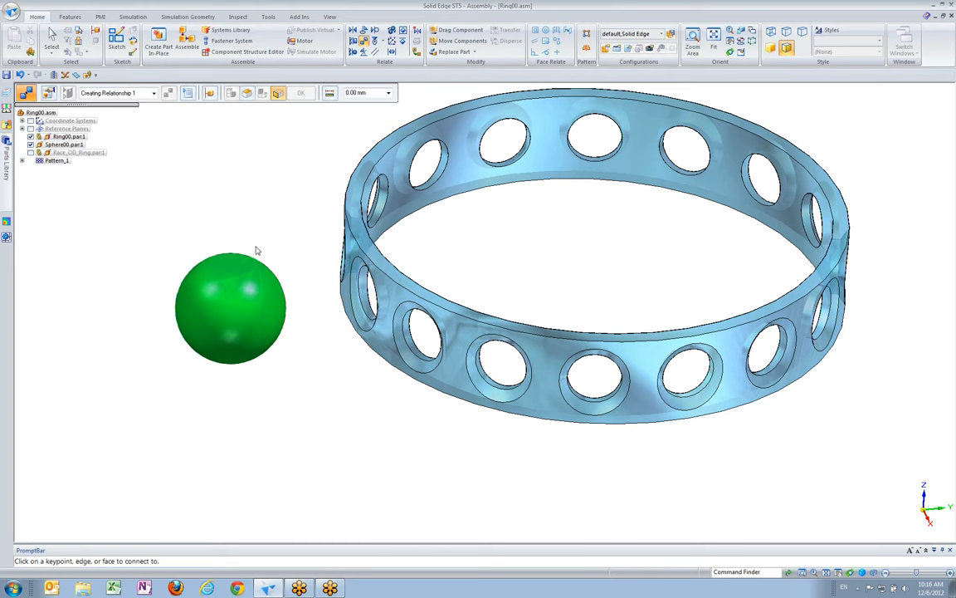
pyautogui.click(363, 283)
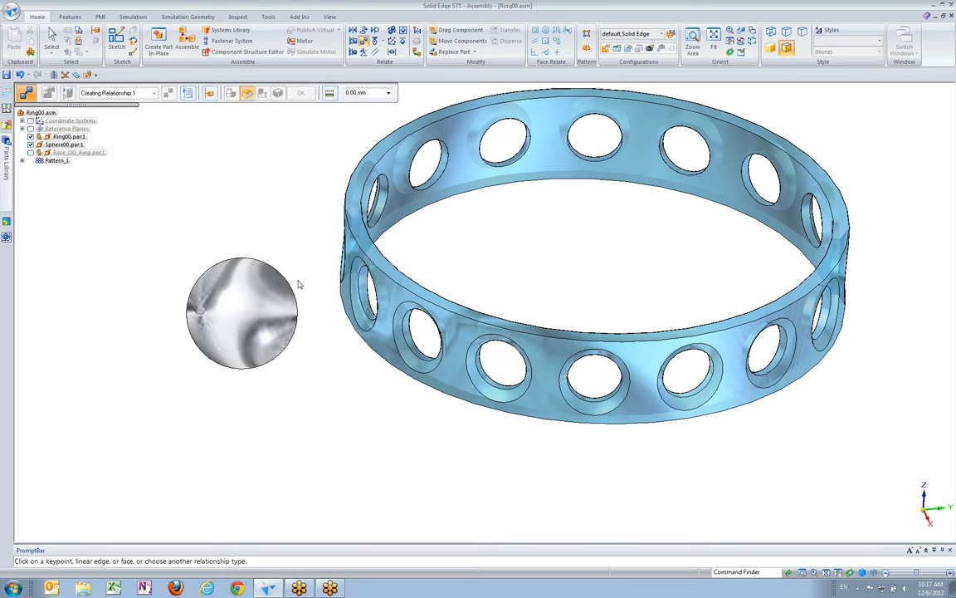
# Connect the sphere's spherical face to the circular Cutout 2 edge of the same ring hole at 0.00 mm offset
pyautogui.scroll(2, 306, 284)
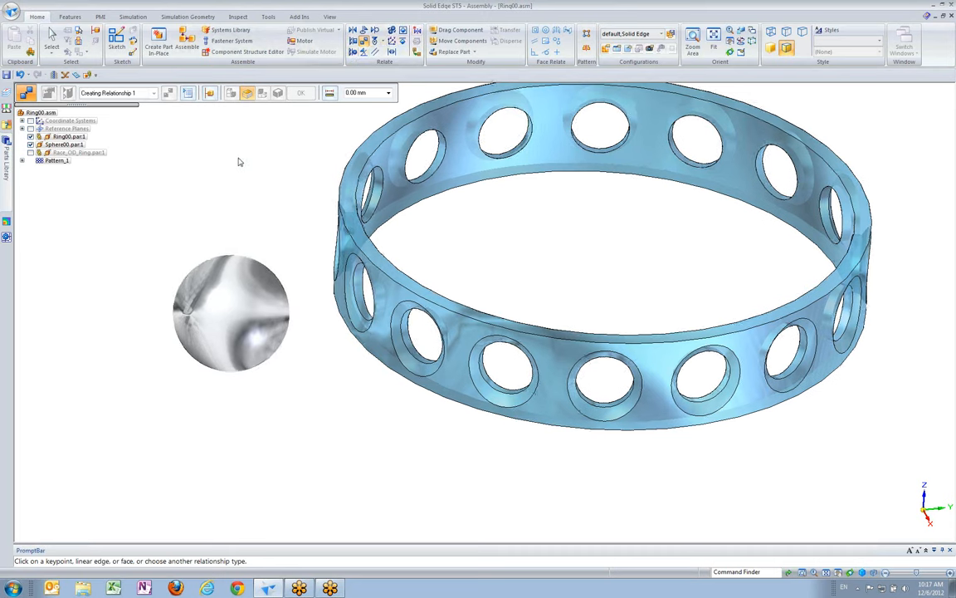
pyautogui.scroll(2, 303, 247)
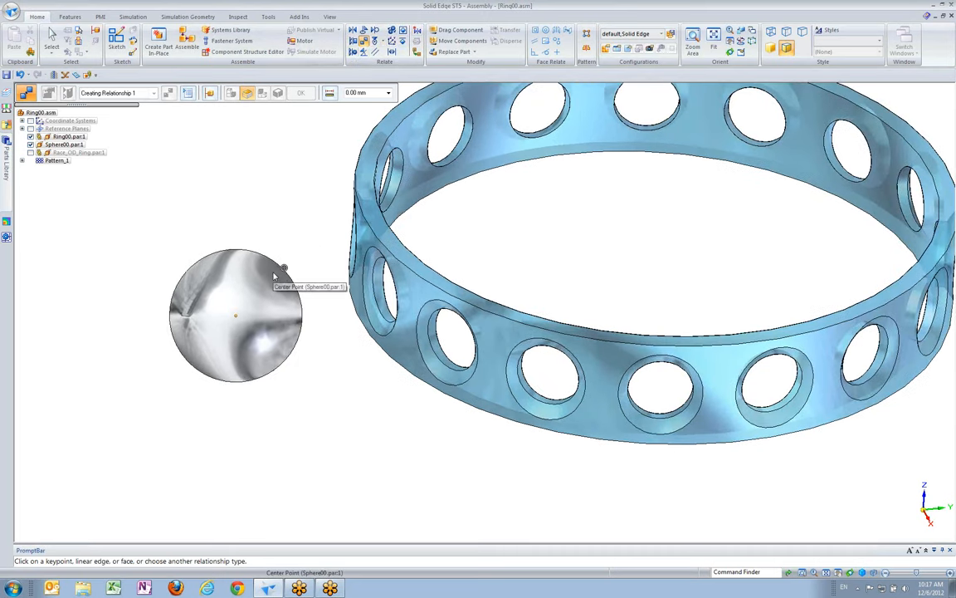
pyautogui.rightClick(276, 274)
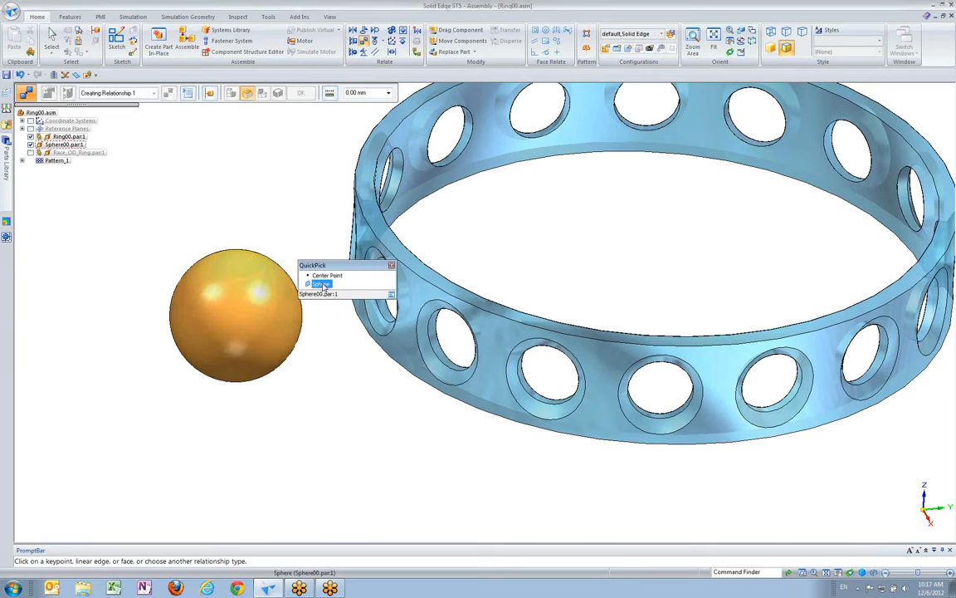
pyautogui.click(322, 284)
pyautogui.scroll(2, 346, 317)
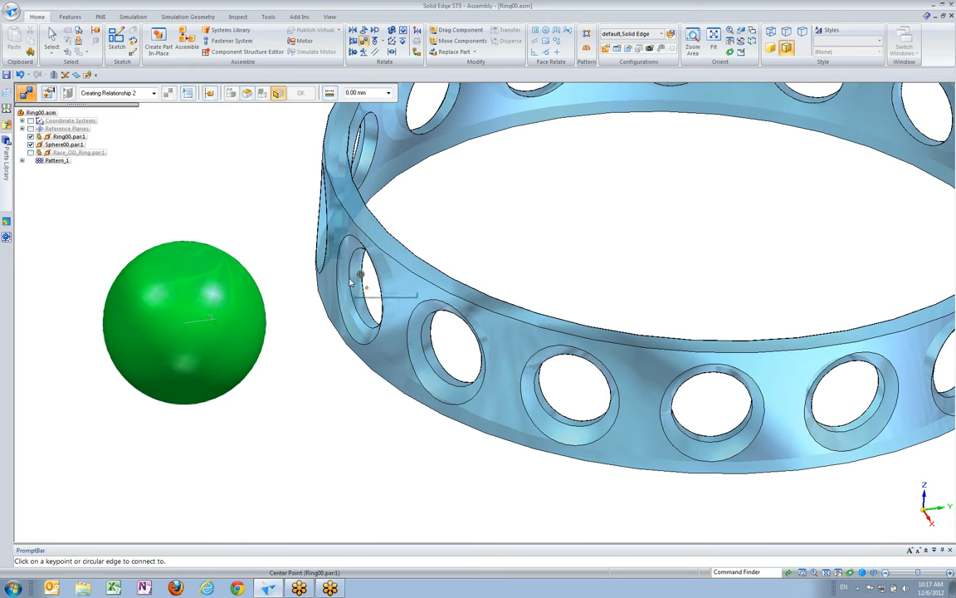
pyautogui.rightClick(355, 281)
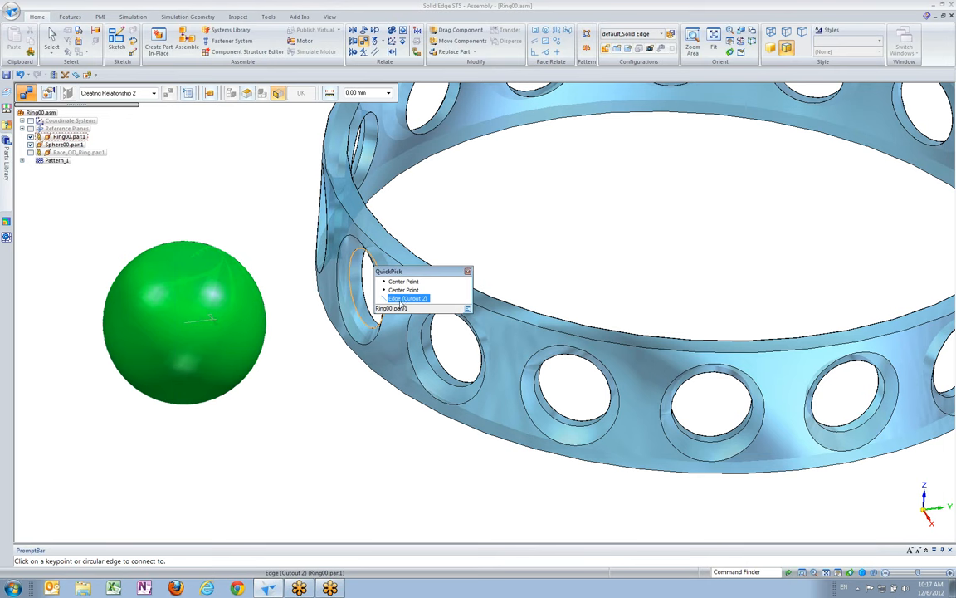
pyautogui.click(405, 298)
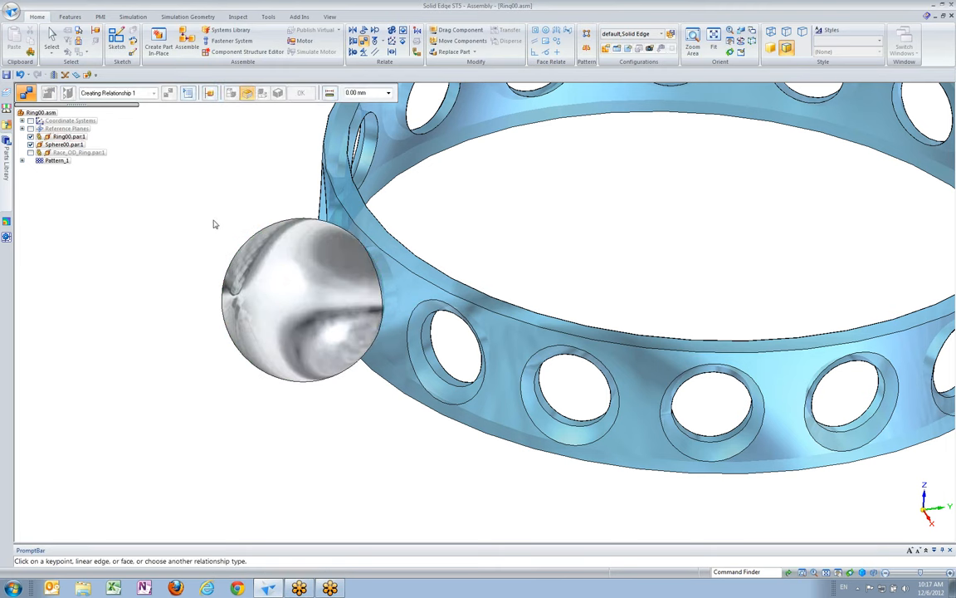
pyautogui.click(51, 37)
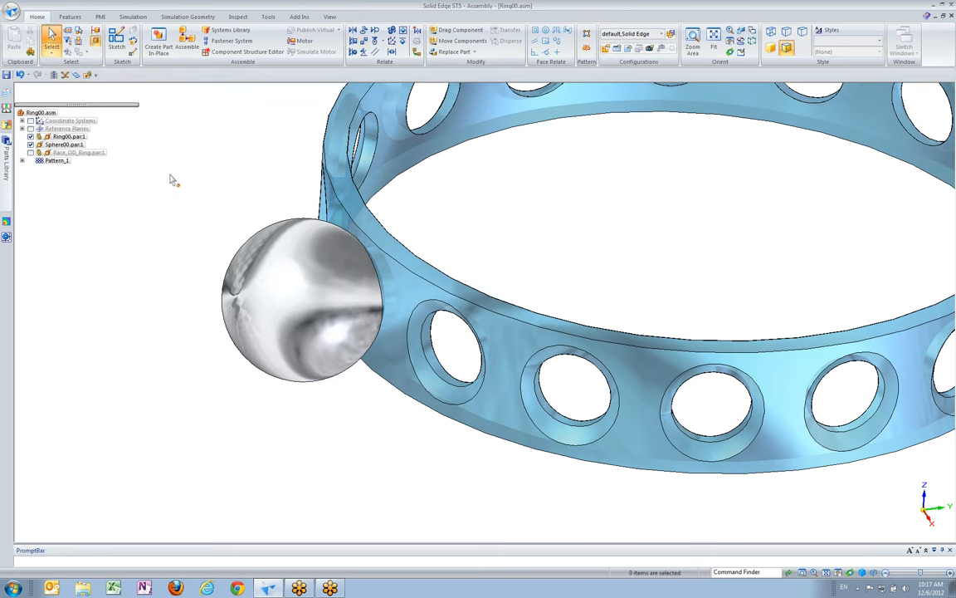
# Show all components of the Ring00 assembly again
pyautogui.scroll(-3, 180, 169)
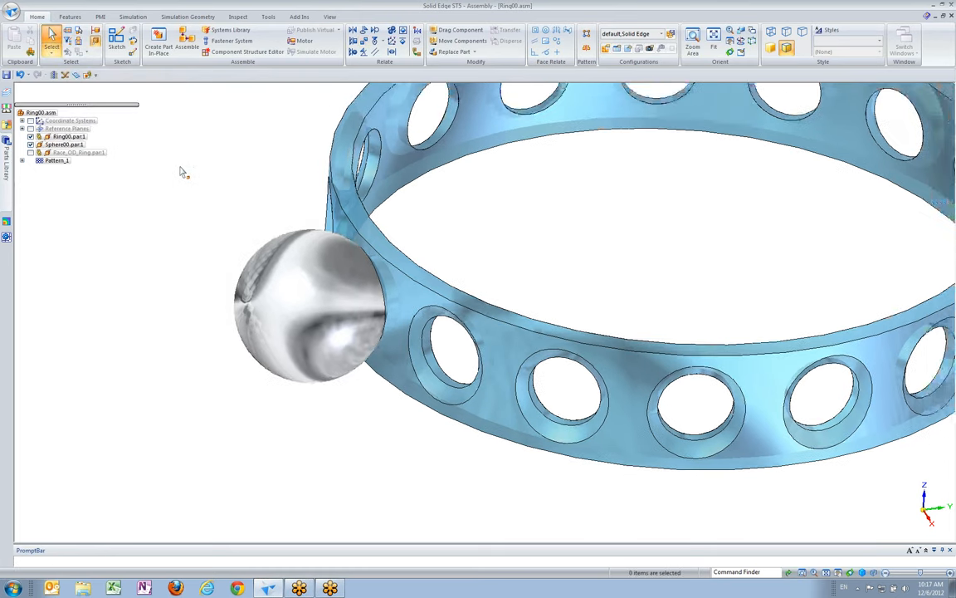
pyautogui.rightClick(150, 133)
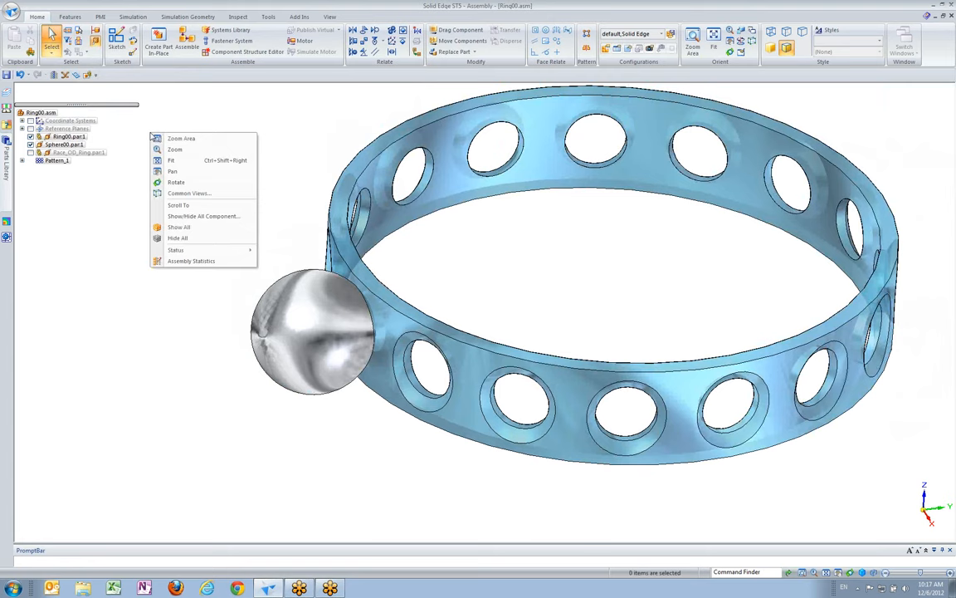
pyautogui.click(188, 227)
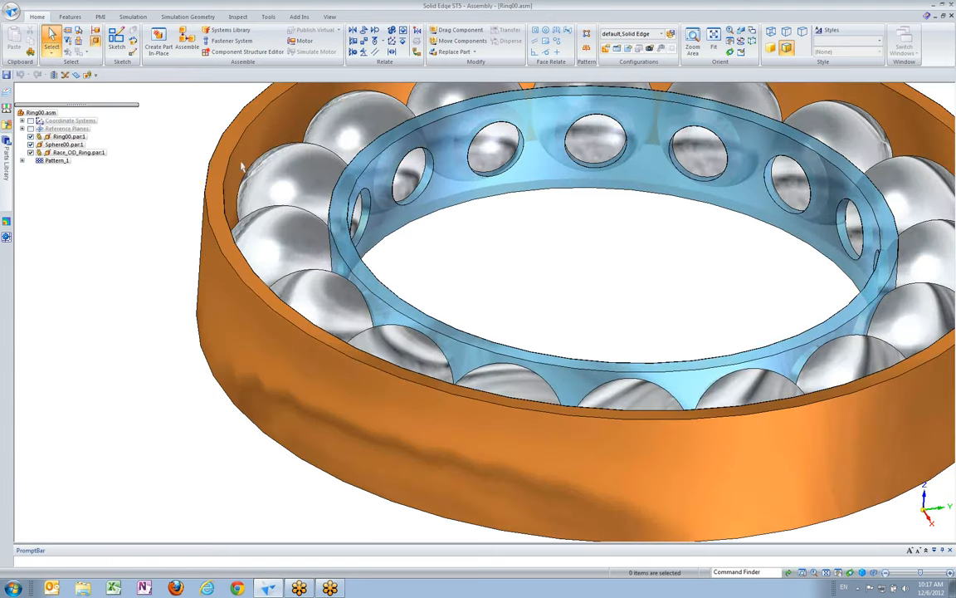
# Select the patterned ball Sphere00.par:5 in the bearing to examine its place in the pattern
pyautogui.scroll(-2, 453, 280)
pyautogui.scroll(-2, 453, 280)
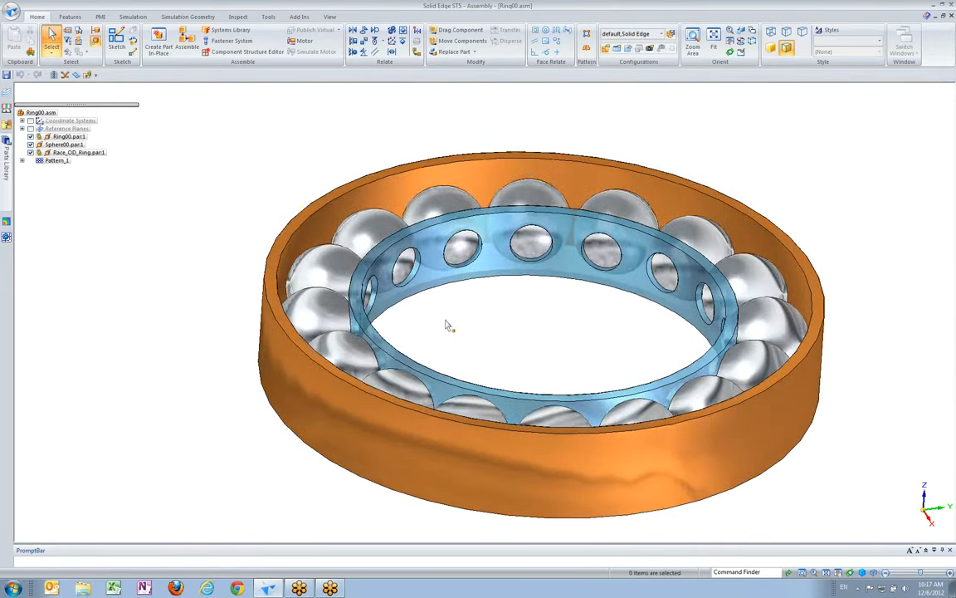
pyautogui.moveTo(445, 321); pyautogui.dragTo(446, 334, button='middle')
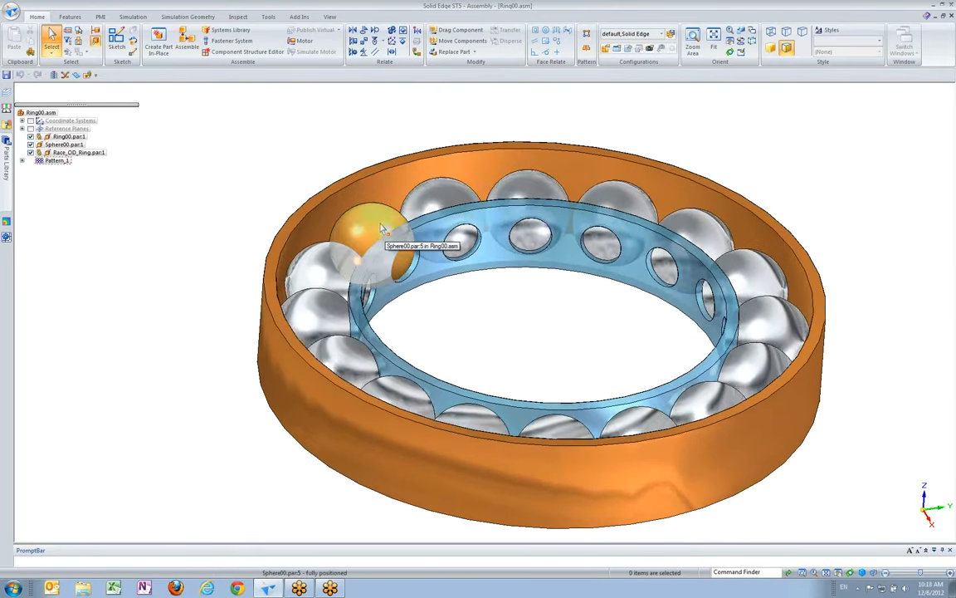
pyautogui.click(382, 230)
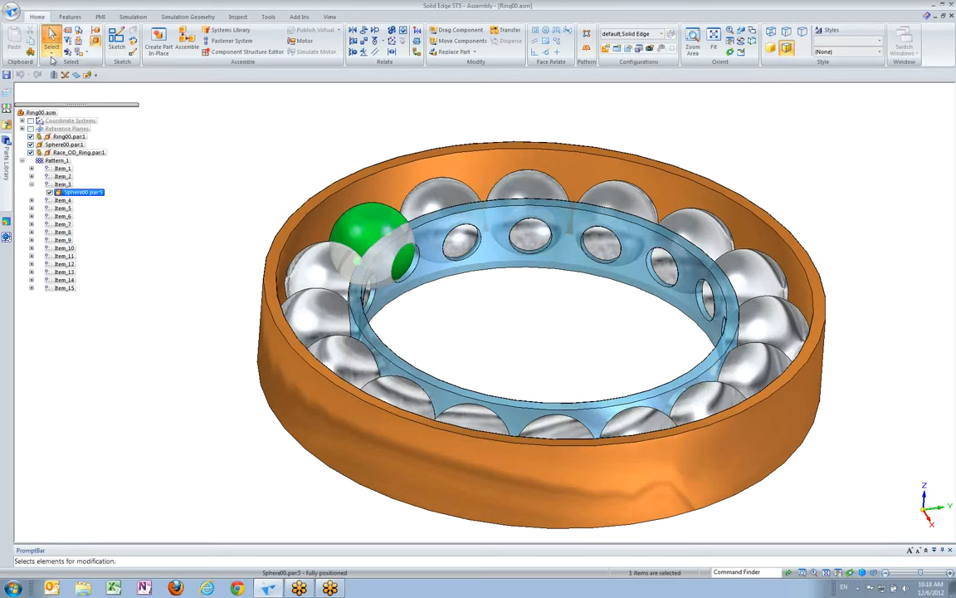
# Set the diameter of the patterned ball Sphere00.par:5 to 50 mm by editing its spherical face within the assembly
pyautogui.click(52, 49)
pyautogui.click(65, 76)
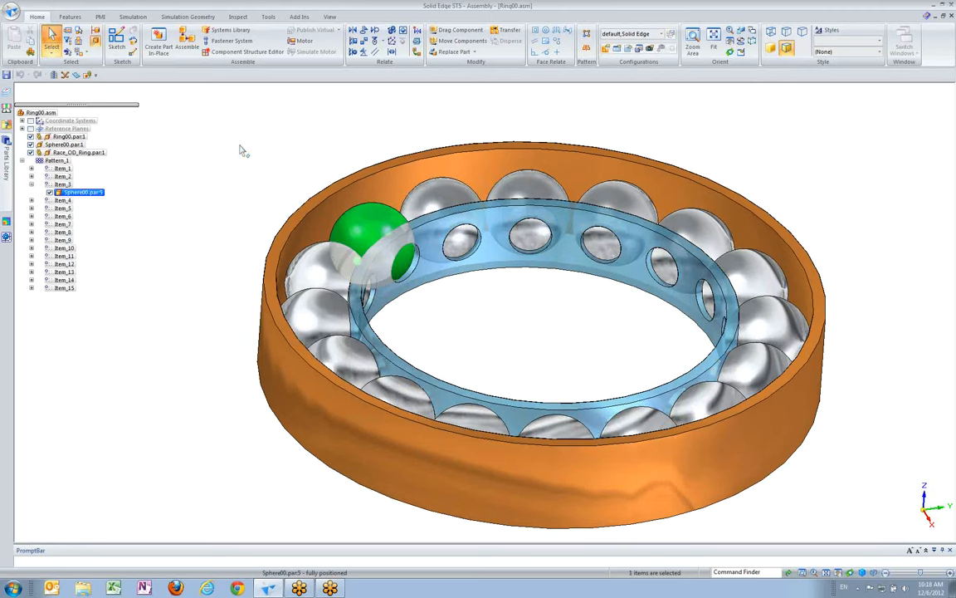
pyautogui.press('Escape')
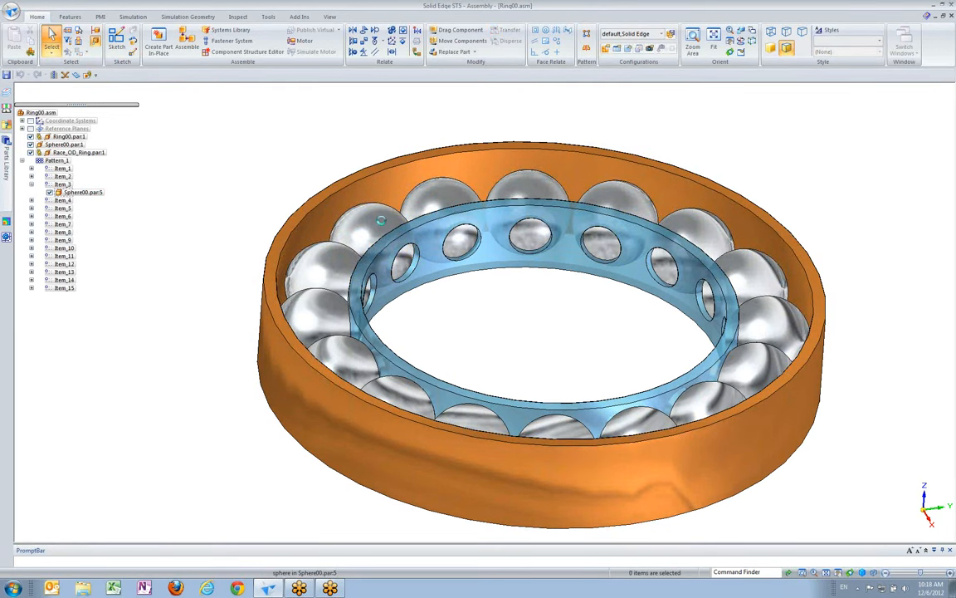
pyautogui.click(380, 220)
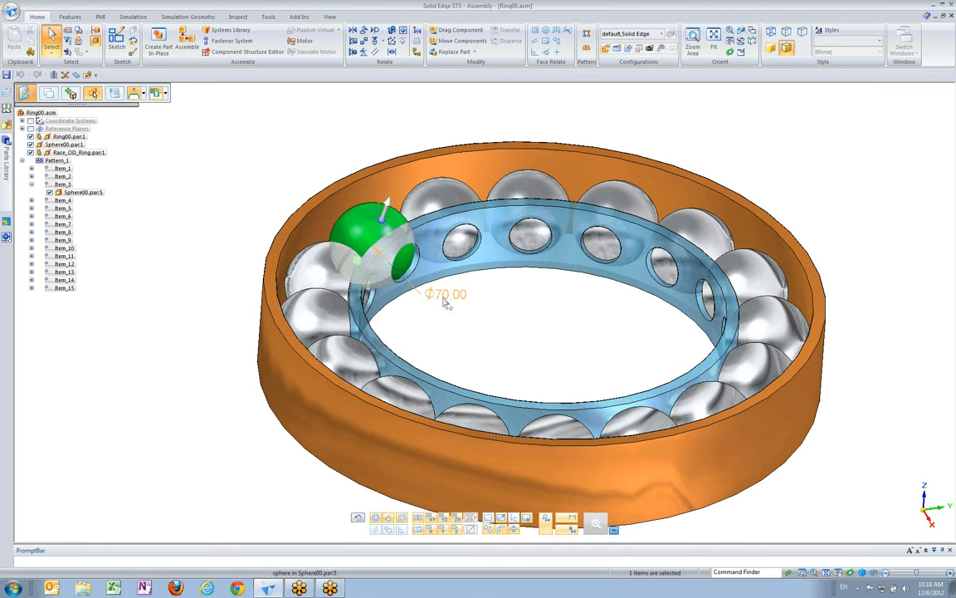
pyautogui.click(446, 304)
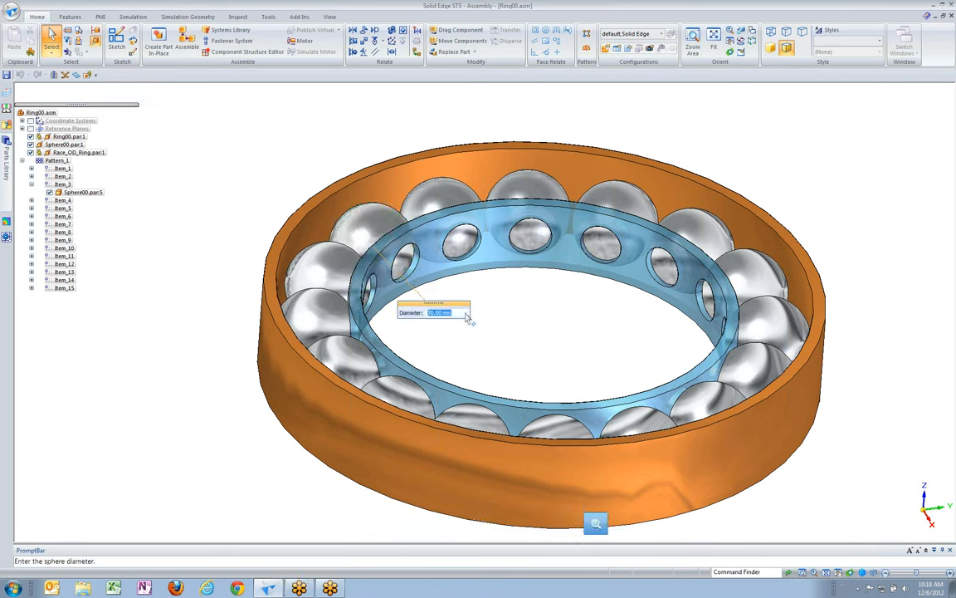
pyautogui.write('50')
pyautogui.press('Return')
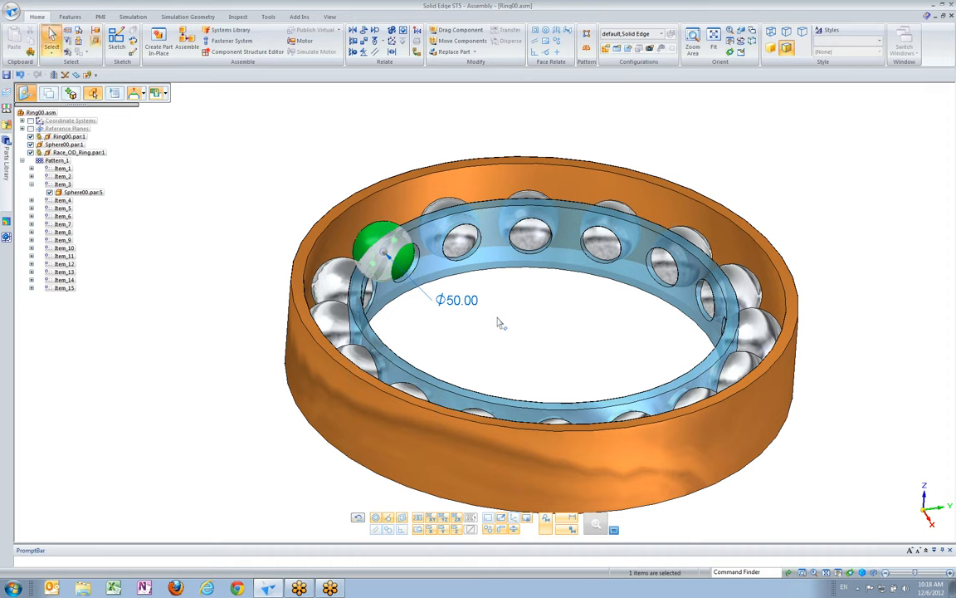
# Examine the resized bearing from above and in isometric view, checking the fit of the balls and rings
pyautogui.hotkey('ctrl', 't')
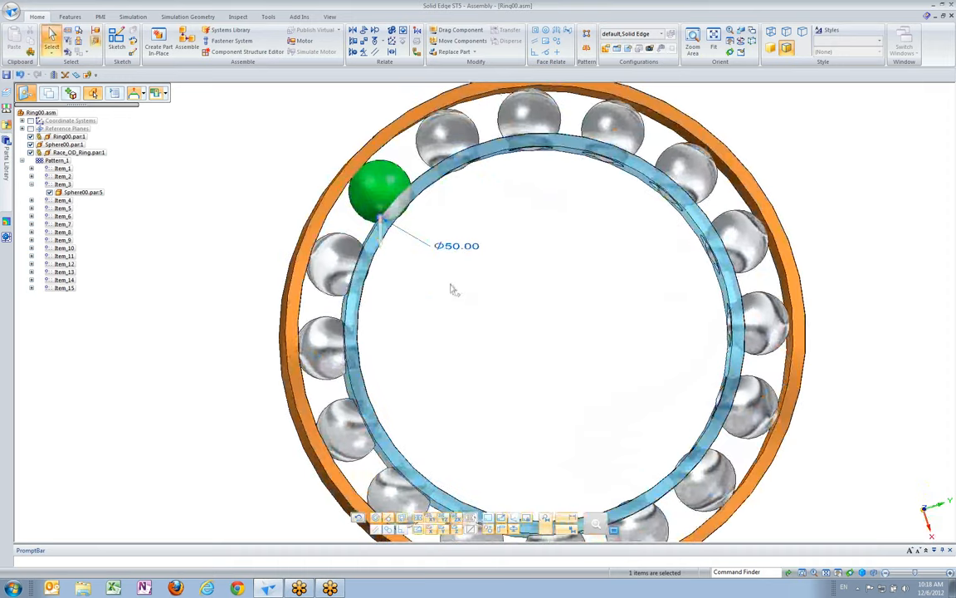
pyautogui.hotkey('ctrl', 'i')
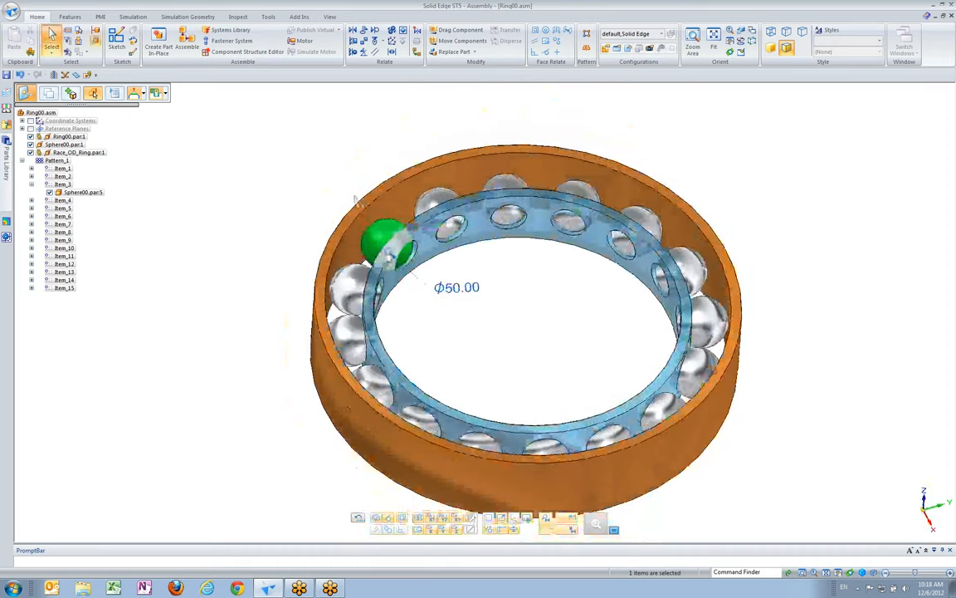
pyautogui.click(52, 37)
pyautogui.click(43, 136)
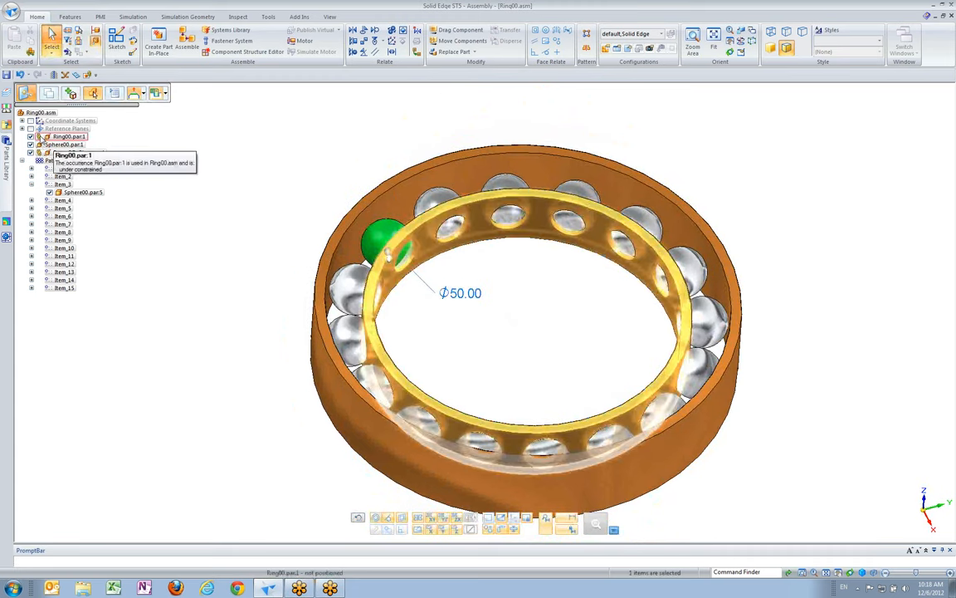
pyautogui.press('Escape')
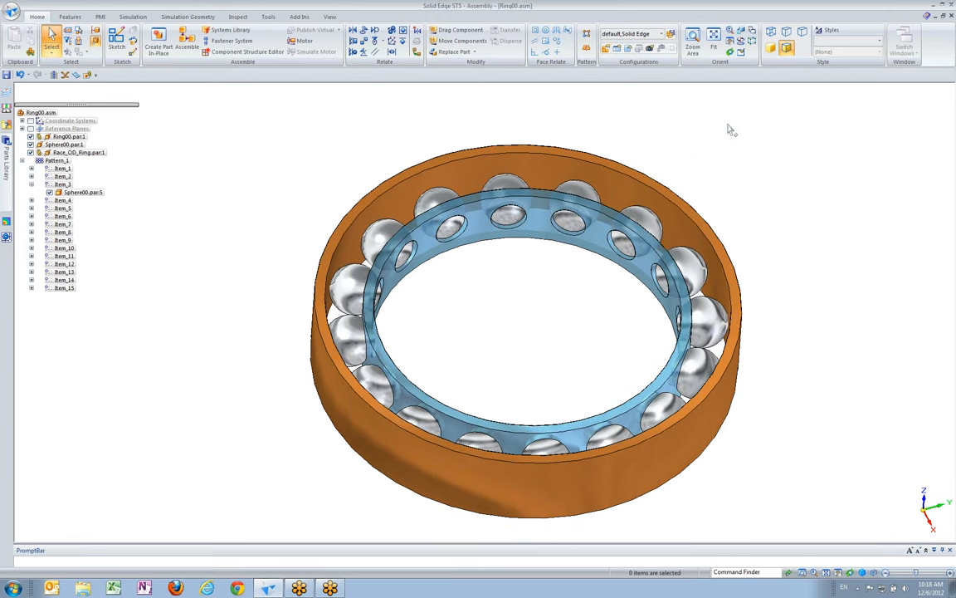
# Close the Ring00 assembly without saving its display settings as the default configuration
pyautogui.moveTo(730, 127); pyautogui.dragTo(773, 140, button='middle')
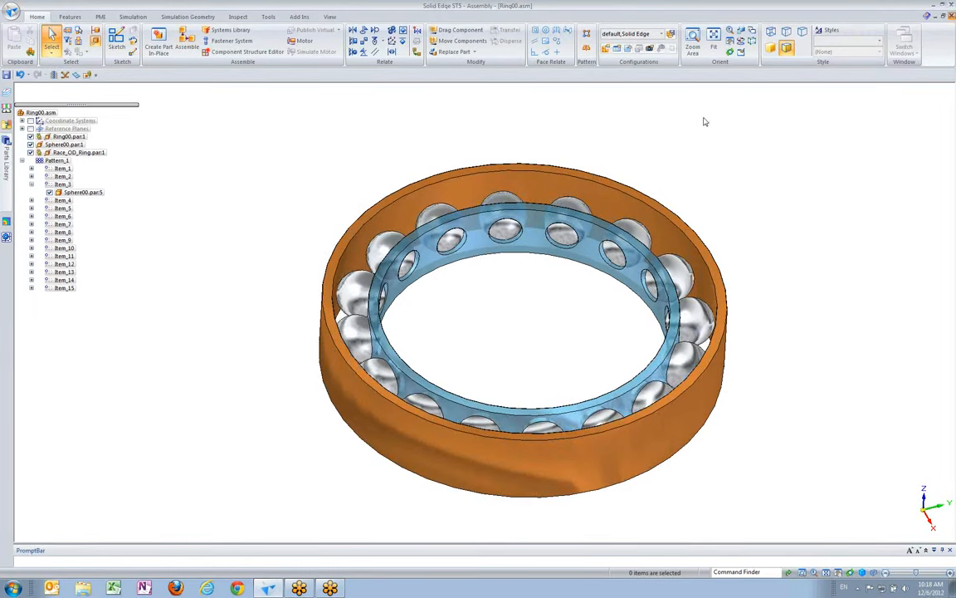
pyautogui.click(498, 333)
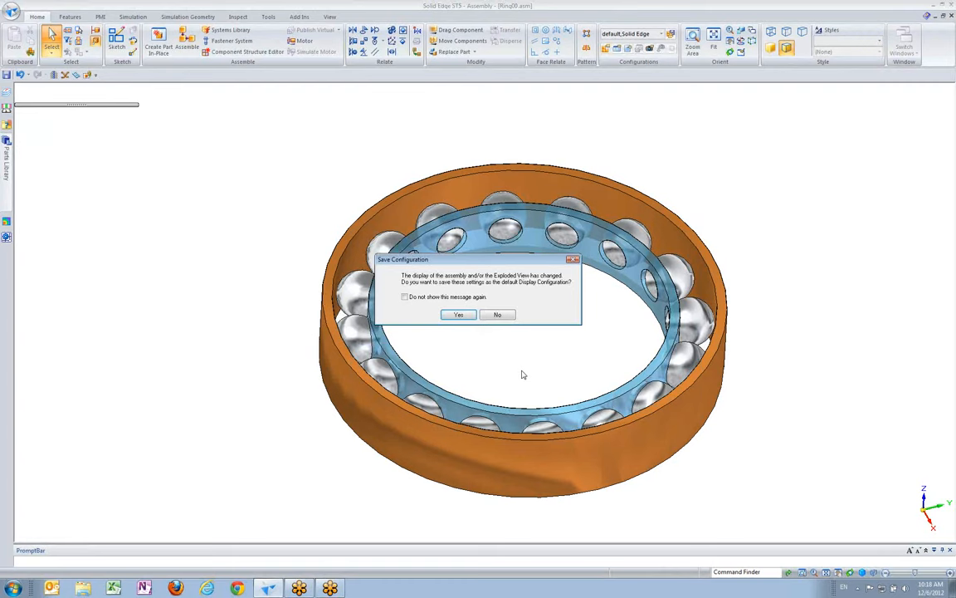
pyautogui.click(499, 316)
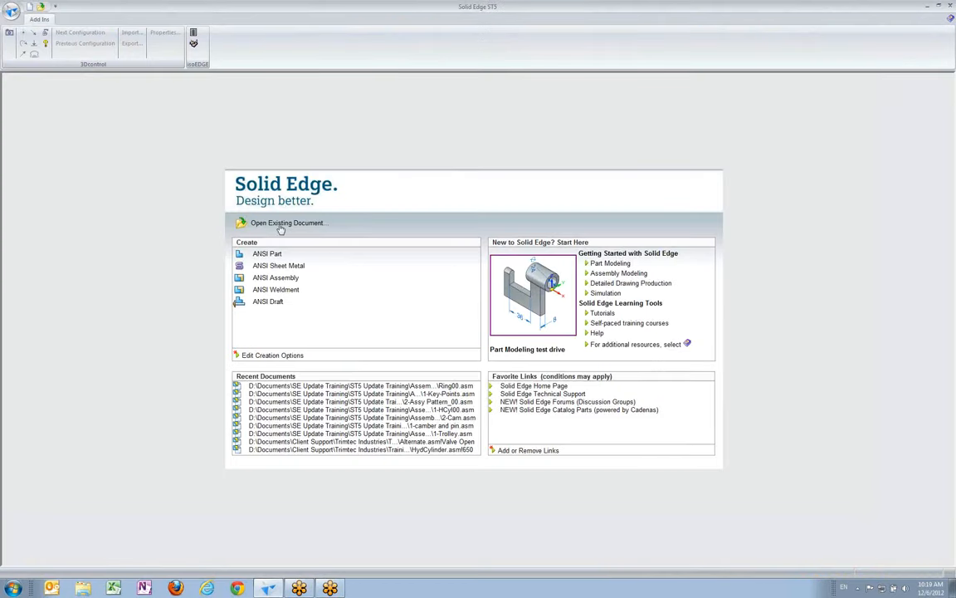
# Open the assembly 1-Trolley.asm from the 02-Rigid Set folder
pyautogui.click(12, 9)
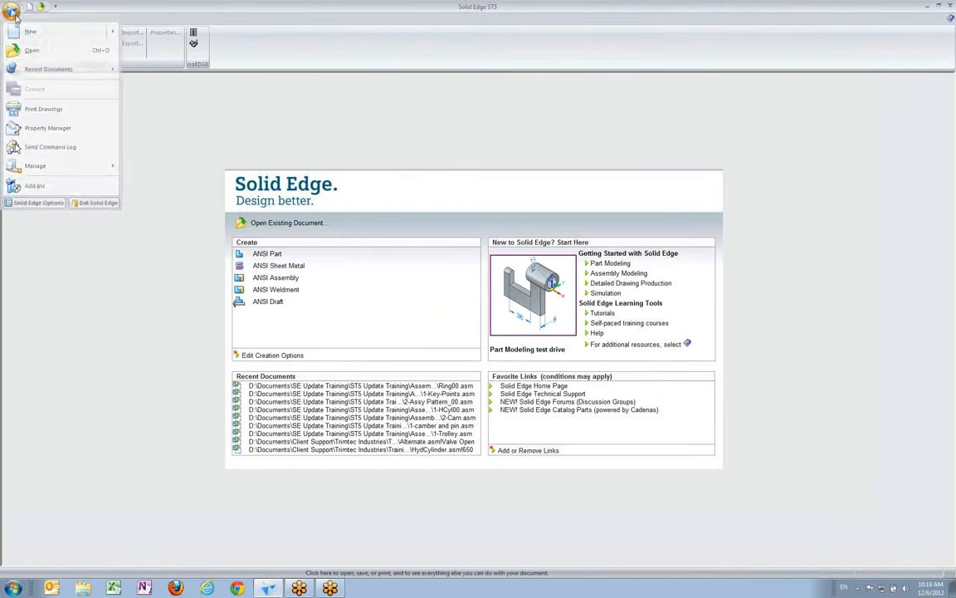
pyautogui.click(31, 51)
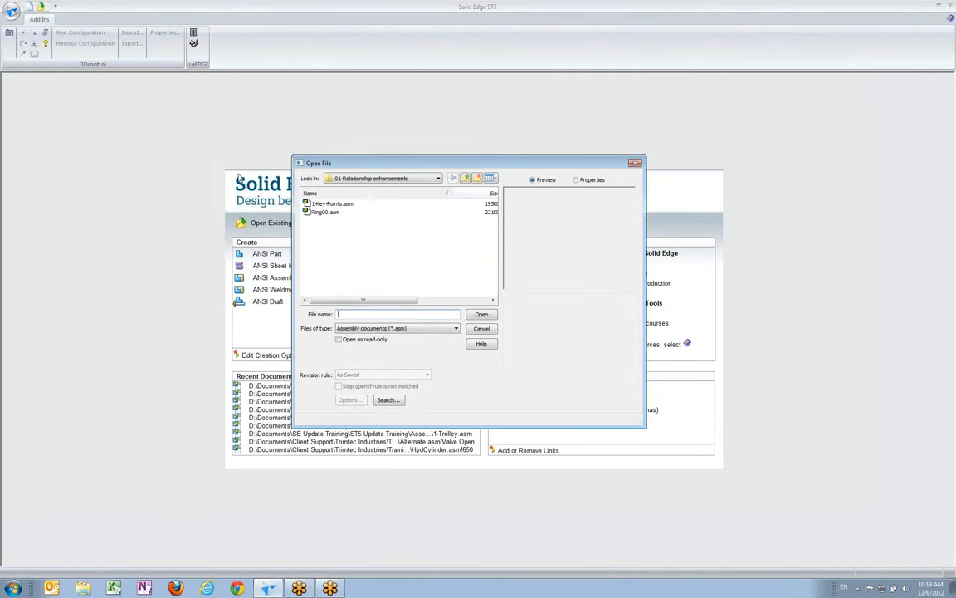
pyautogui.click(465, 179)
pyautogui.click(327, 212)
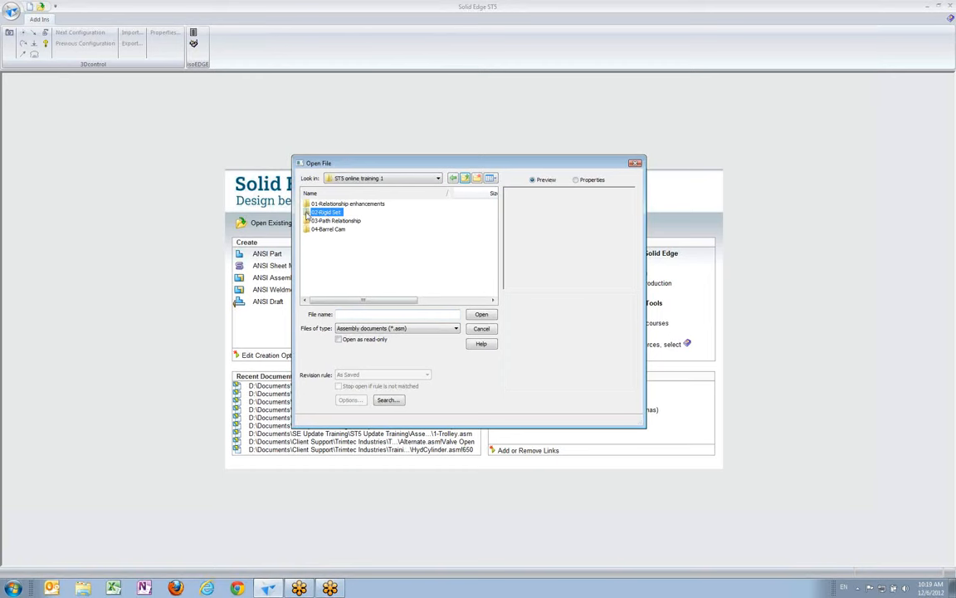
pyautogui.doubleClick(306, 212)
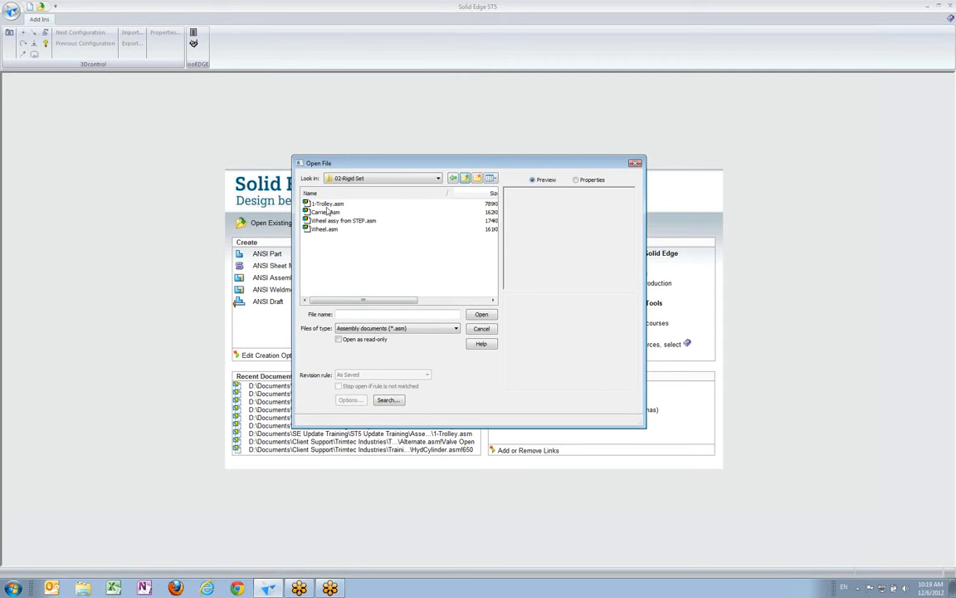
pyautogui.click(327, 204)
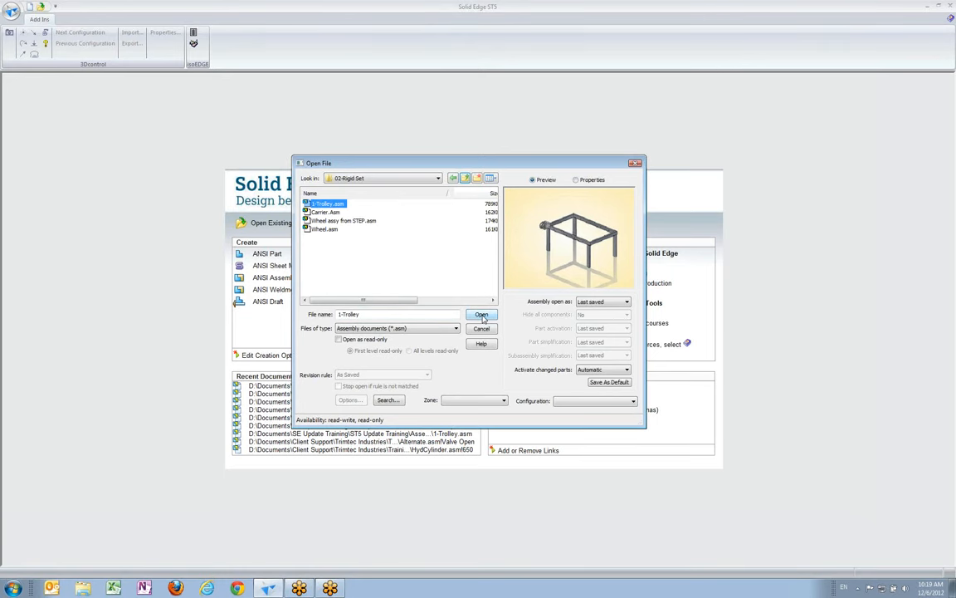
pyautogui.click(483, 316)
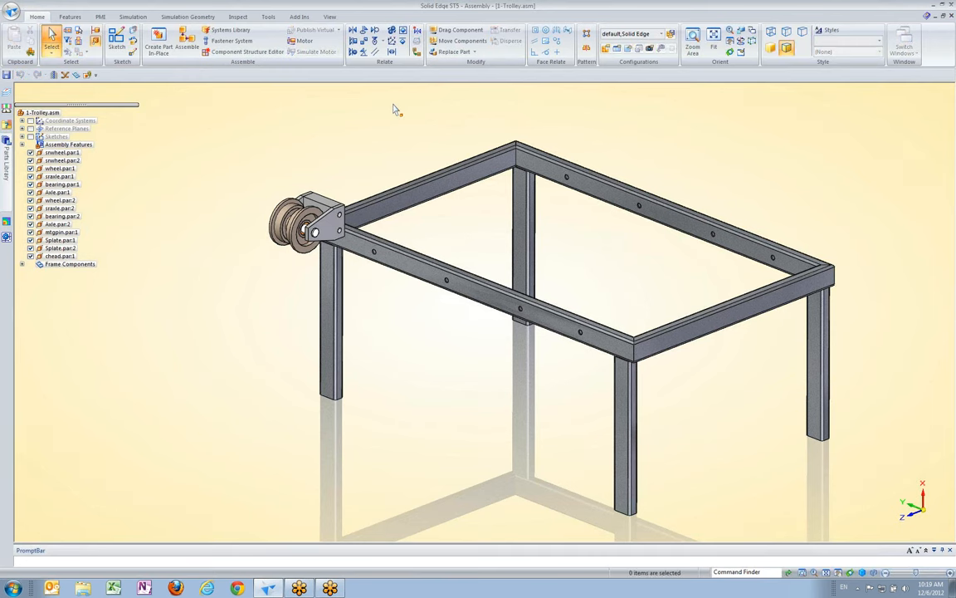
# Examine the trolley frame and the loose wheel unit, checking its individual parts for existing relationships
pyautogui.moveTo(408, 155); pyautogui.dragTo(343, 248, button='middle')
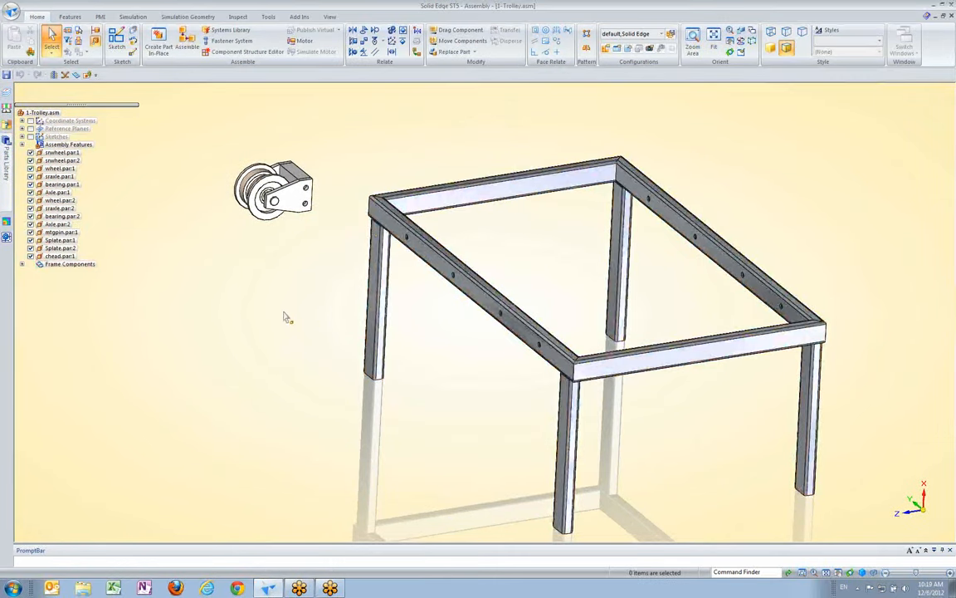
pyautogui.moveTo(335, 206)
pyautogui.mouseDown(button='middle')
pyautogui.moveTo(350, 162)
pyautogui.moveTo(330, 193)
pyautogui.mouseUp(button='middle')
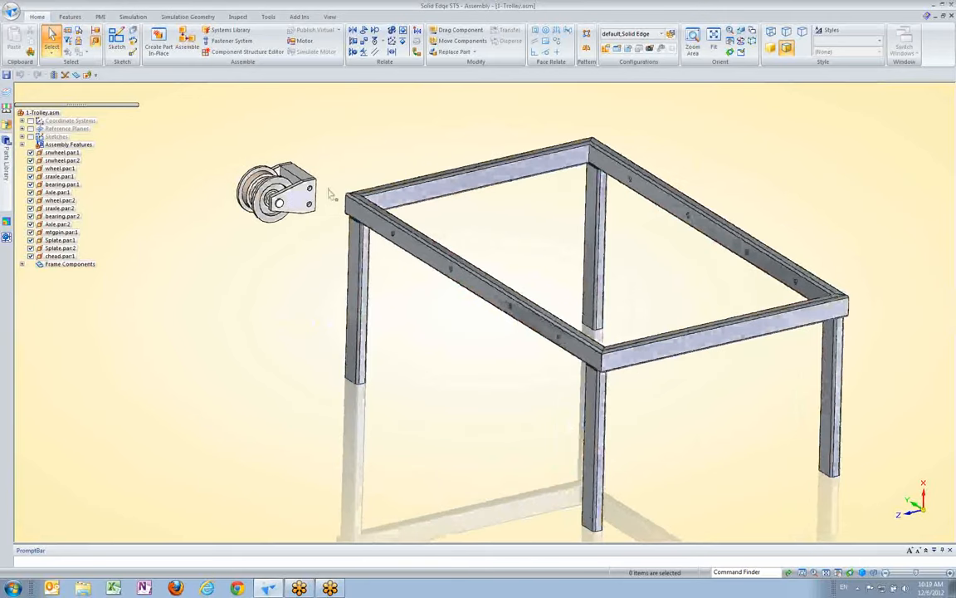
pyautogui.scroll(3, 330, 193)
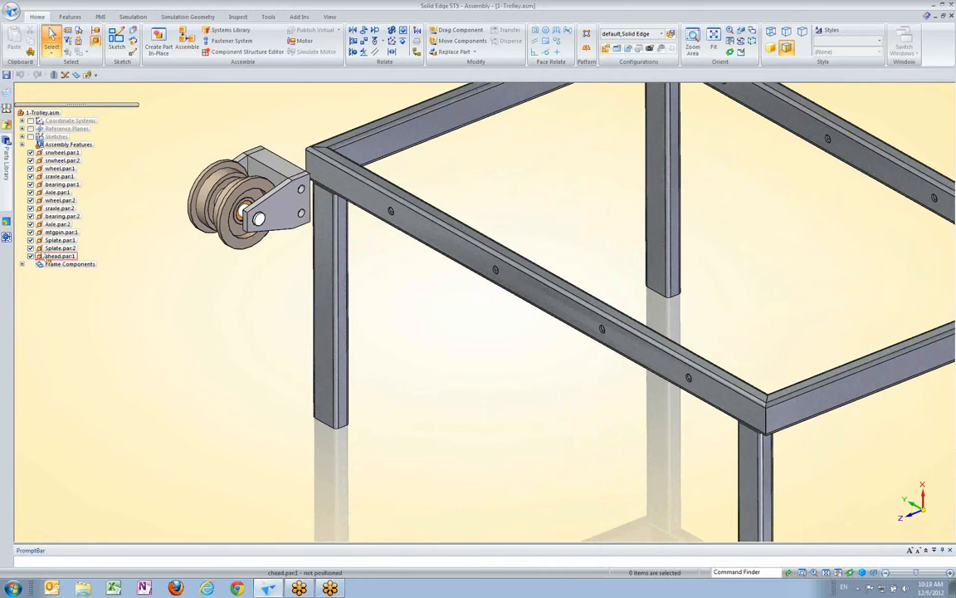
pyautogui.click(62, 160)
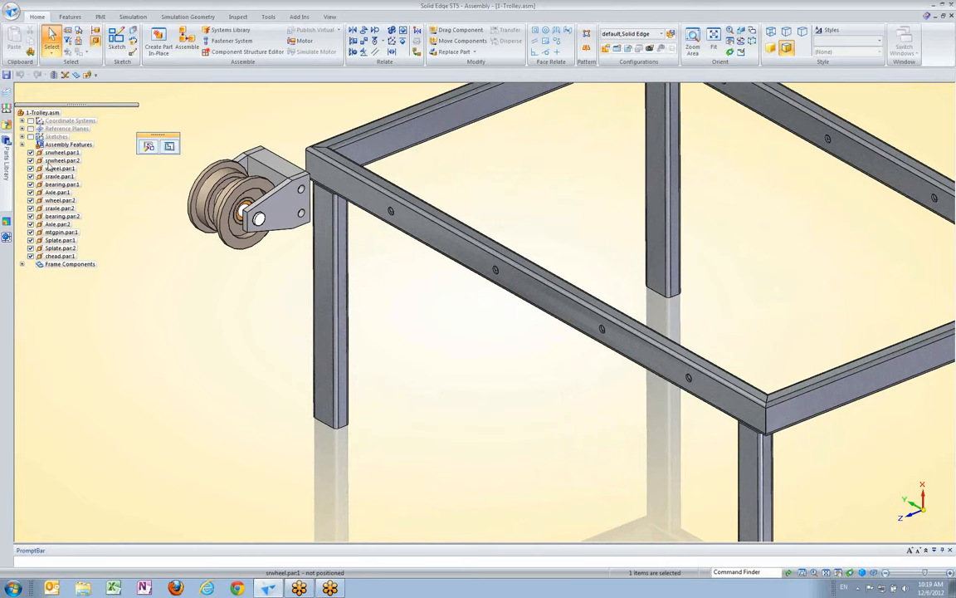
pyautogui.click(117, 223)
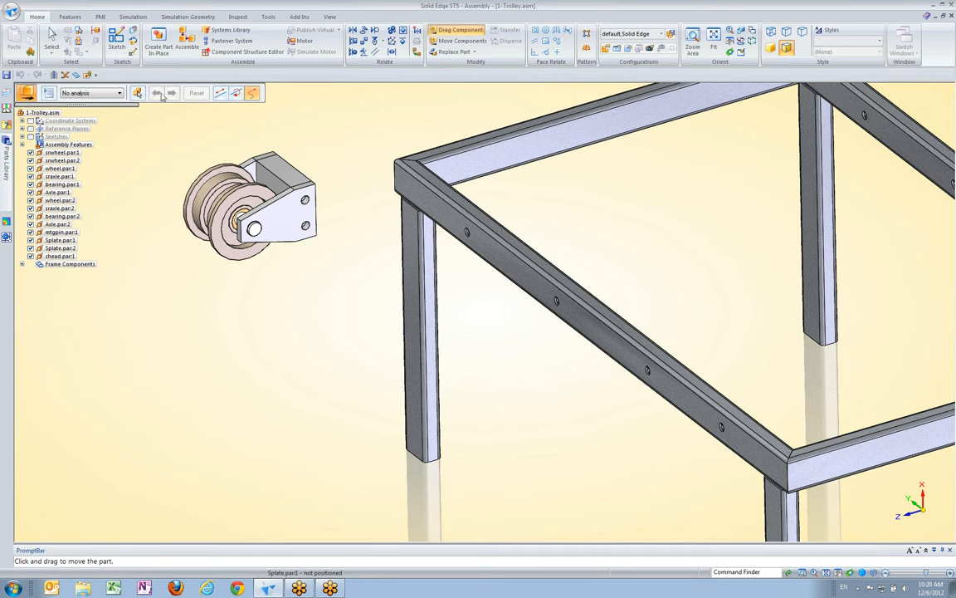
pyautogui.click(54, 37)
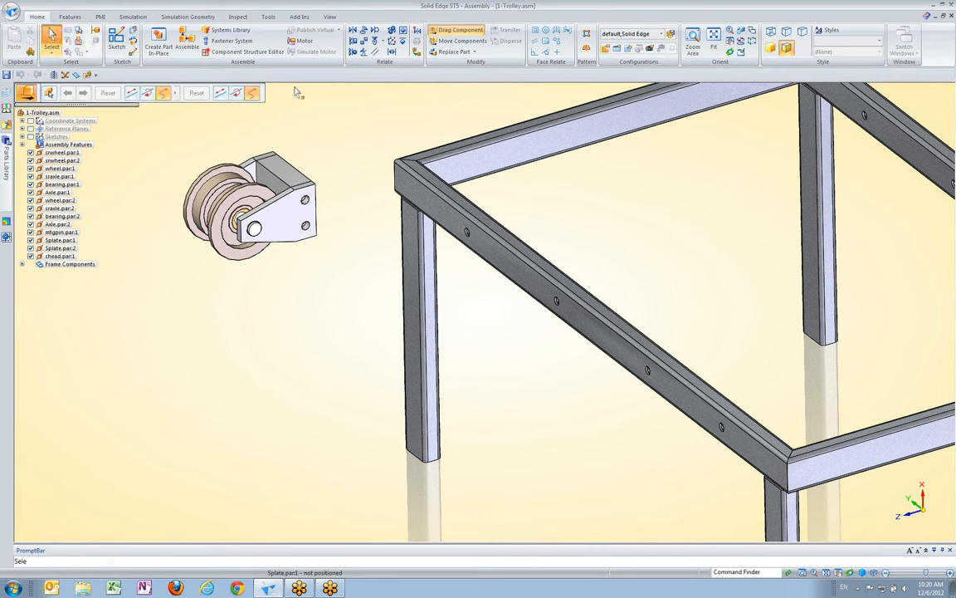
pyautogui.click(52, 186)
pyautogui.click(163, 269)
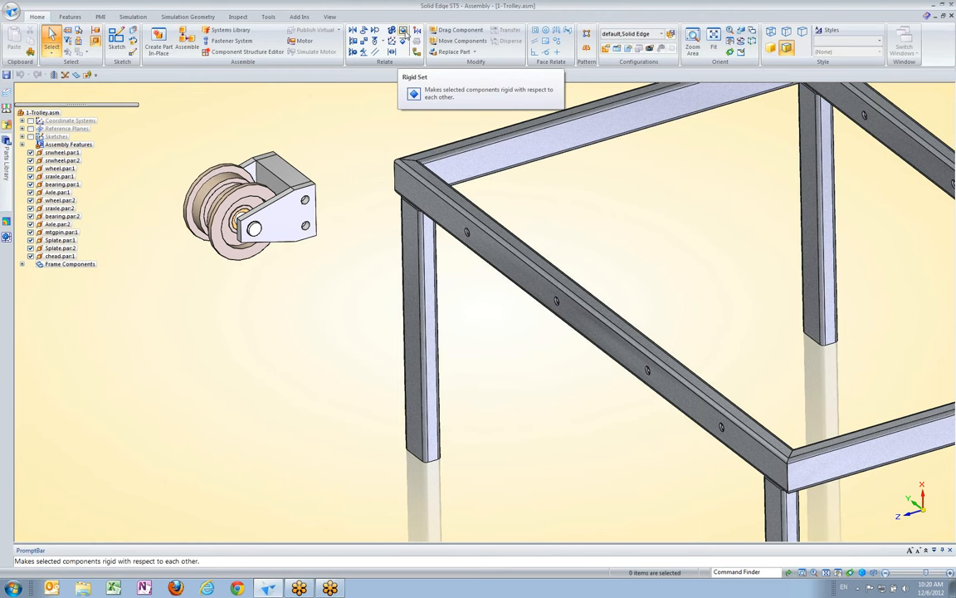
# Create a Rigid Set from all wheel unit parts, srwheel.par:1 through chead.par:1, with shared relationships set to Suppress
pyautogui.click(404, 31)
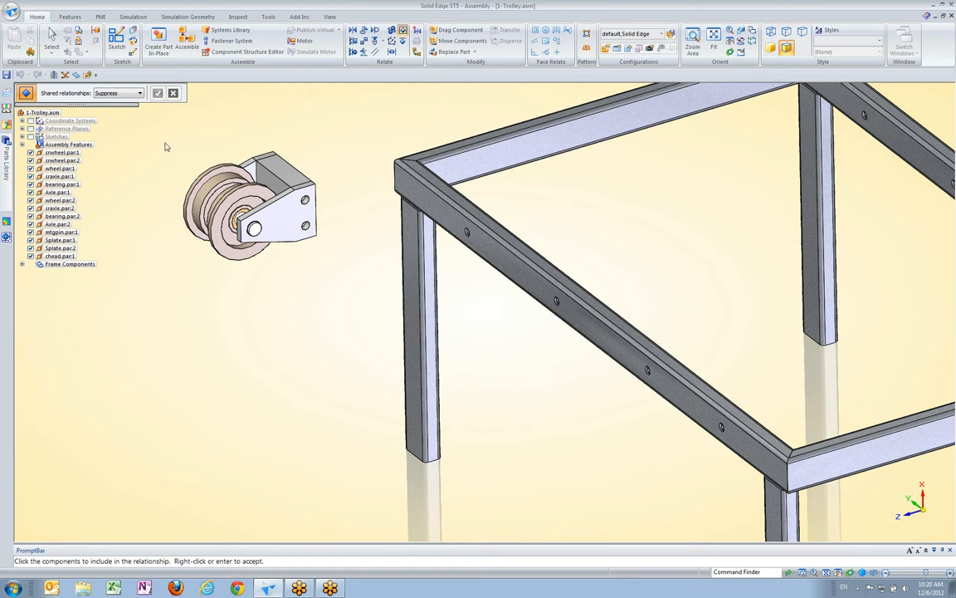
pyautogui.click(100, 93)
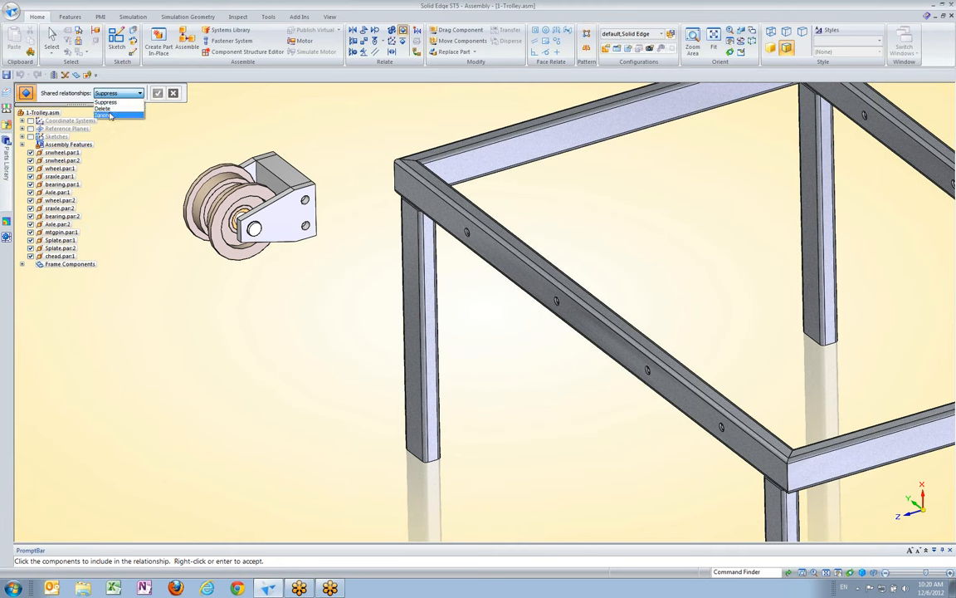
pyautogui.click(136, 102)
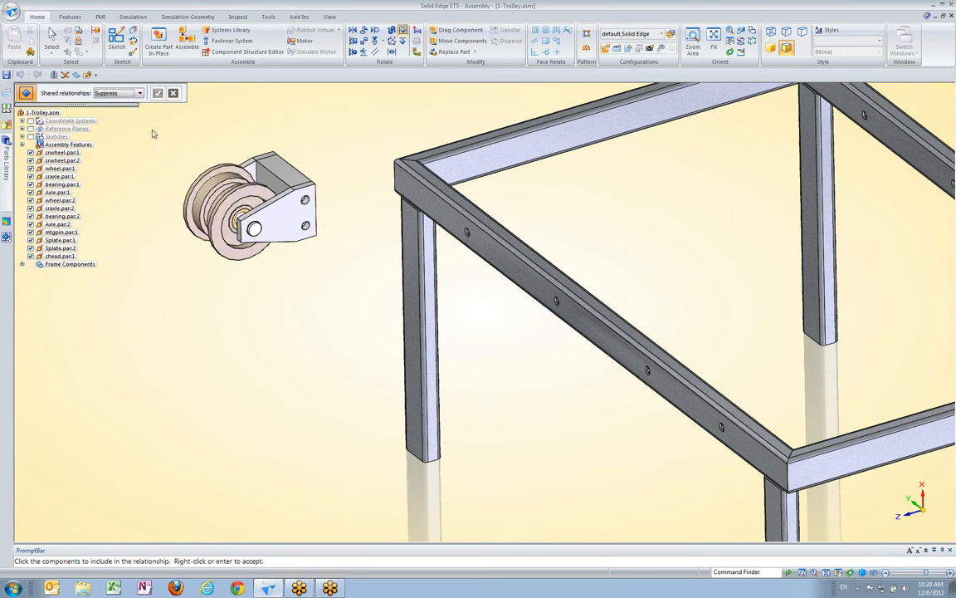
pyautogui.moveTo(149, 131); pyautogui.dragTo(359, 305)
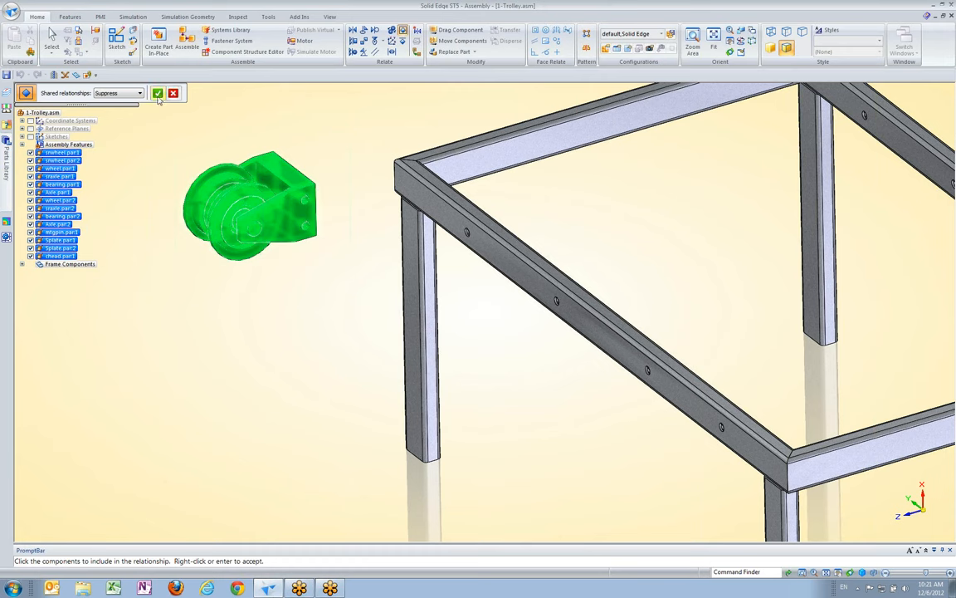
pyautogui.click(157, 94)
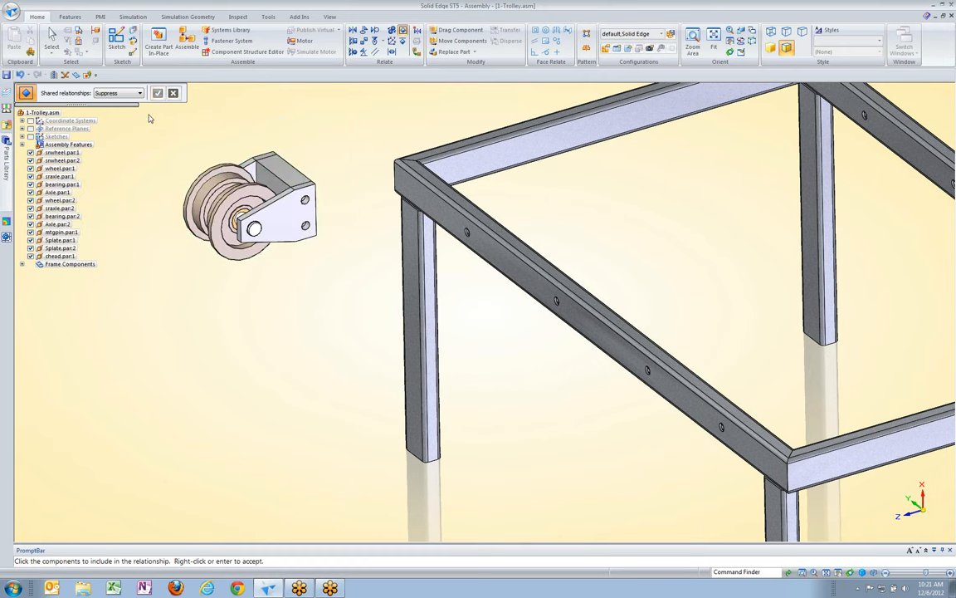
# Inspect the rigid set relationship listed for srwheel.par:1 and srwheel.par:2
pyautogui.click(63, 153)
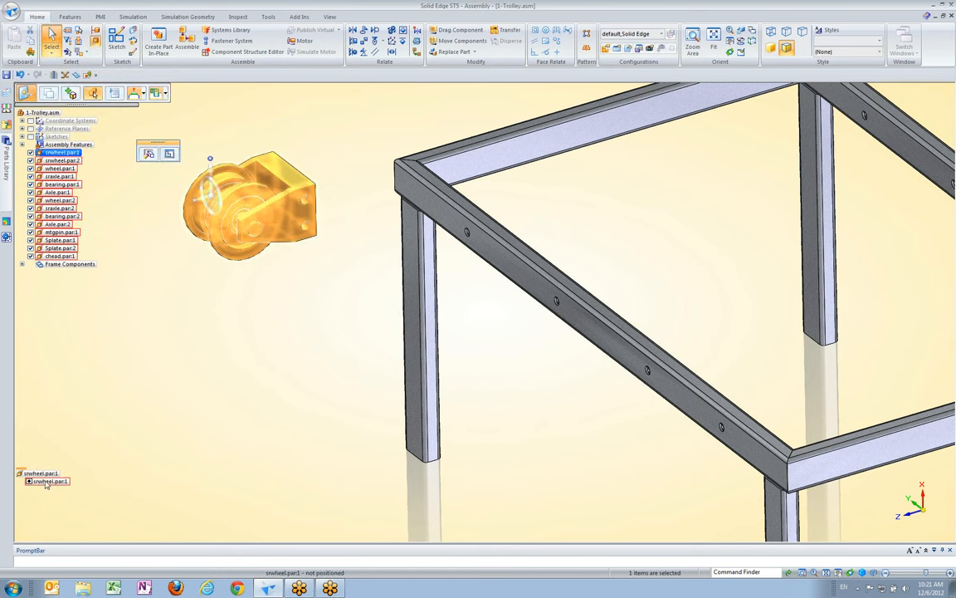
pyautogui.click(48, 162)
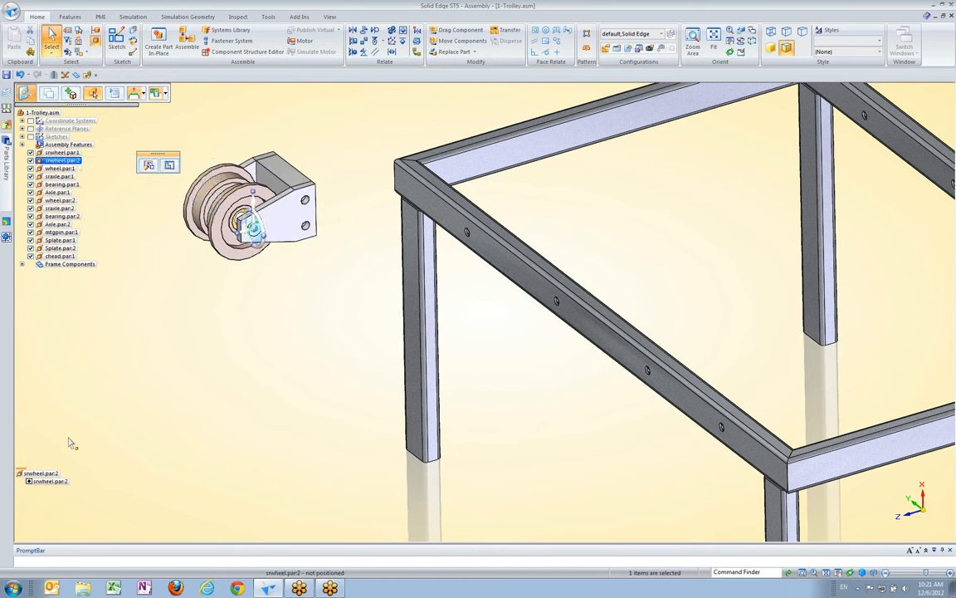
pyautogui.click(91, 415)
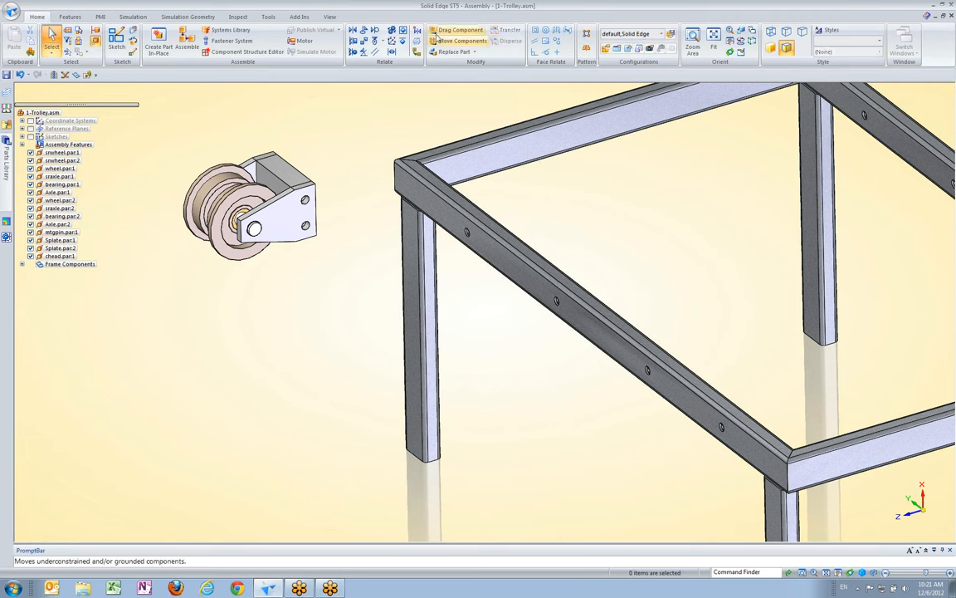
# Move the rigid wheel unit freely beside the frame with Drag Component
pyautogui.click(231, 221)
pyautogui.moveTo(232, 222); pyautogui.dragTo(264, 239)
pyautogui.moveTo(238, 296); pyautogui.dragTo(208, 269)
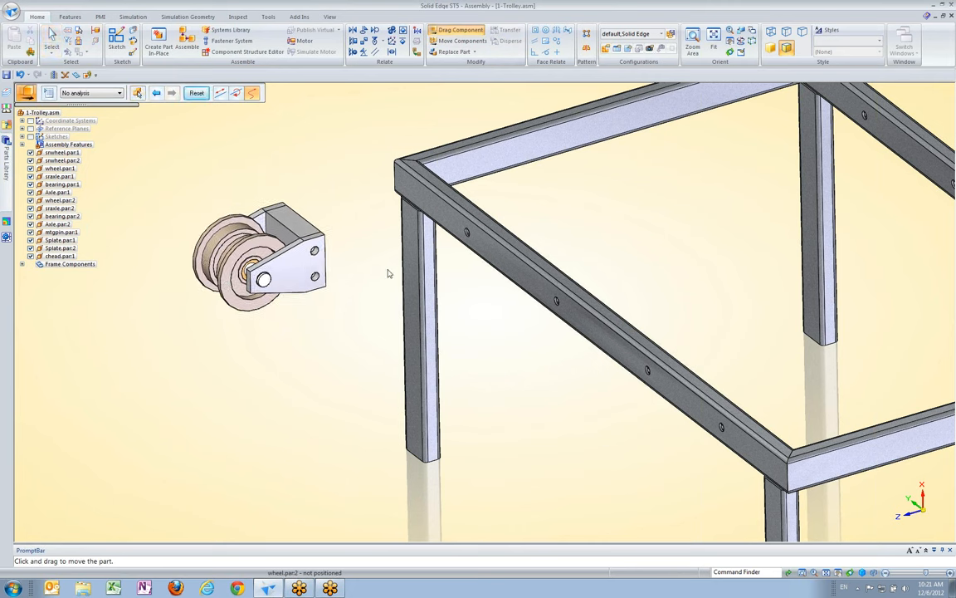
# Mate the back face of the wheel unit's bracket, chead.par:1, to the outer face of the frame's rail with a 0.000 in offset
pyautogui.moveTo(429, 289); pyautogui.dragTo(352, 47, button='middle')
pyautogui.click(353, 31)
pyautogui.moveTo(332, 200); pyautogui.dragTo(278, 210, button='middle')
pyautogui.click(219, 187)
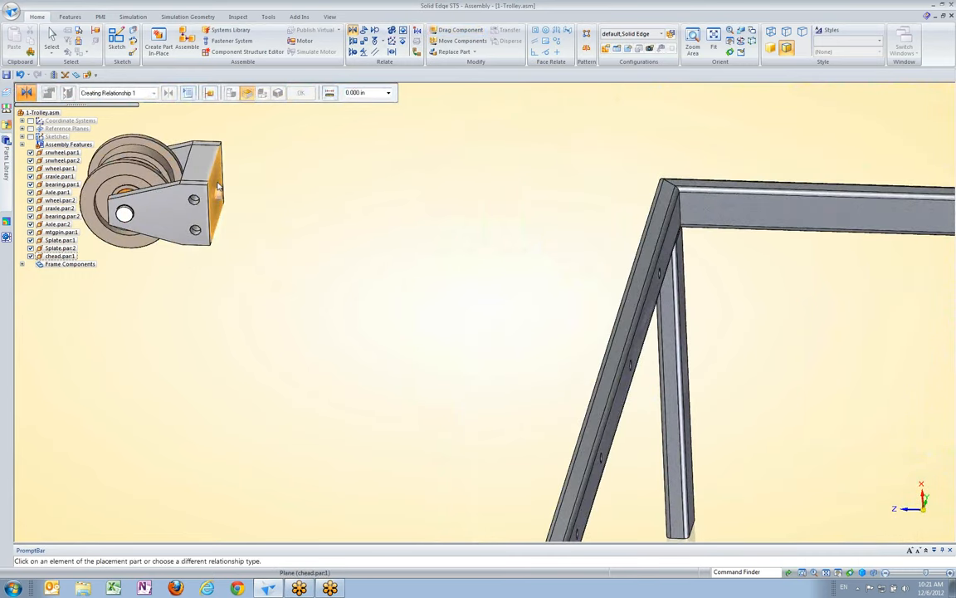
pyautogui.moveTo(326, 216); pyautogui.dragTo(432, 266, button='middle')
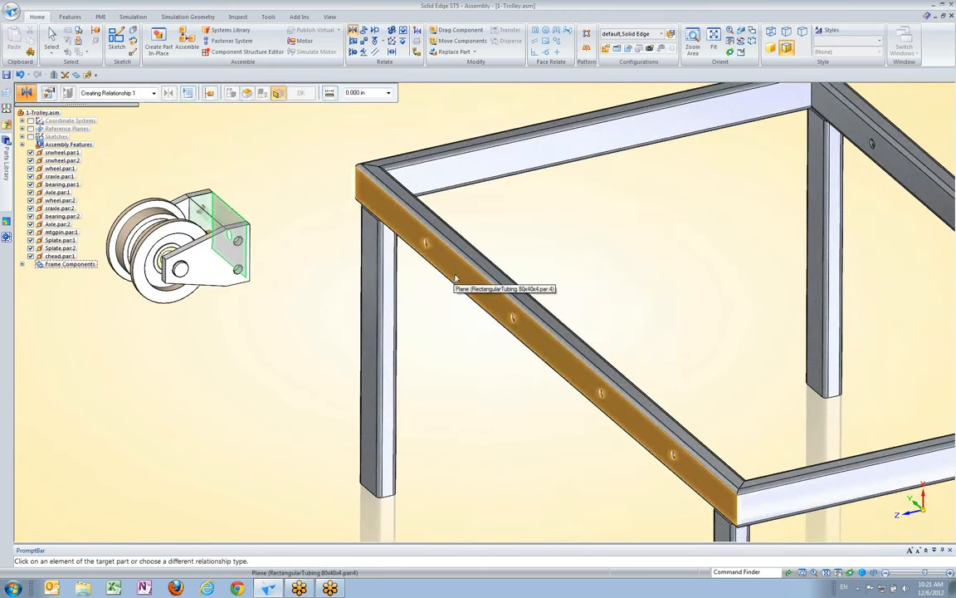
pyautogui.click(455, 279)
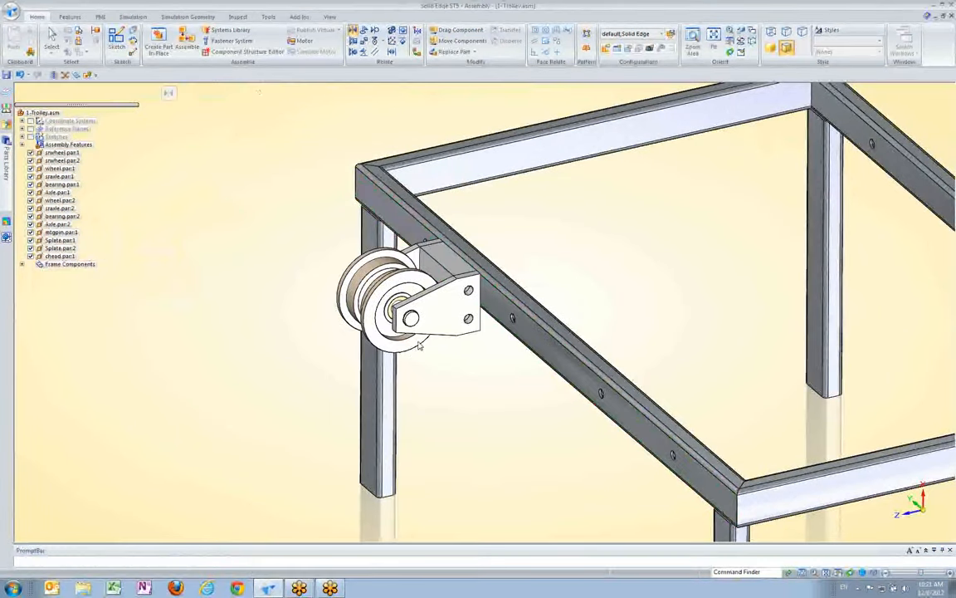
# Try to mate the upper face of the wheel bracket with the upper face of the frame rail
pyautogui.moveTo(508, 258); pyautogui.dragTo(476, 228, button='middle')
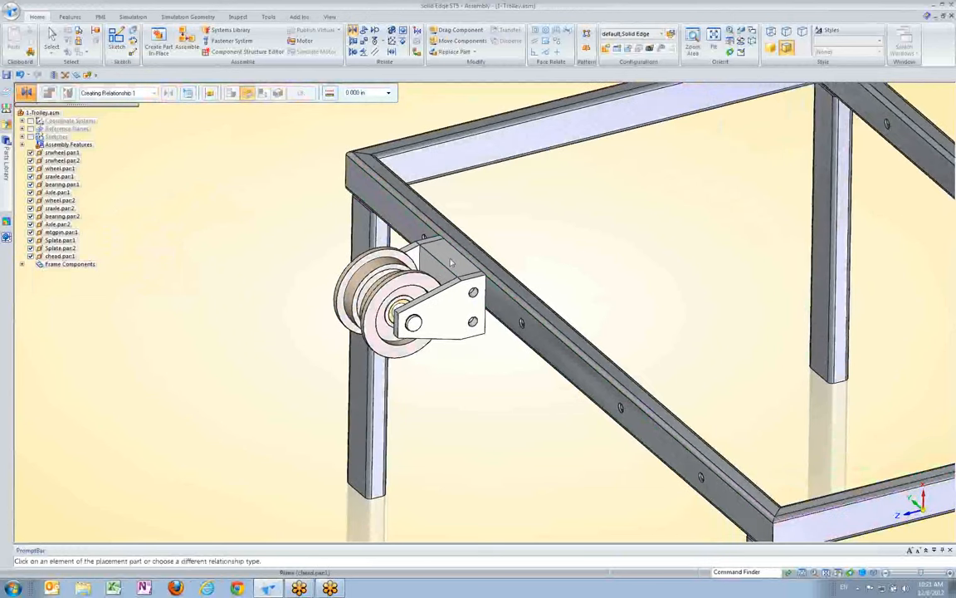
pyautogui.click(450, 263)
pyautogui.click(466, 240)
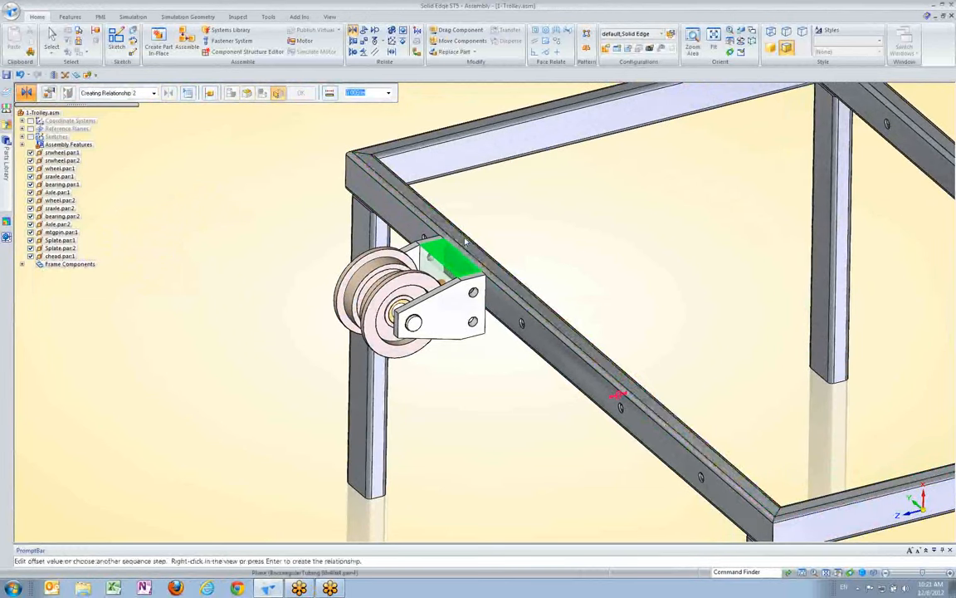
pyautogui.rightClick(649, 312)
pyautogui.moveTo(649, 312); pyautogui.dragTo(624, 307, button='middle')
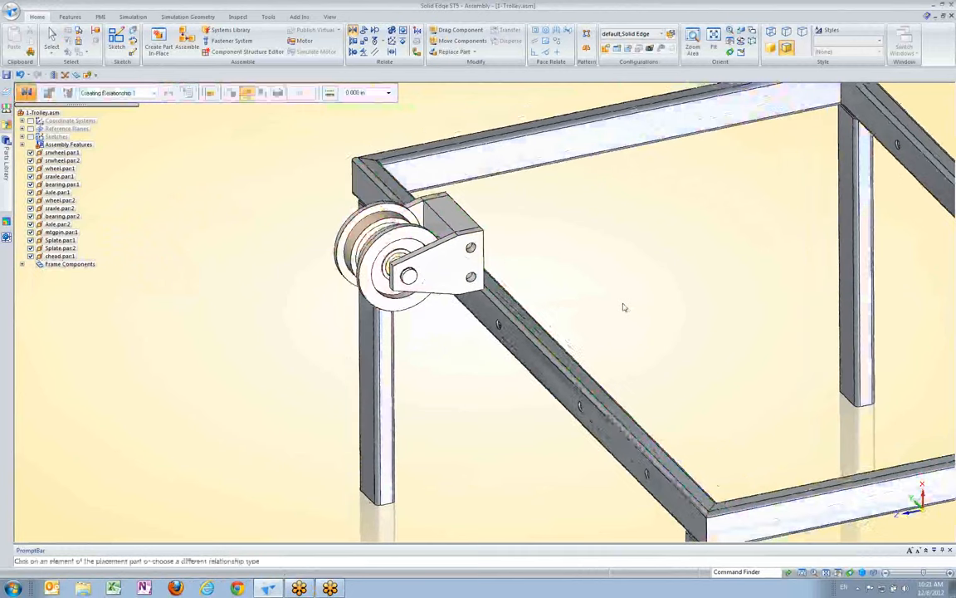
pyautogui.scroll(-2, 207, 261)
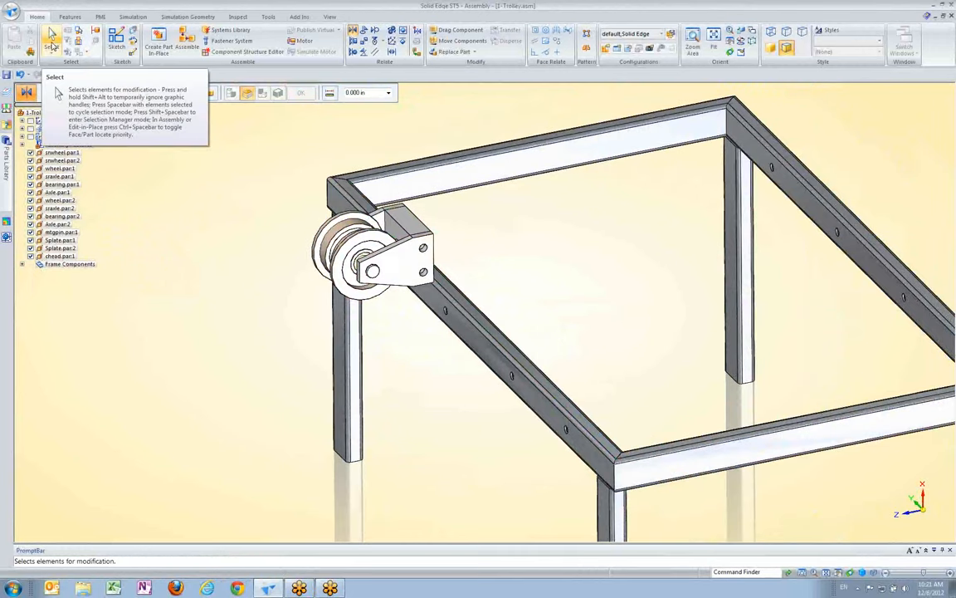
pyautogui.press('Escape')
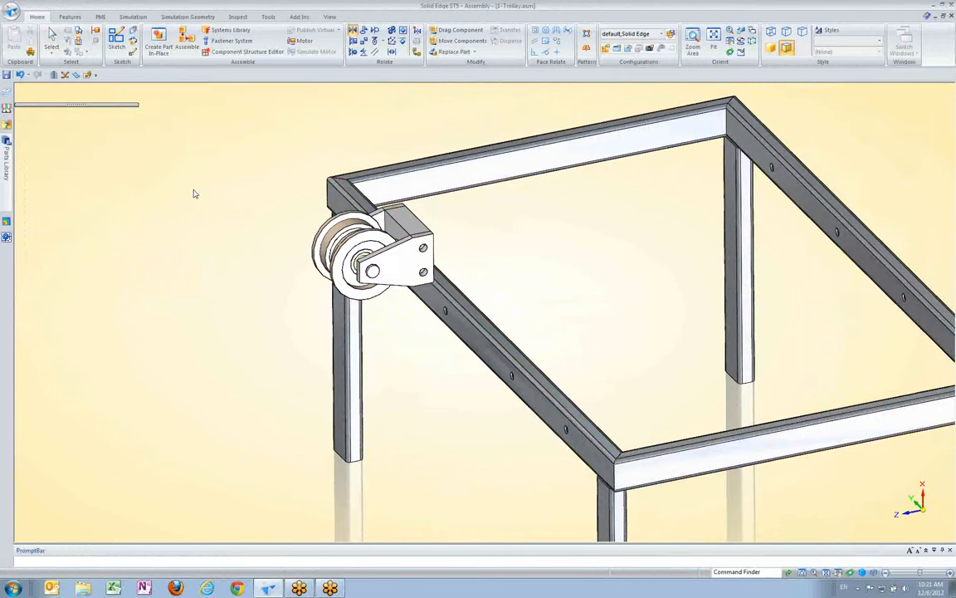
# Axially align the wheel unit's mounting pin with the rail hole nearest the frame corner
pyautogui.moveTo(425, 286); pyautogui.dragTo(393, 154, button='middle')
pyautogui.scroll(3, 451, 303)
pyautogui.click(353, 52)
pyautogui.moveTo(332, 287); pyautogui.dragTo(336, 308, button='middle')
pyautogui.click(336, 307)
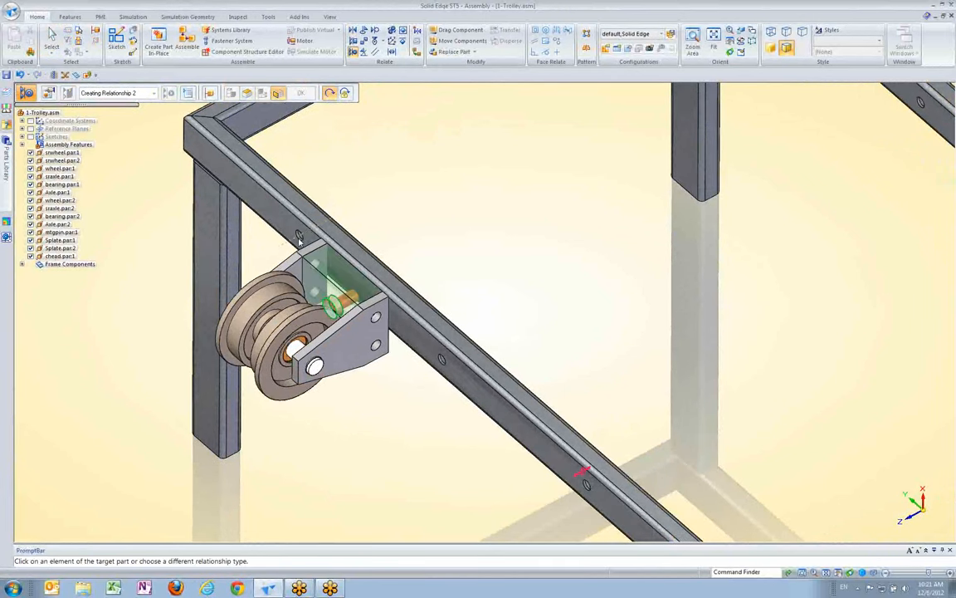
pyautogui.click(300, 238)
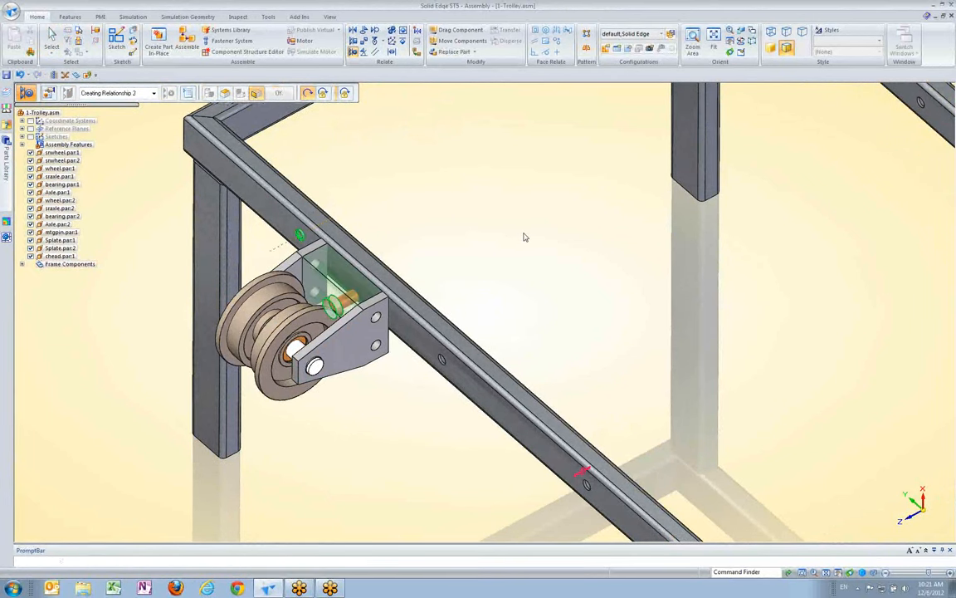
pyautogui.moveTo(375, 242); pyautogui.dragTo(387, 204, button='middle')
pyautogui.scroll(-2, 281, 271)
pyautogui.press('Escape')
pyautogui.scroll(-3, 448, 197)
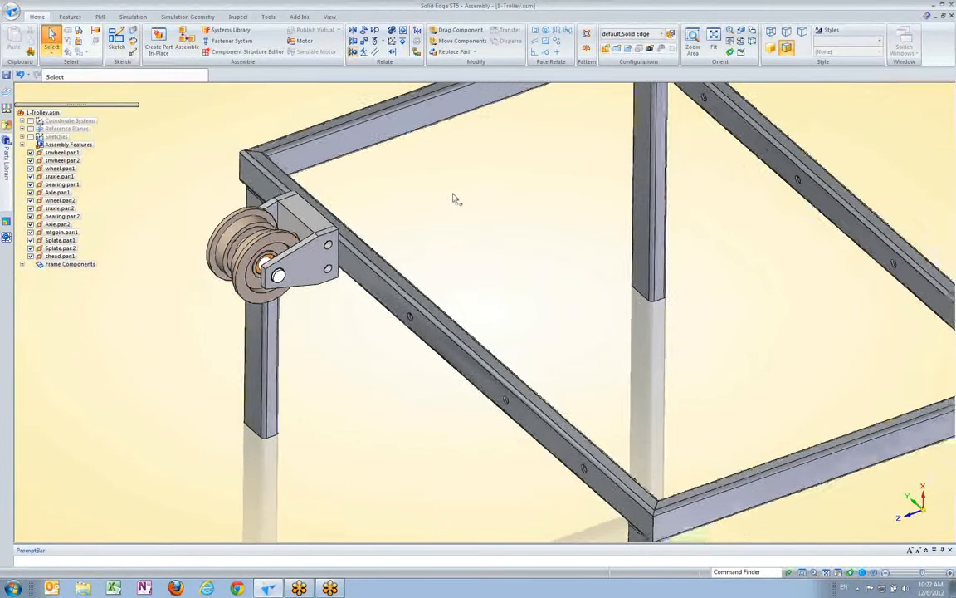
# Close 1-Trolley.asm without saving and open 1-HCyl00.asm from the 03-Path Relationship folder
pyautogui.click(951, 17)
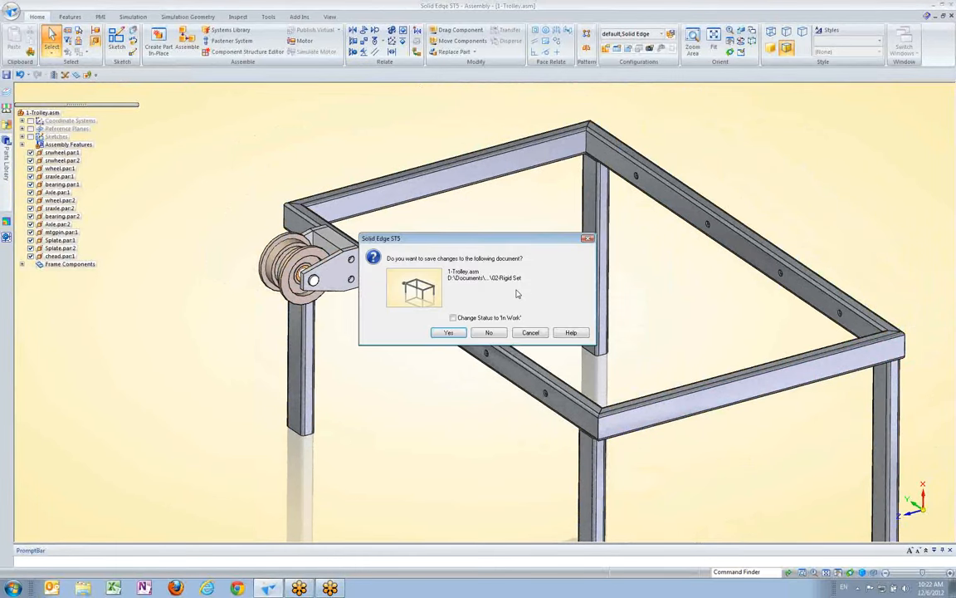
pyautogui.click(502, 332)
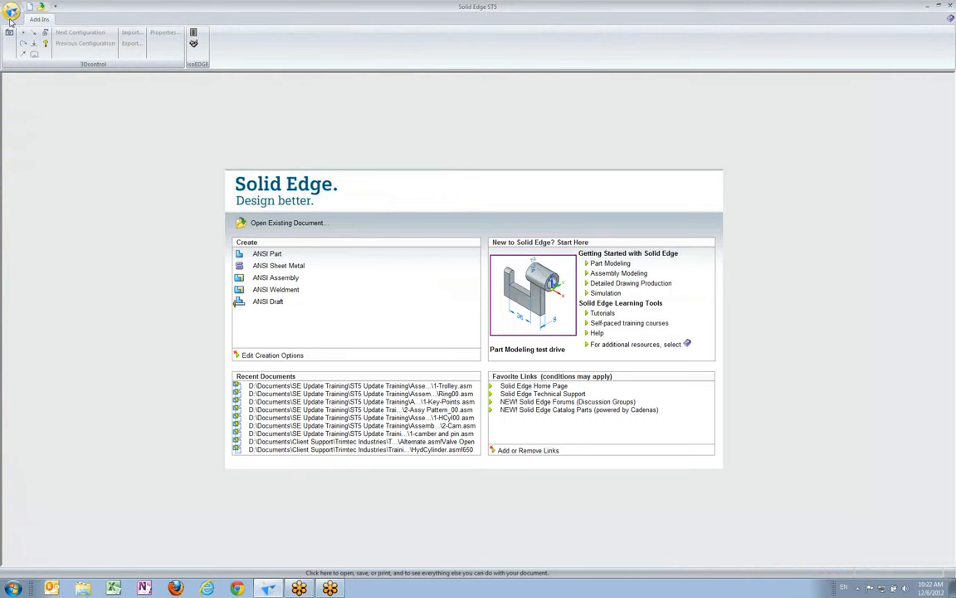
pyautogui.click(11, 10)
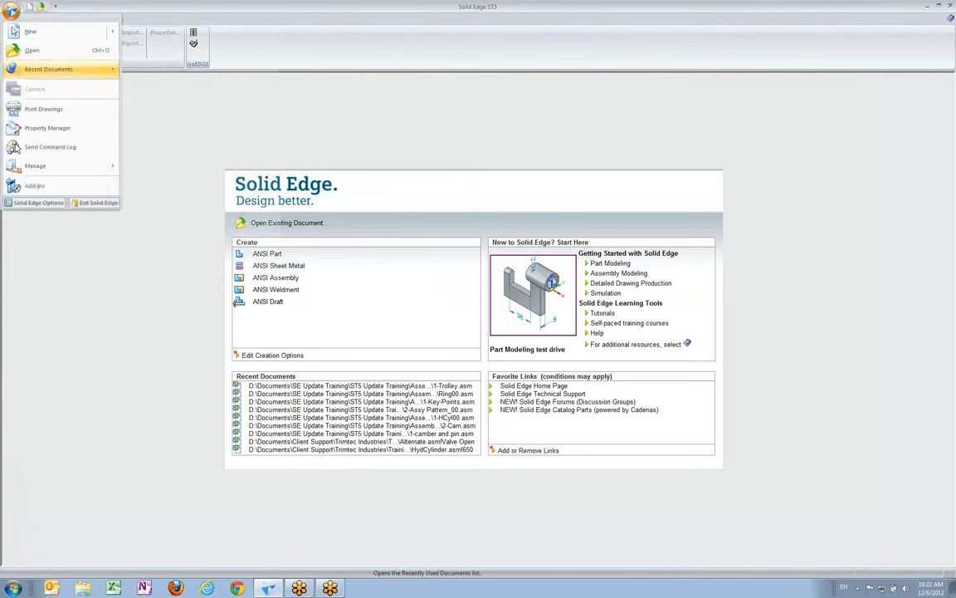
pyautogui.click(32, 51)
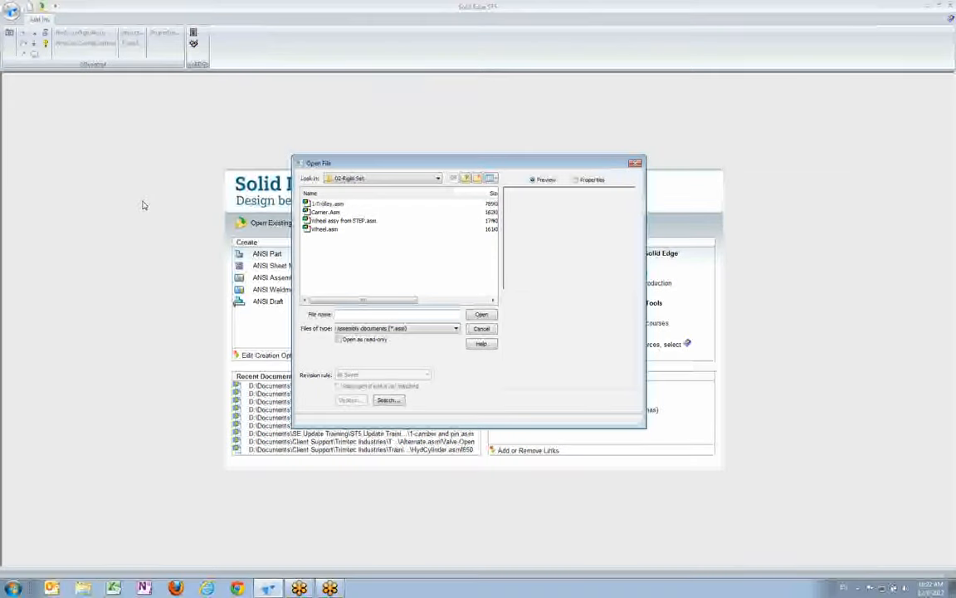
pyautogui.click(465, 179)
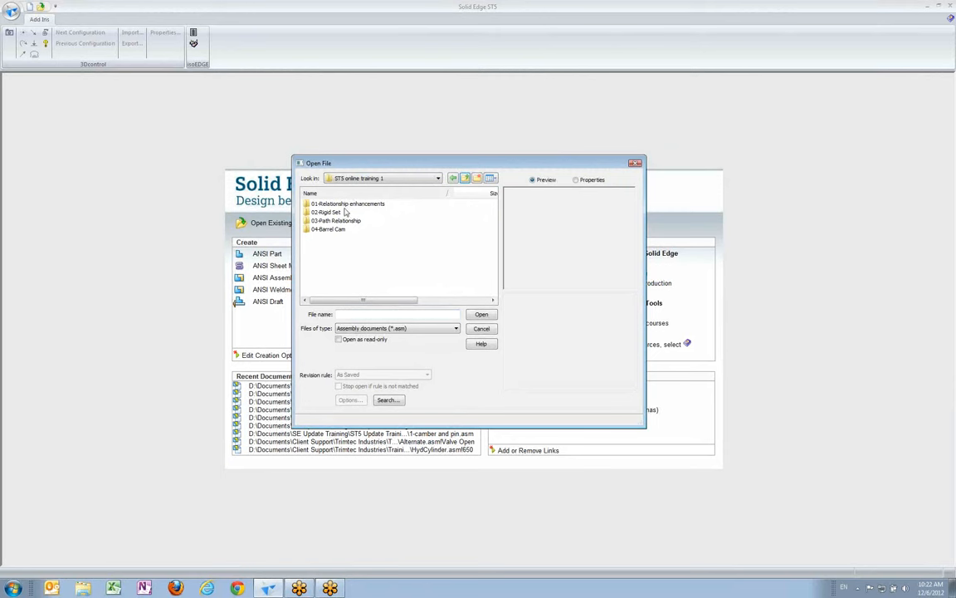
pyautogui.doubleClick(355, 224)
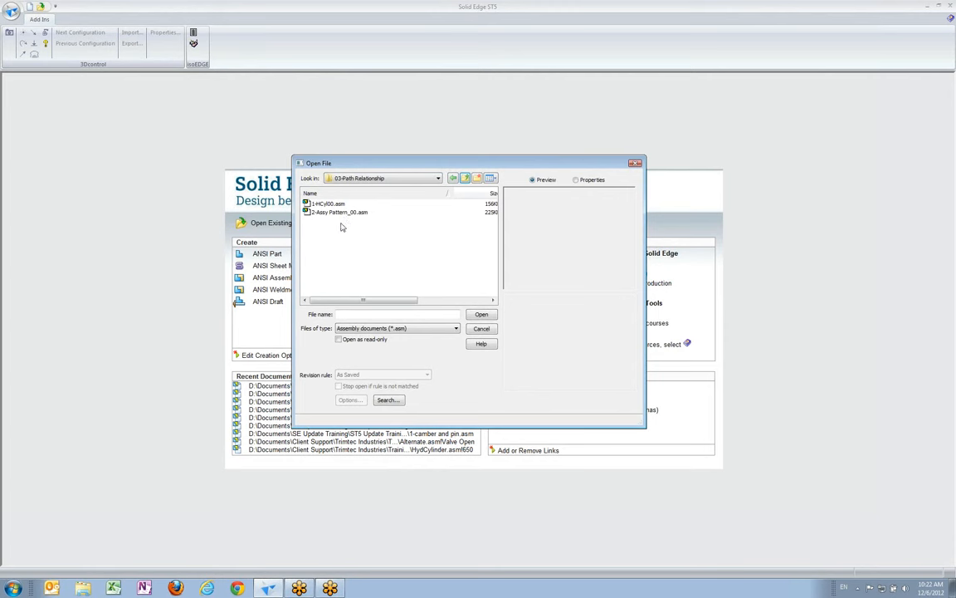
pyautogui.click(320, 204)
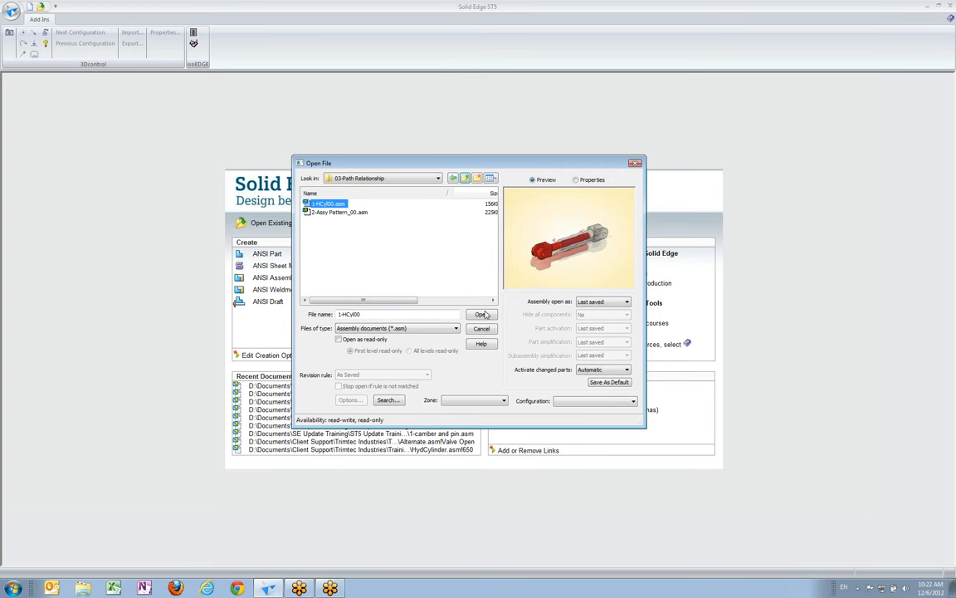
pyautogui.click(481, 315)
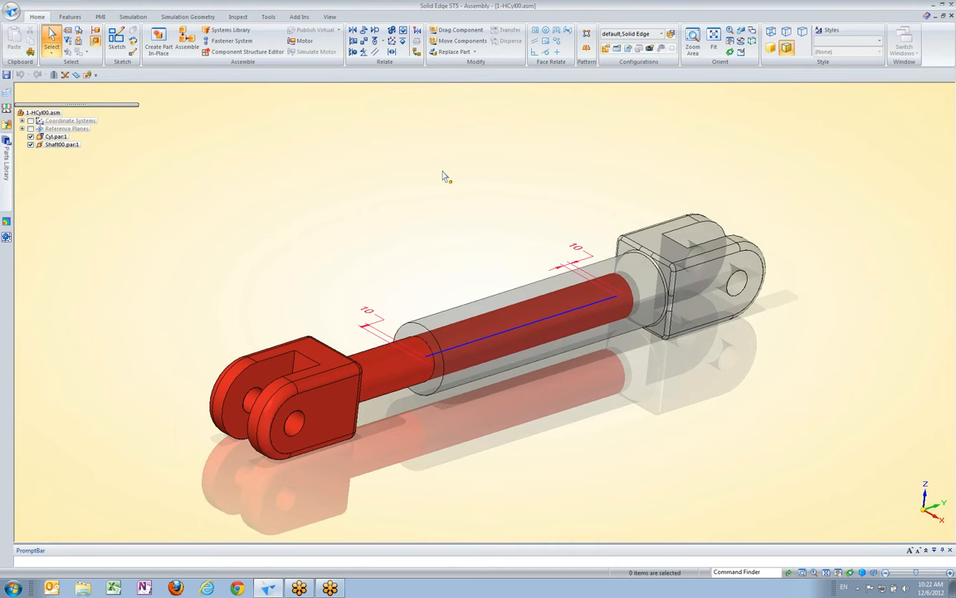
# Create a Path relationship with the center point of Shaft00.par:1's inner end as follower and the cylinder's blue sketch line as the Edge Chain path
pyautogui.moveTo(470, 250); pyautogui.dragTo(465, 274, button='middle')
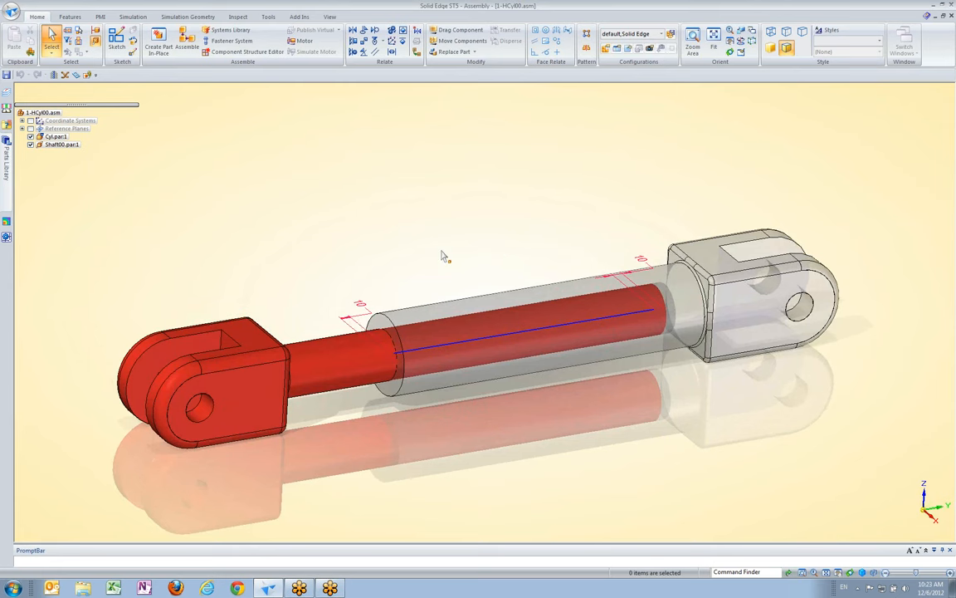
pyautogui.moveTo(402, 220); pyautogui.dragTo(506, 196, button='middle')
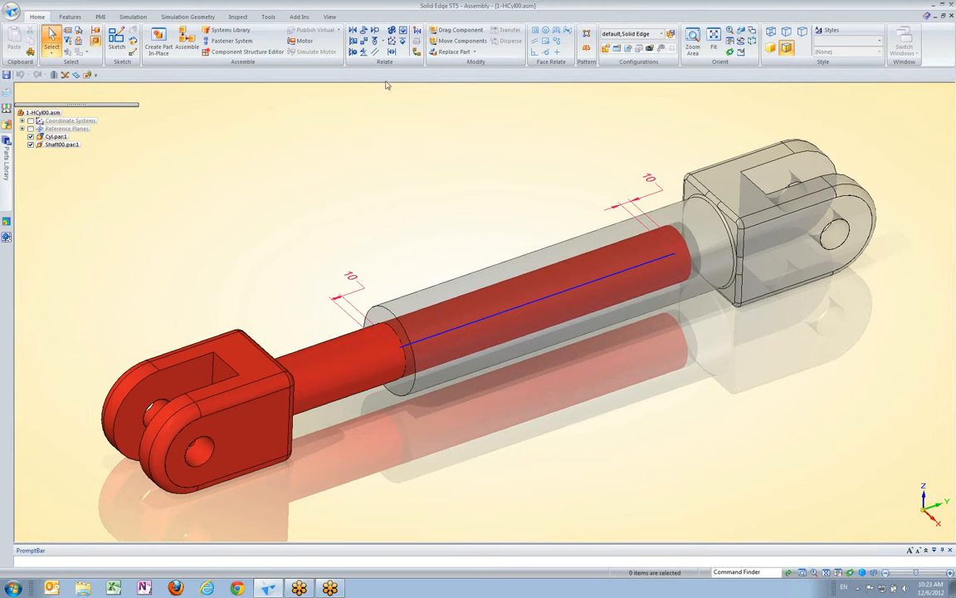
pyautogui.click(384, 43)
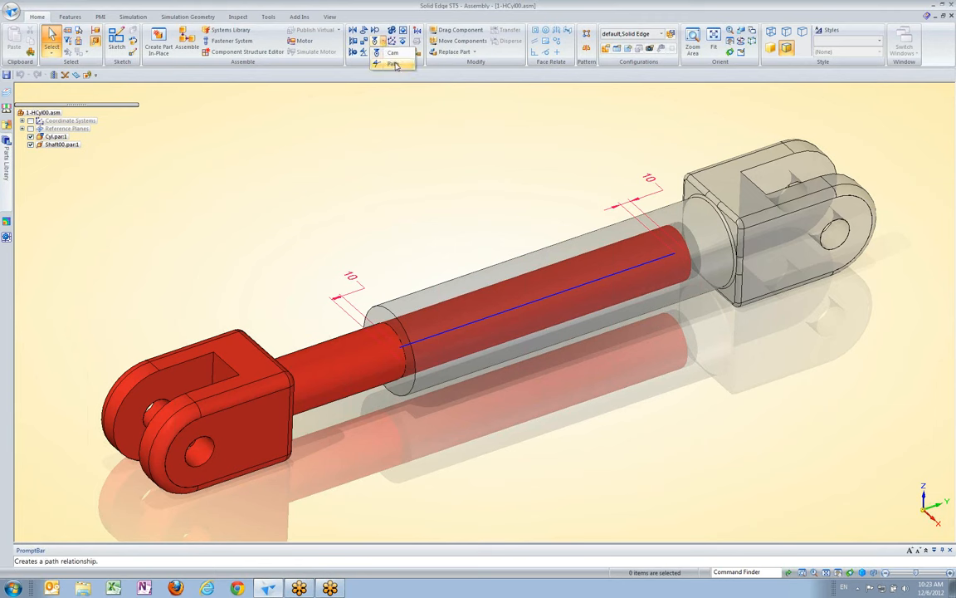
pyautogui.click(395, 66)
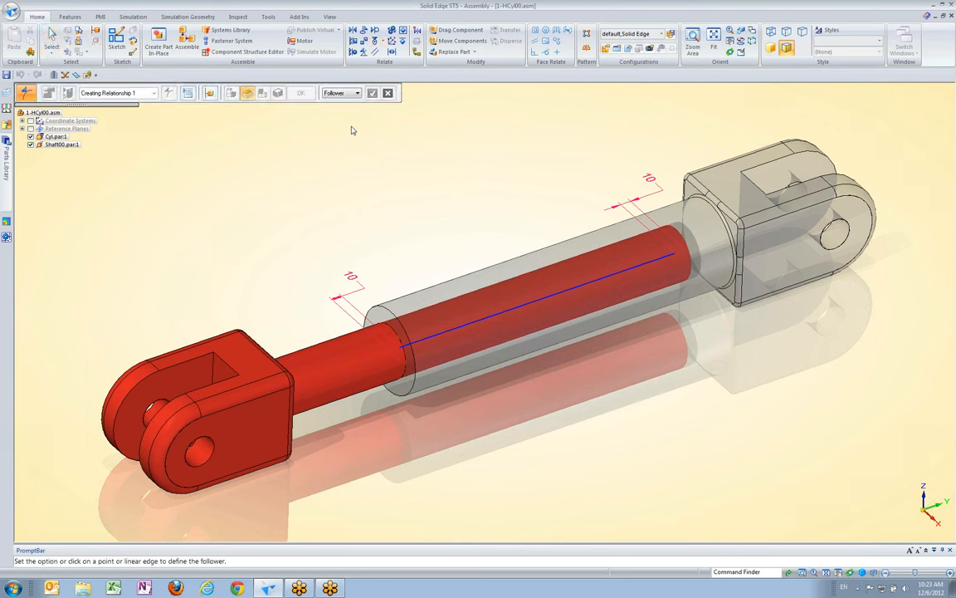
pyautogui.moveTo(511, 163); pyautogui.dragTo(699, 361, button='middle')
pyautogui.scroll(3, 699, 361)
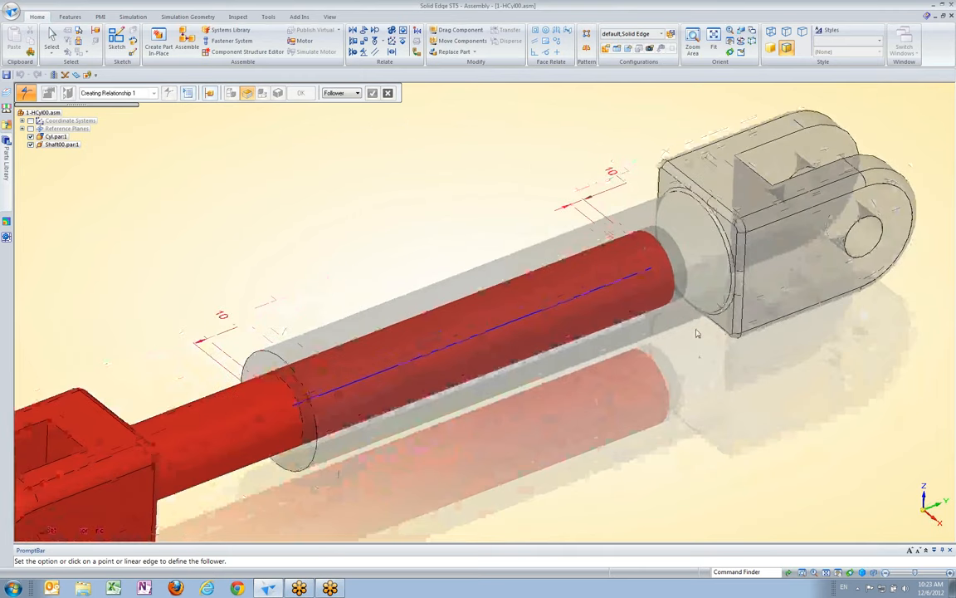
pyautogui.rightClick(674, 274)
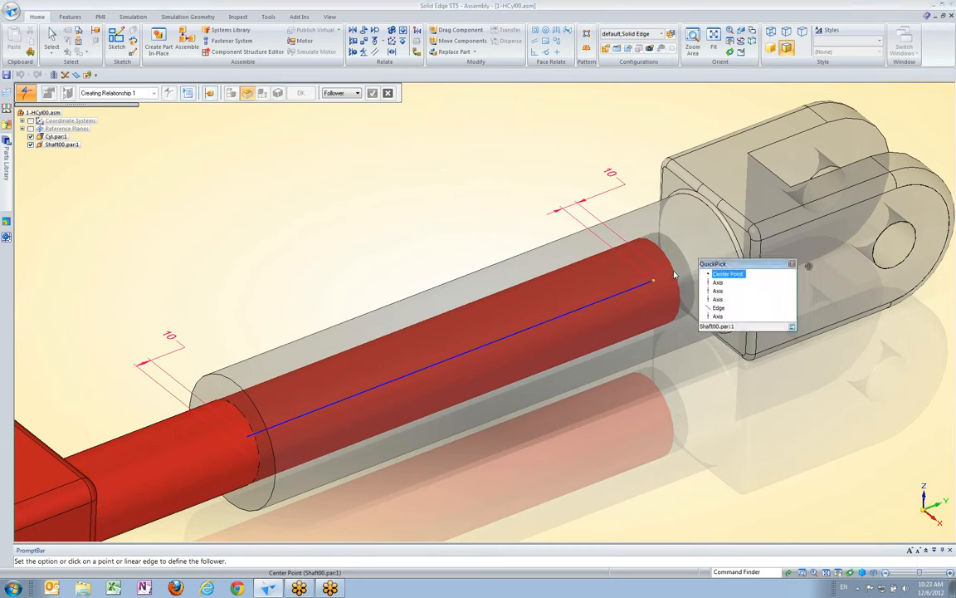
pyautogui.click(725, 274)
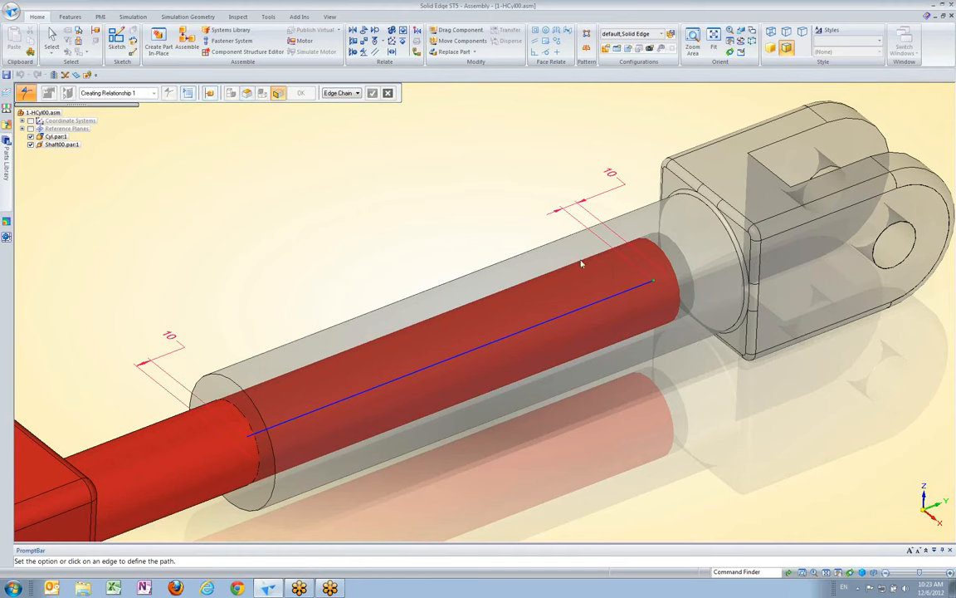
pyautogui.click(598, 305)
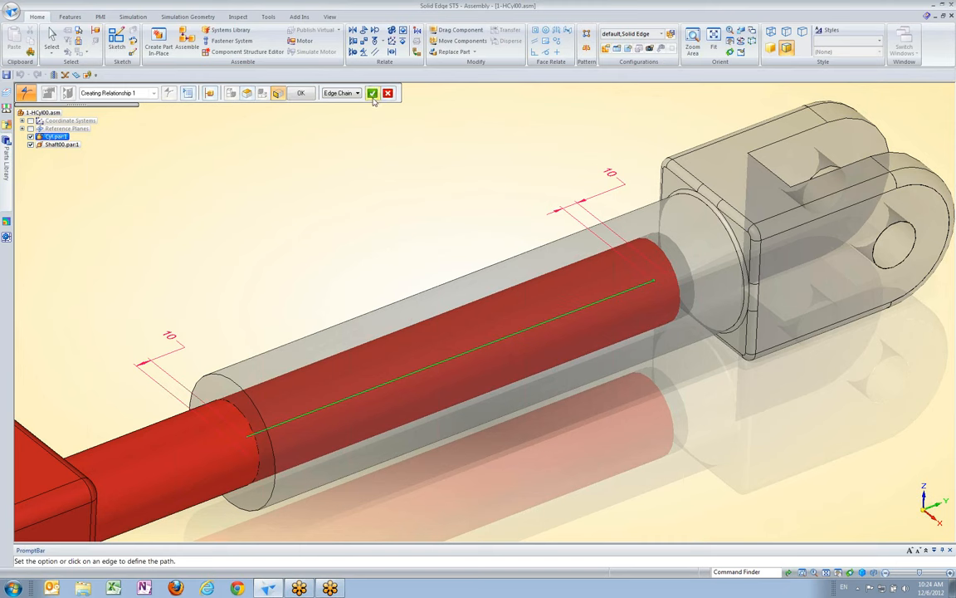
pyautogui.rightClick(403, 202)
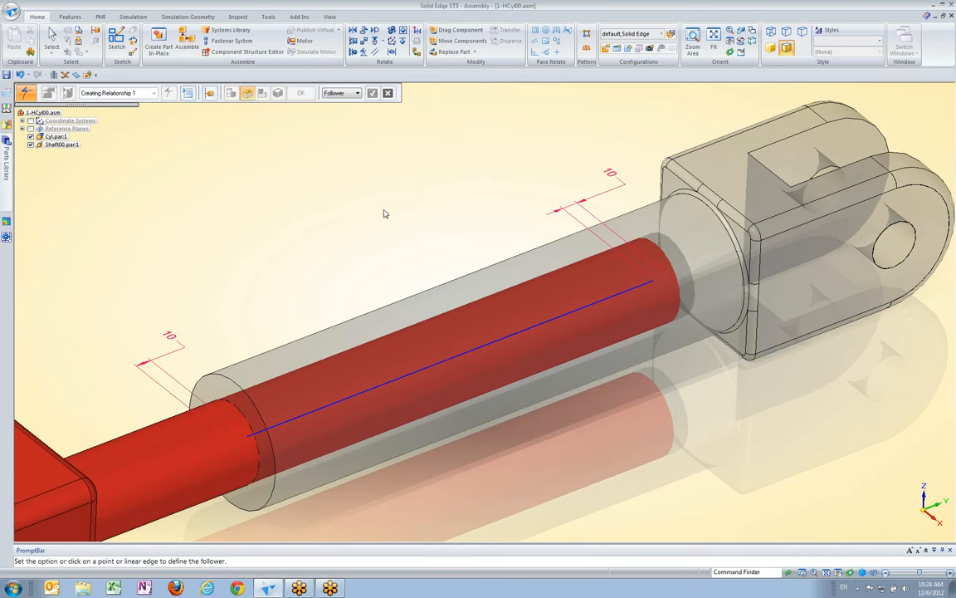
pyautogui.scroll(-5, 383, 215)
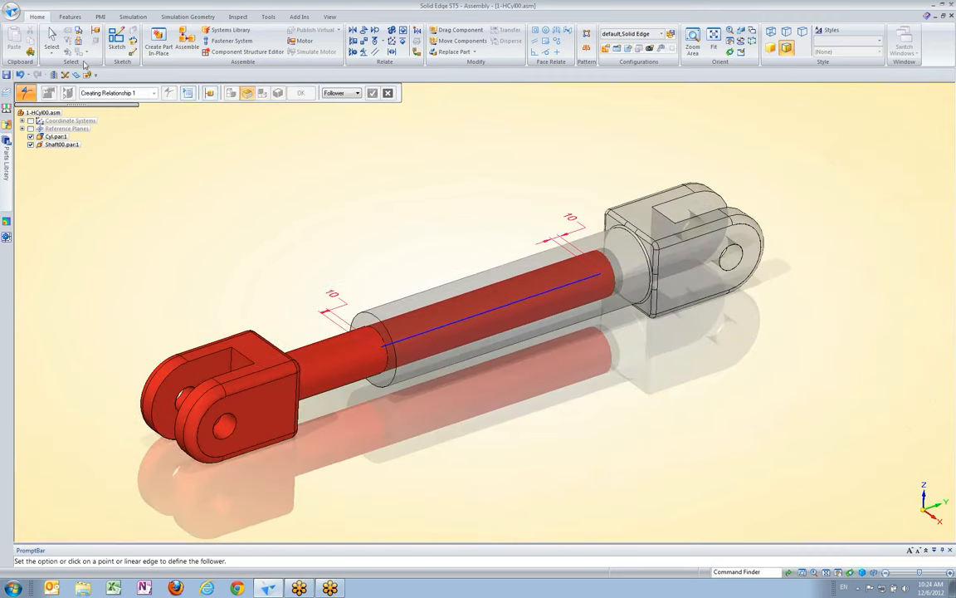
pyautogui.click(51, 38)
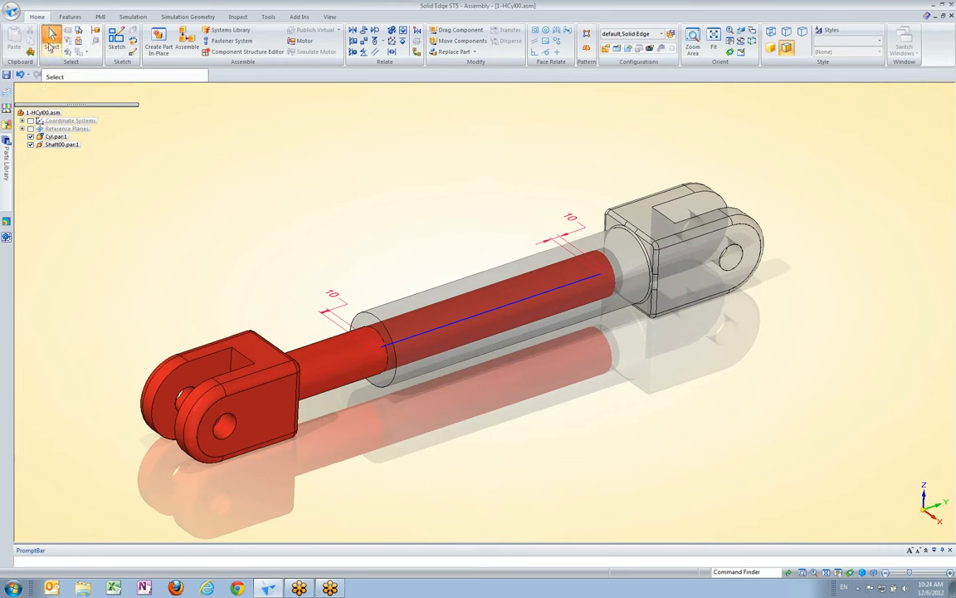
# Inspect the path relationship to Cyl.par:1 listed for Shaft00.par:1
pyautogui.click(59, 144)
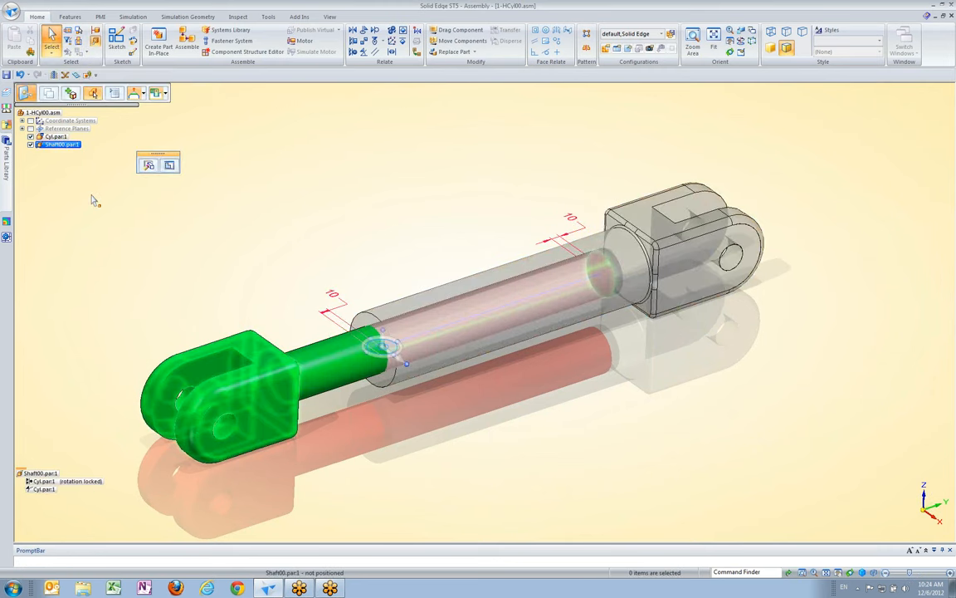
pyautogui.click(44, 489)
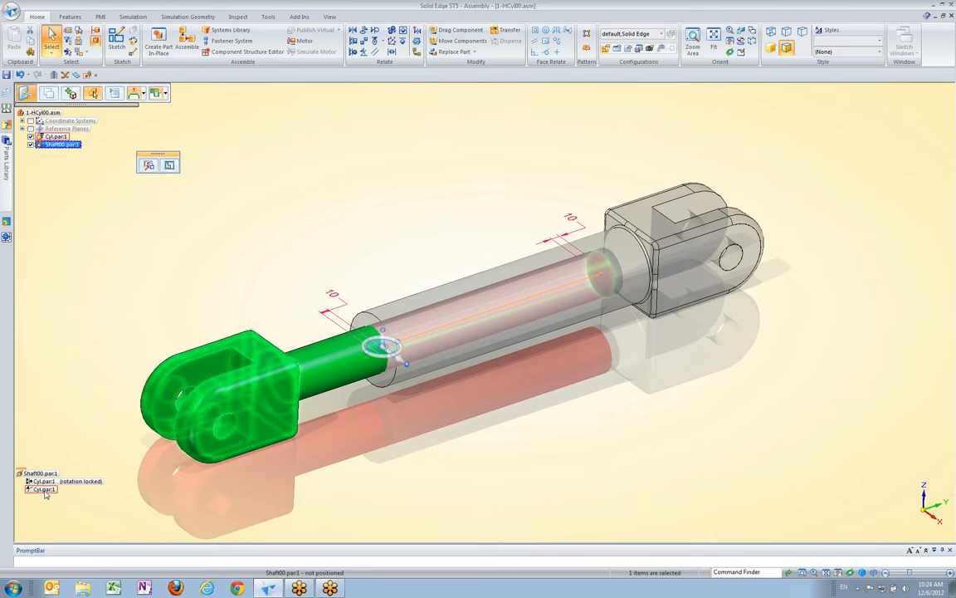
pyautogui.click(272, 217)
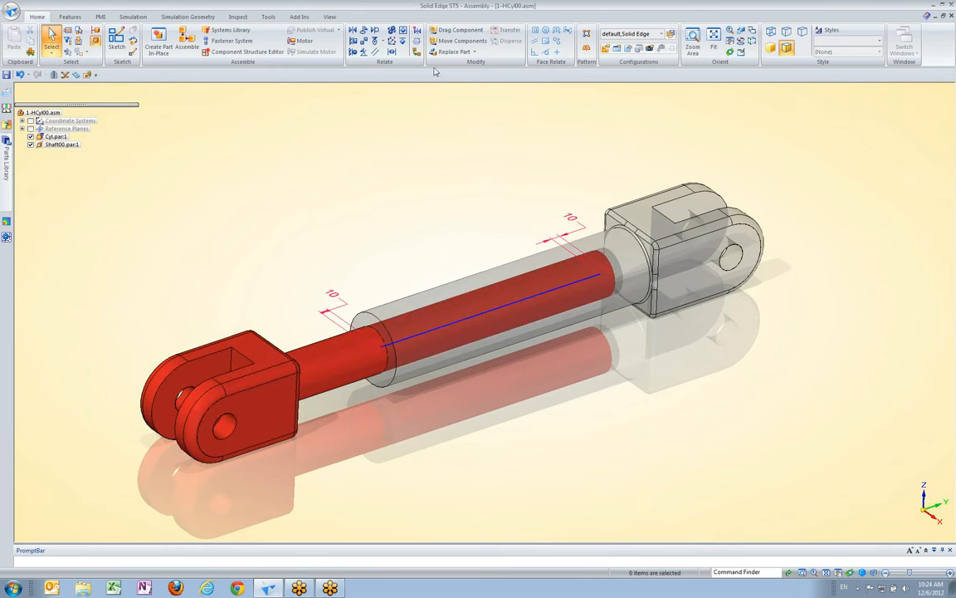
# Slide the red shaft along its path inside the cylinder with Drag Component, pulling it out to the cylinder's open end
pyautogui.click(458, 29)
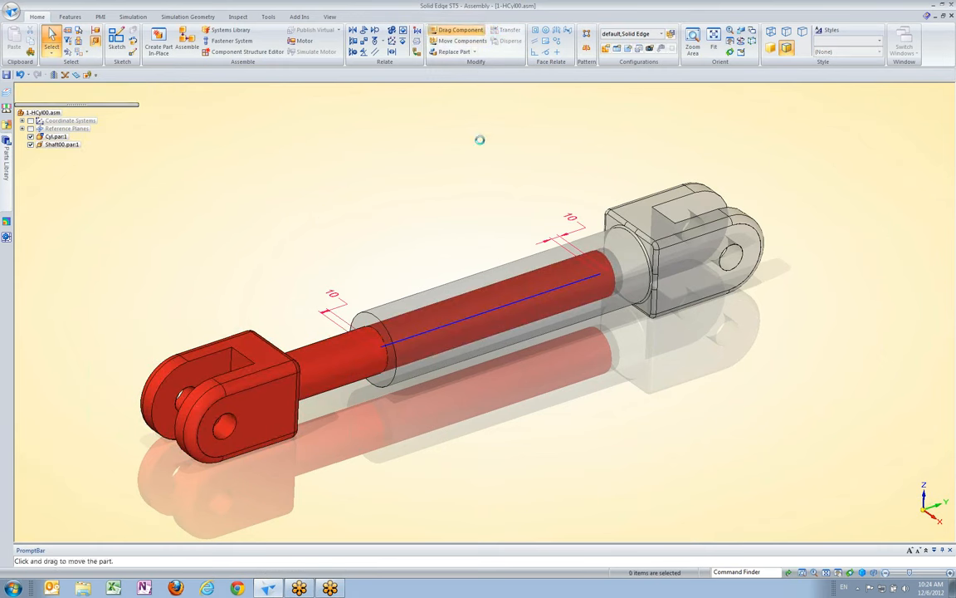
pyautogui.moveTo(292, 360); pyautogui.dragTo(176, 438)
pyautogui.moveTo(229, 421); pyautogui.dragTo(319, 393)
pyautogui.moveTo(328, 397); pyautogui.dragTo(273, 381, button='middle')
pyautogui.moveTo(273, 380); pyautogui.dragTo(37, 381)
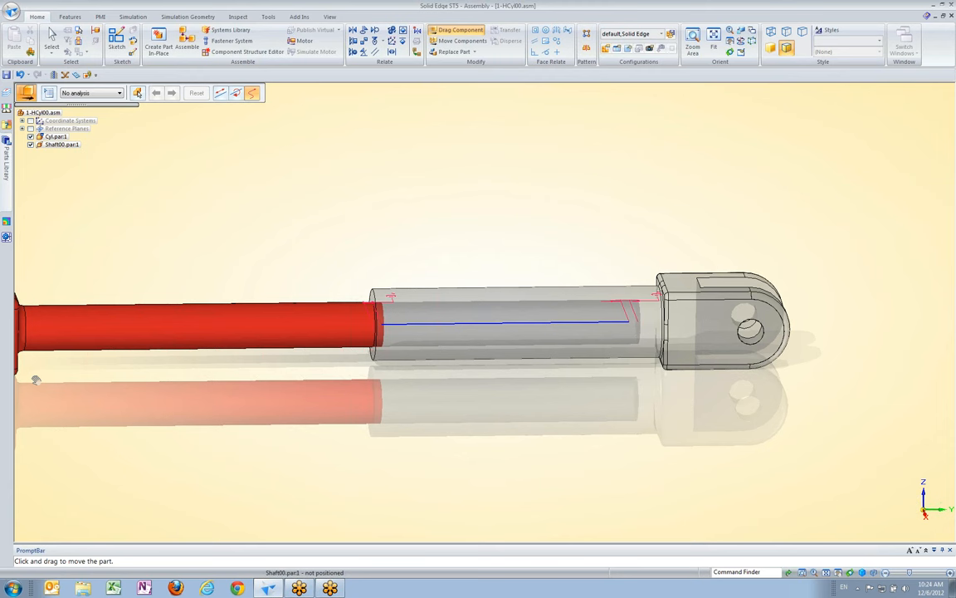
# Slide the red shaft along its path back into the cylinder to the closed end
pyautogui.moveTo(37, 388); pyautogui.dragTo(525, 404)
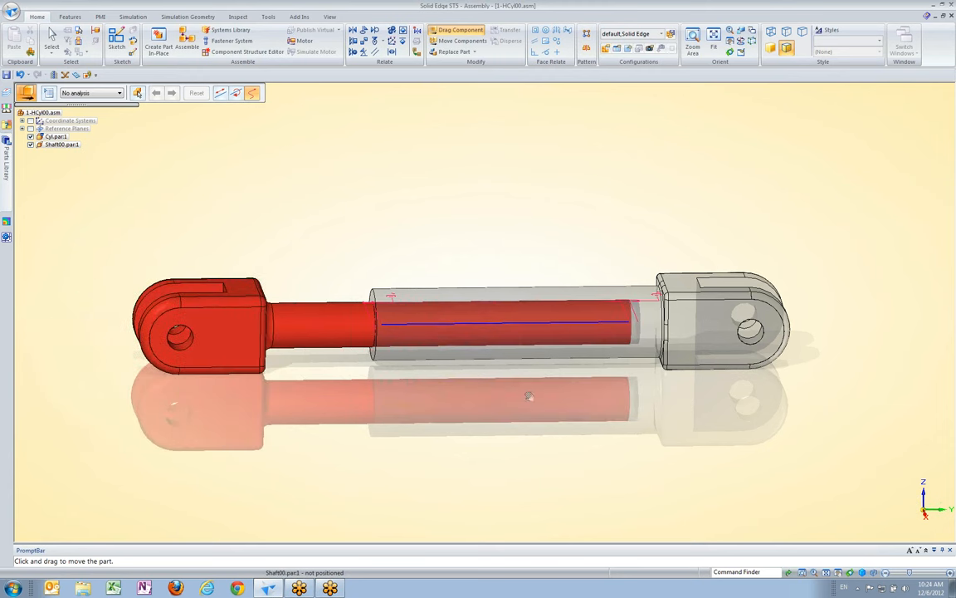
pyautogui.moveTo(340, 378); pyautogui.dragTo(417, 425)
pyautogui.moveTo(314, 192); pyautogui.dragTo(600, 224, button='middle')
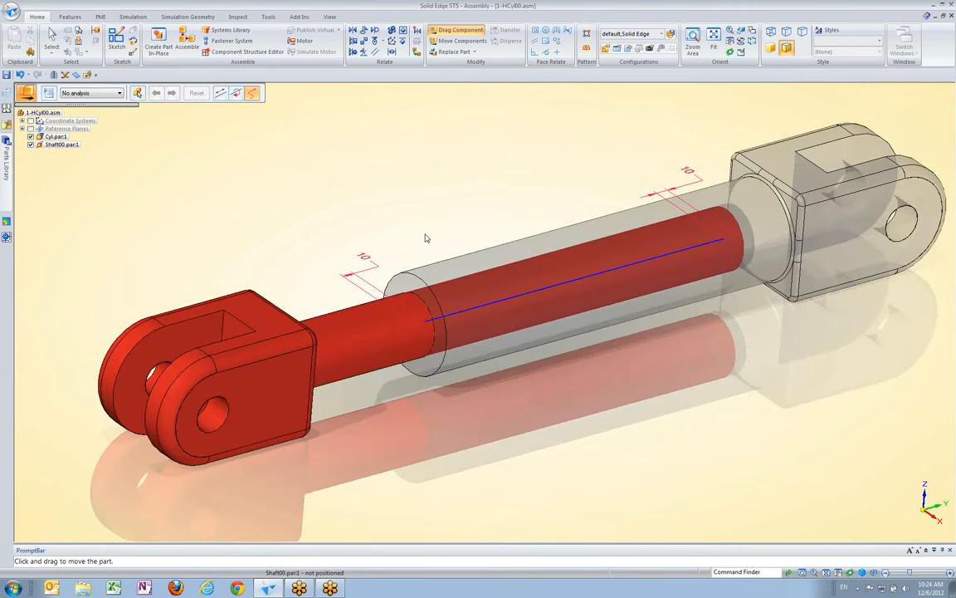
pyautogui.scroll(-5, 426, 237)
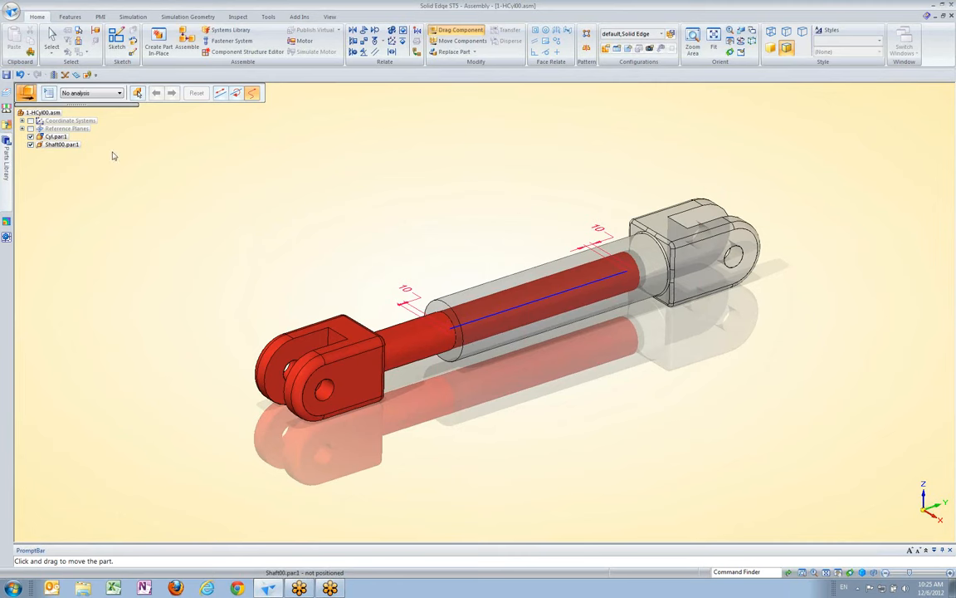
# Open the assembly 2-Assy Pattern_00.asm from the 03-Path Relationship folder
pyautogui.click(11, 12)
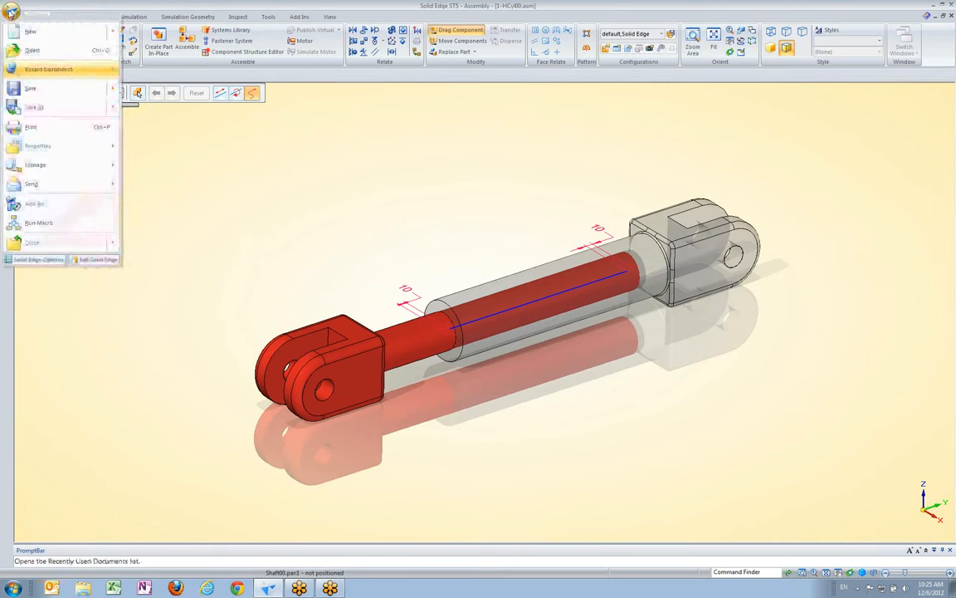
pyautogui.click(32, 51)
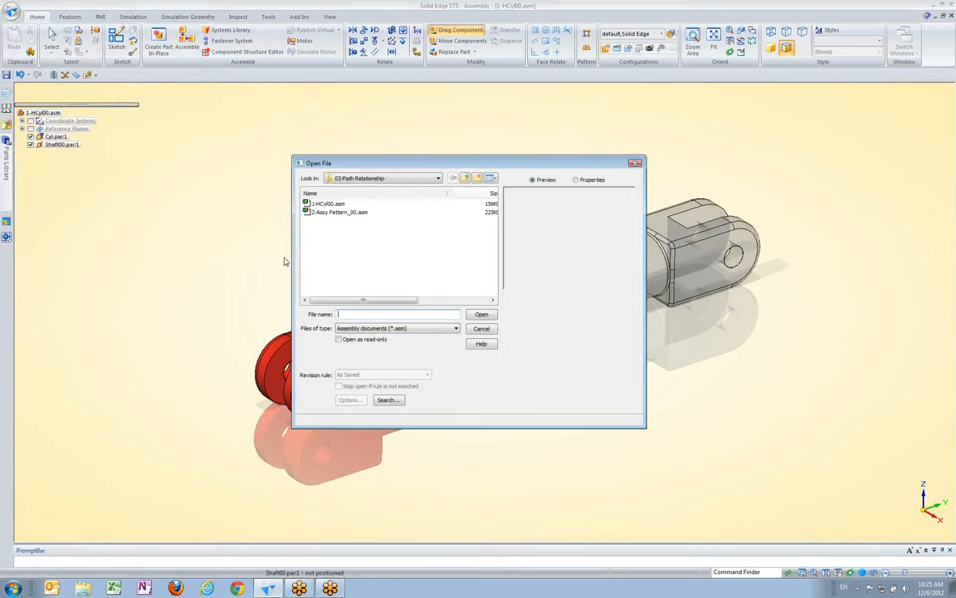
pyautogui.click(341, 212)
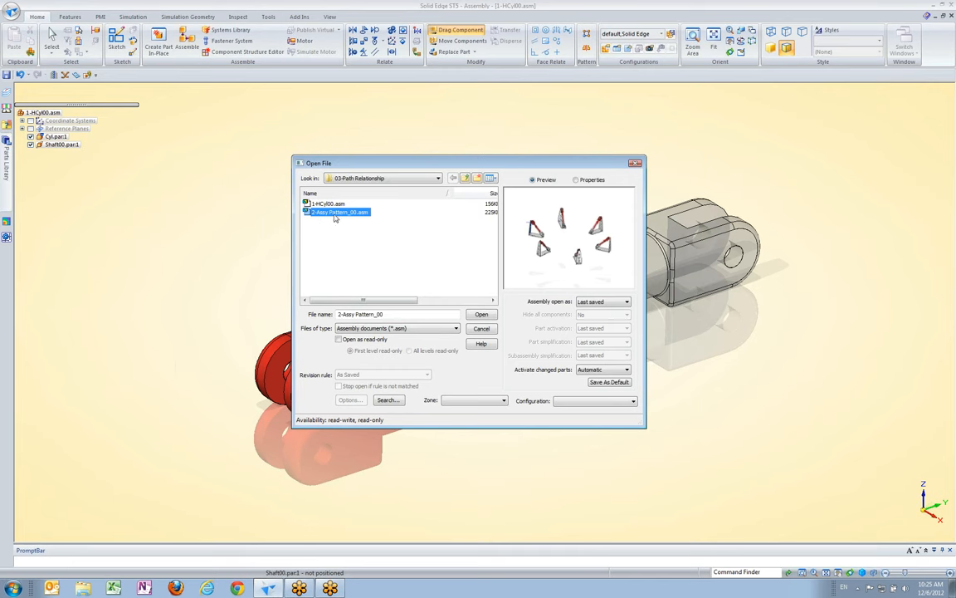
pyautogui.click(482, 315)
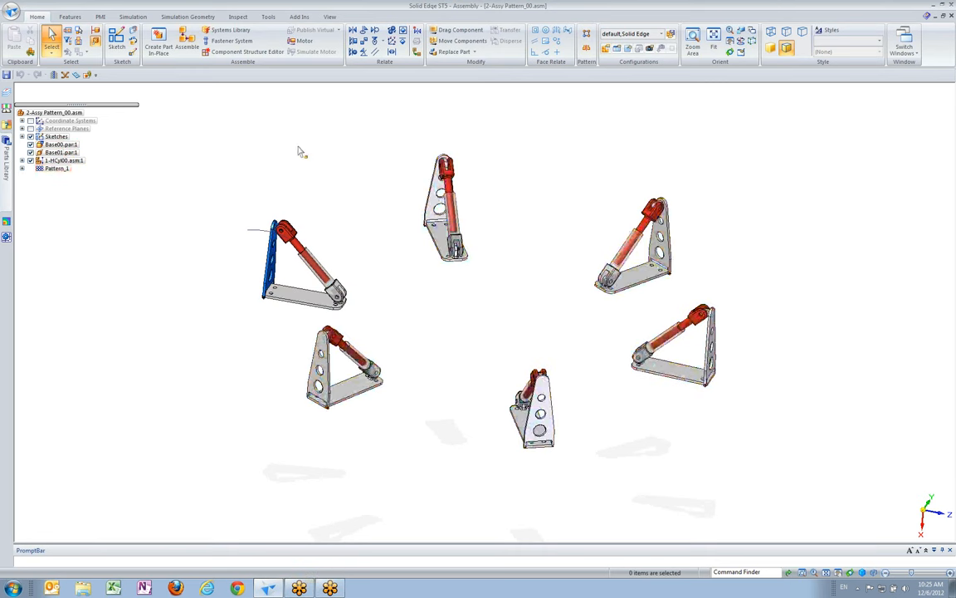
# Examine the unit with the blue bracket, its sketch arc, and the Simplified/Adjustable options of subassembly 1-HCyl00.asm:1
pyautogui.scroll(6, 350, 173)
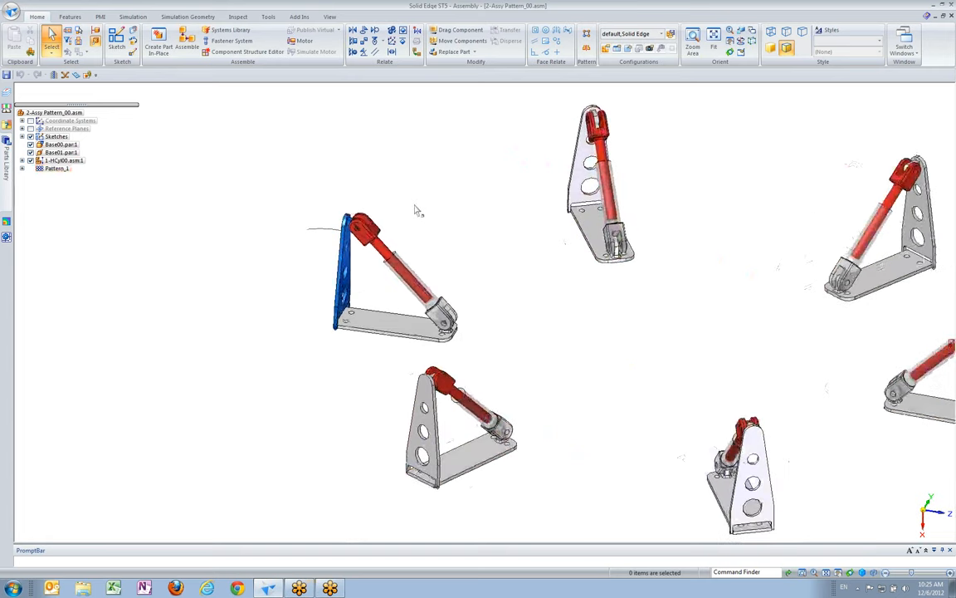
pyautogui.scroll(4, 449, 274)
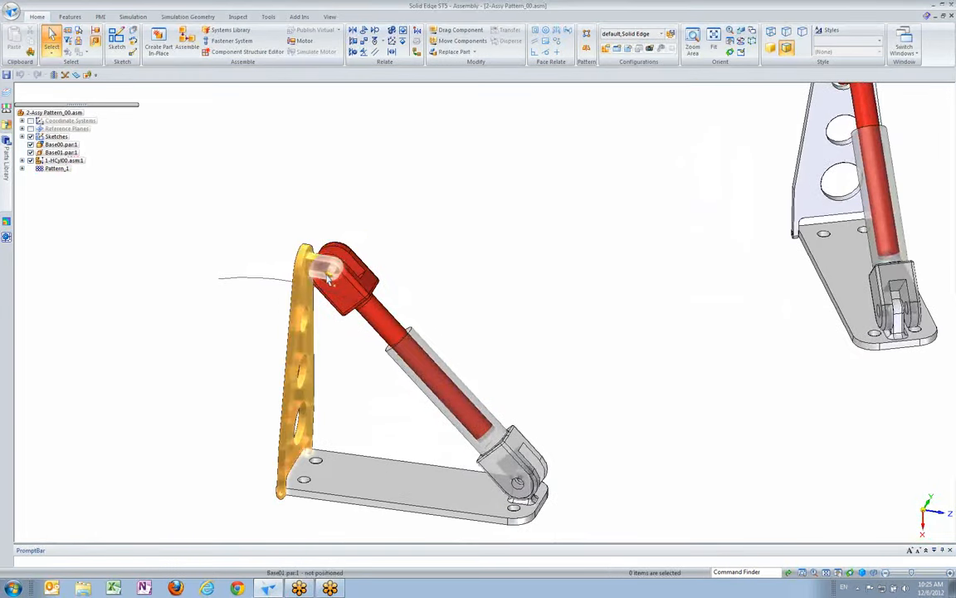
pyautogui.moveTo(333, 282); pyautogui.dragTo(442, 253, button='middle')
pyautogui.scroll(3, 441, 253)
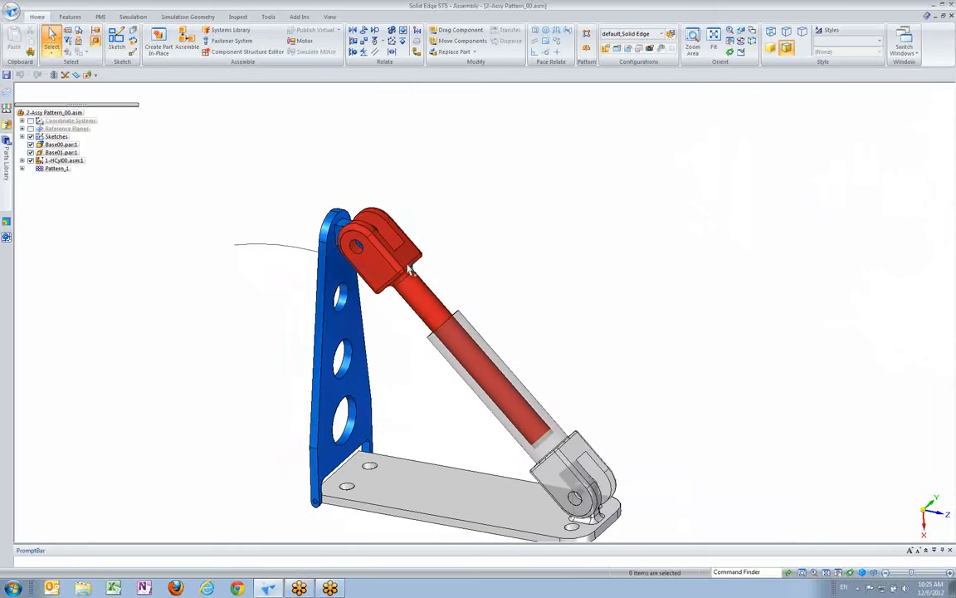
pyautogui.moveTo(370, 241)
pyautogui.mouseDown(button='middle')
pyautogui.moveTo(305, 302)
pyautogui.moveTo(291, 274)
pyautogui.mouseUp(button='middle')
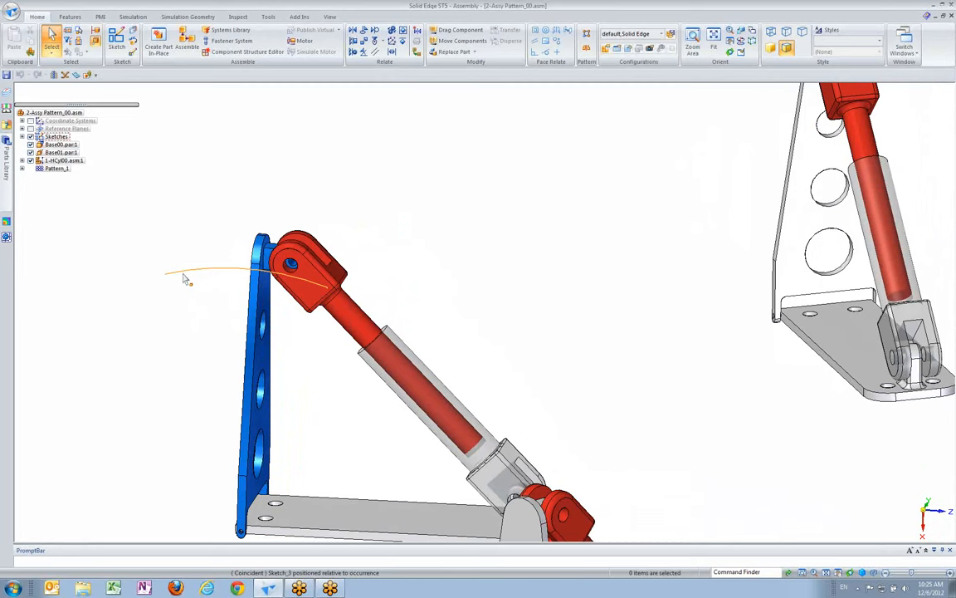
pyautogui.moveTo(390, 245); pyautogui.dragTo(395, 243, button='middle')
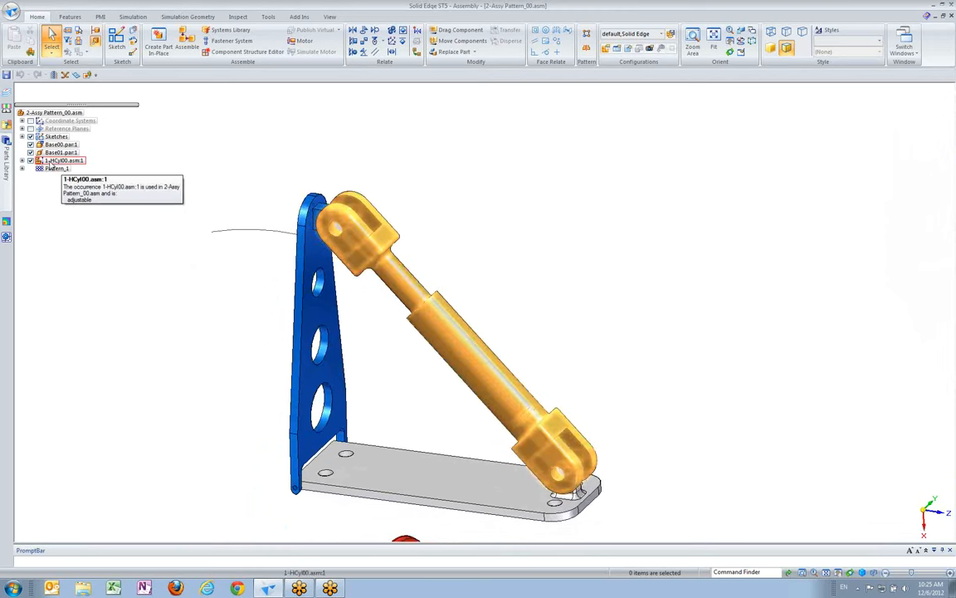
pyautogui.click(51, 161)
pyautogui.rightClick(51, 162)
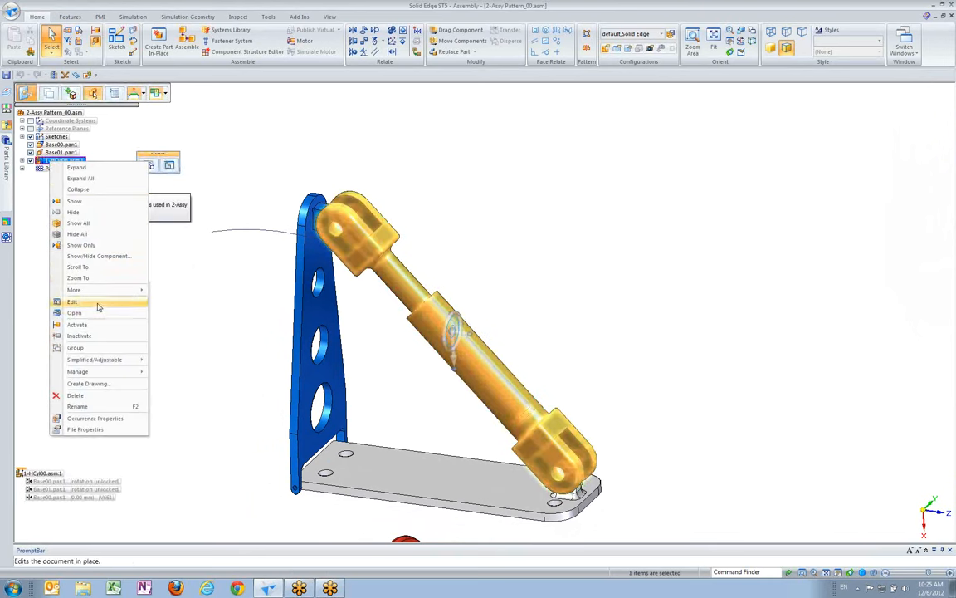
pyautogui.moveTo(124, 359)
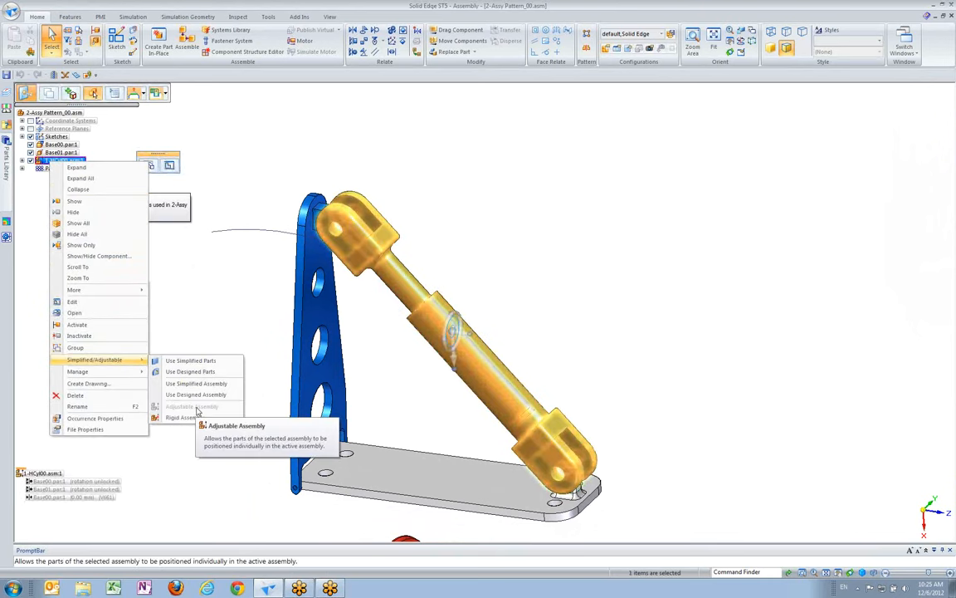
pyautogui.click(259, 308)
pyautogui.click(258, 308)
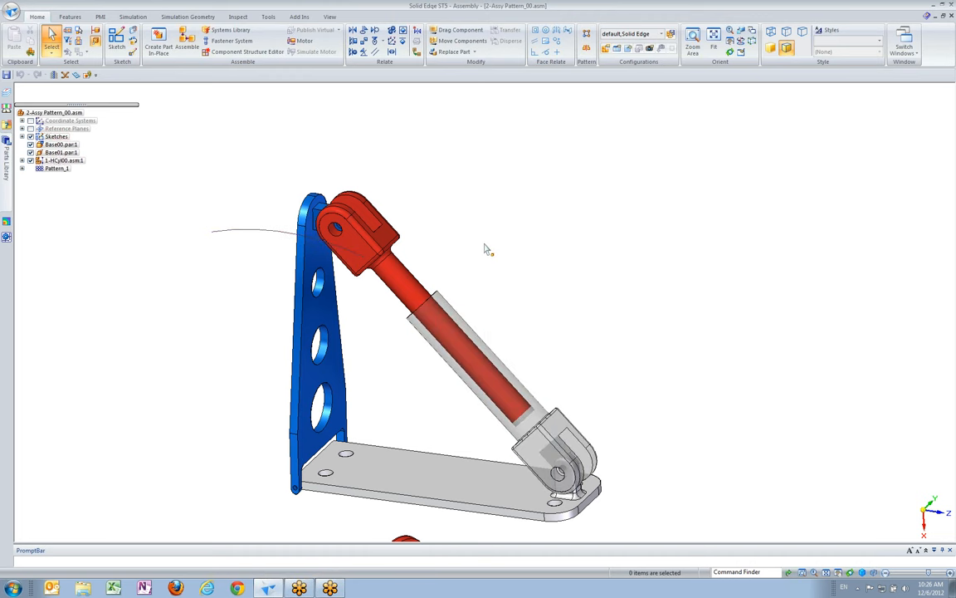
pyautogui.click(382, 40)
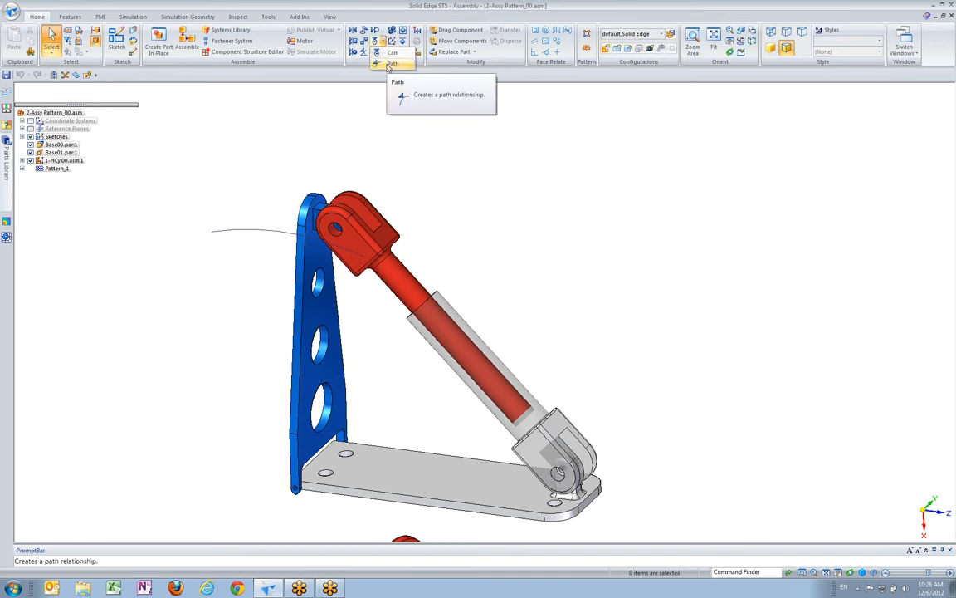
pyautogui.click(344, 117)
pyautogui.moveTo(388, 157); pyautogui.dragTo(571, 211, button='middle')
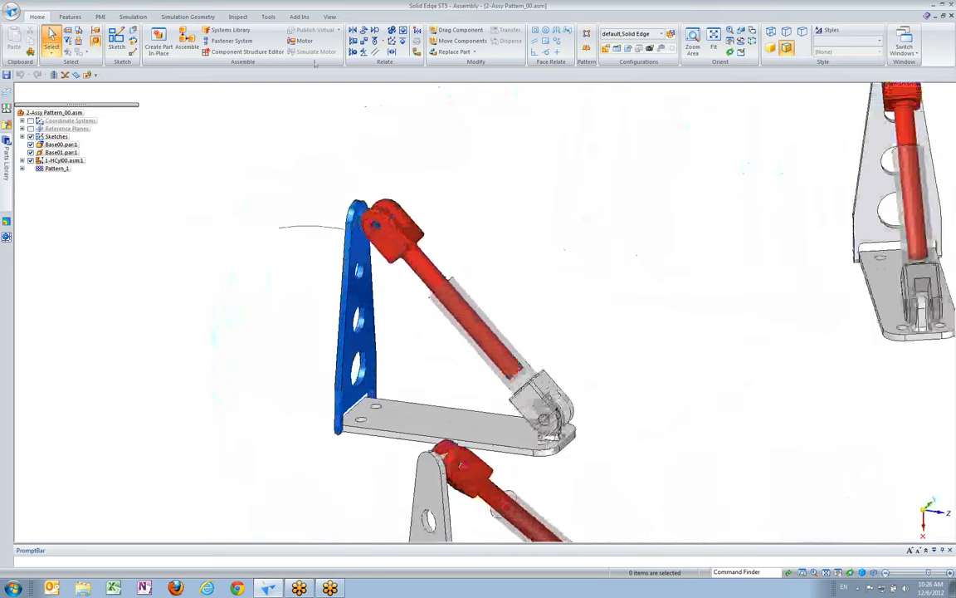
# Set a new view rotation point on the edge of the blue bracket's pin with the 3Dcontrol add-in
pyautogui.click(300, 18)
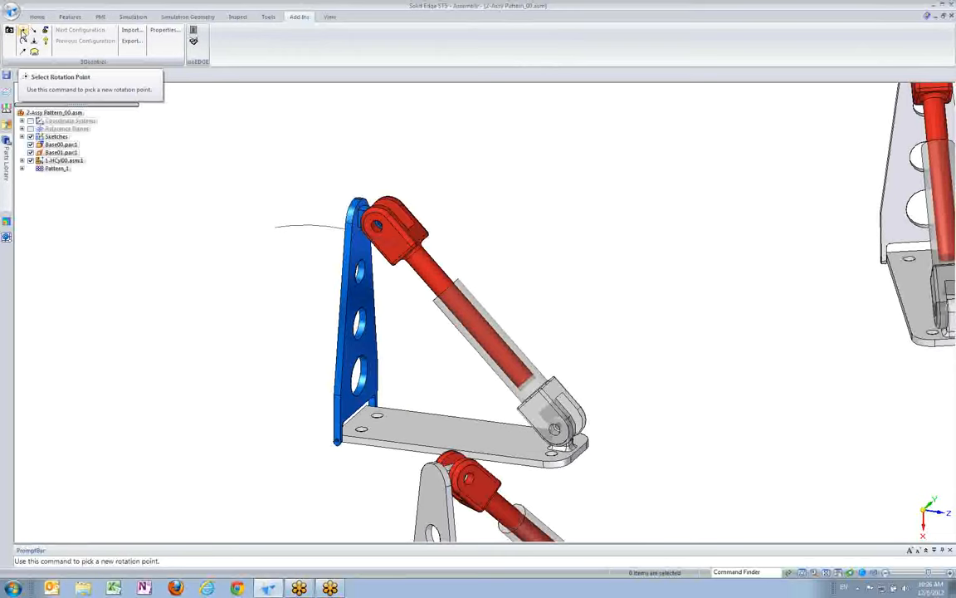
pyautogui.click(24, 31)
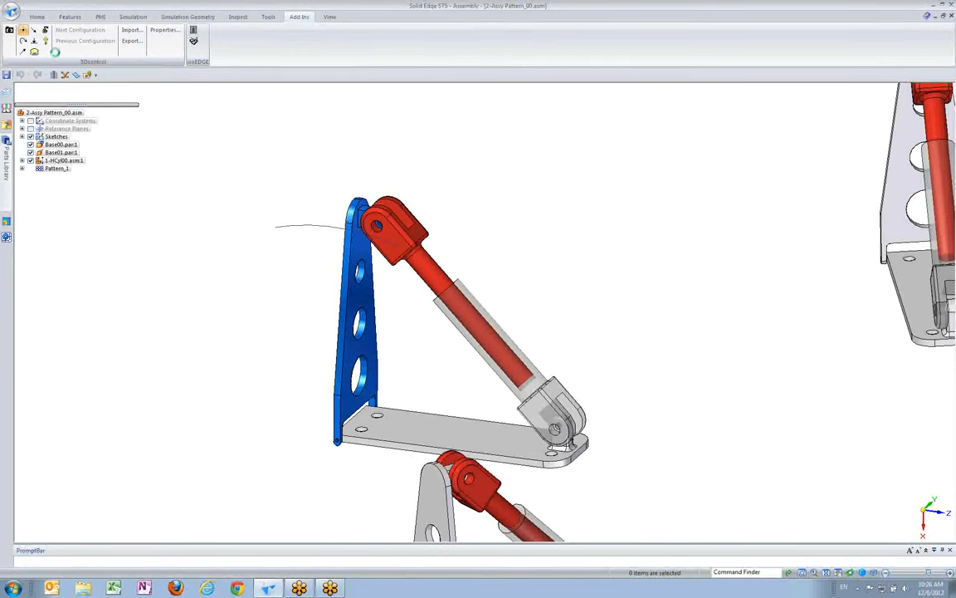
pyautogui.click(381, 220)
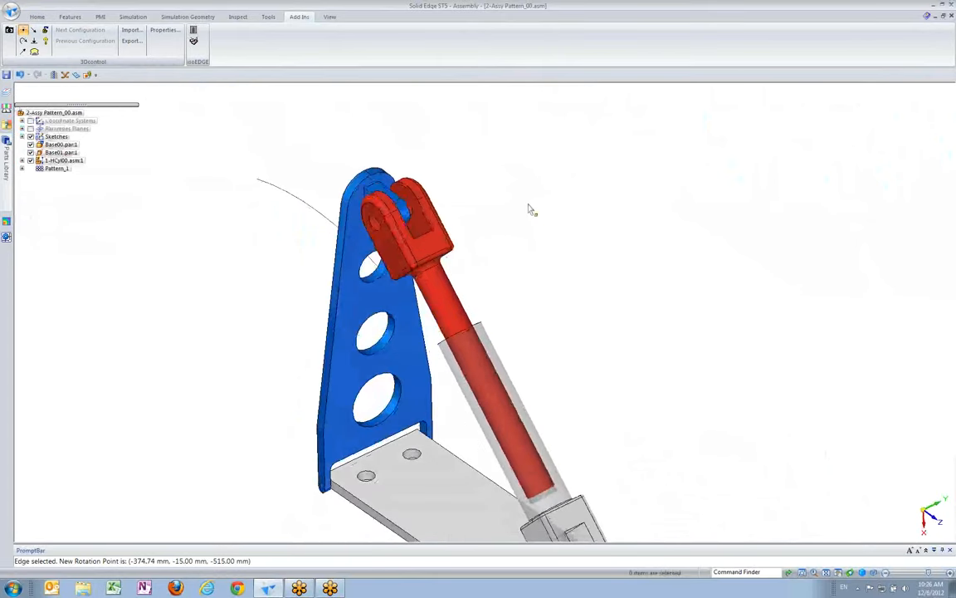
# Create a Path relationship with the pin axis of Base01.par:1 as follower and the sketch arc as the Edge Chain path
pyautogui.click(46, 17)
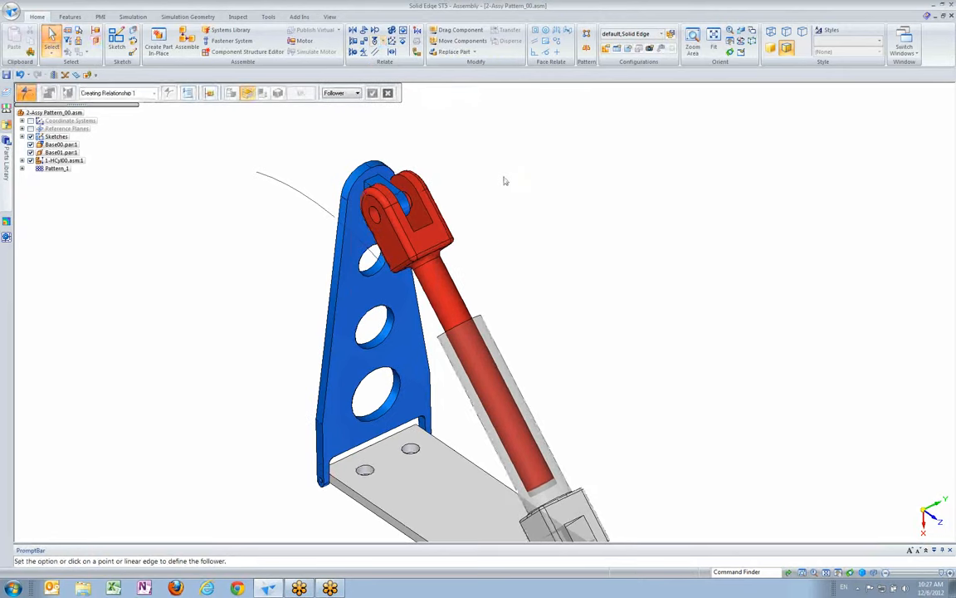
pyautogui.scroll(3, 504, 180)
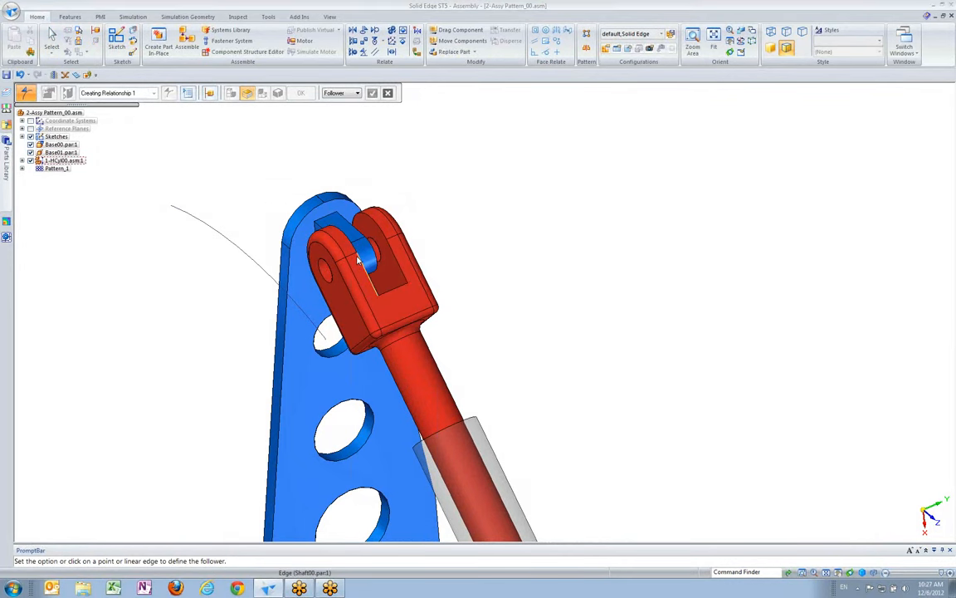
pyautogui.rightClick(373, 260)
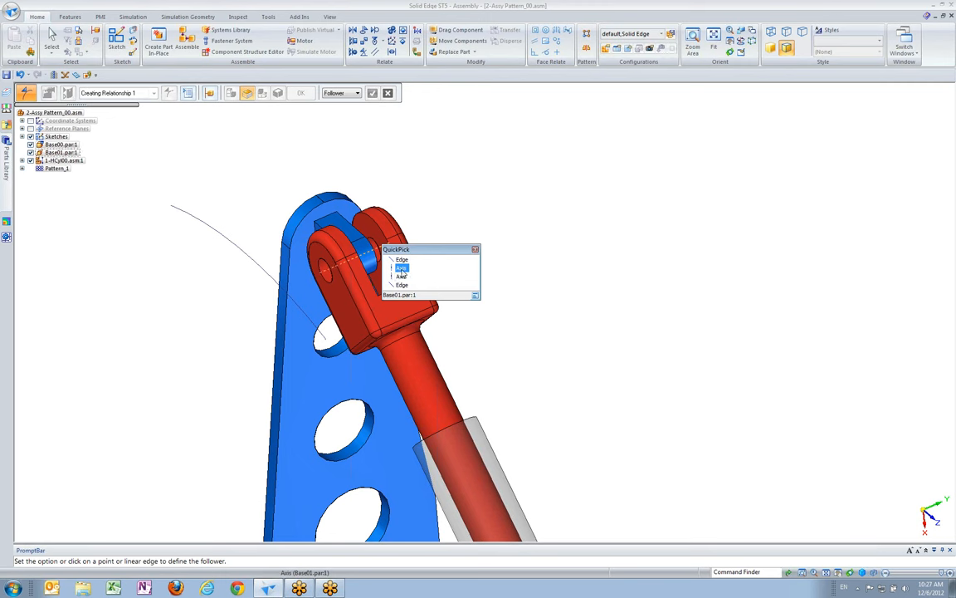
pyautogui.click(401, 269)
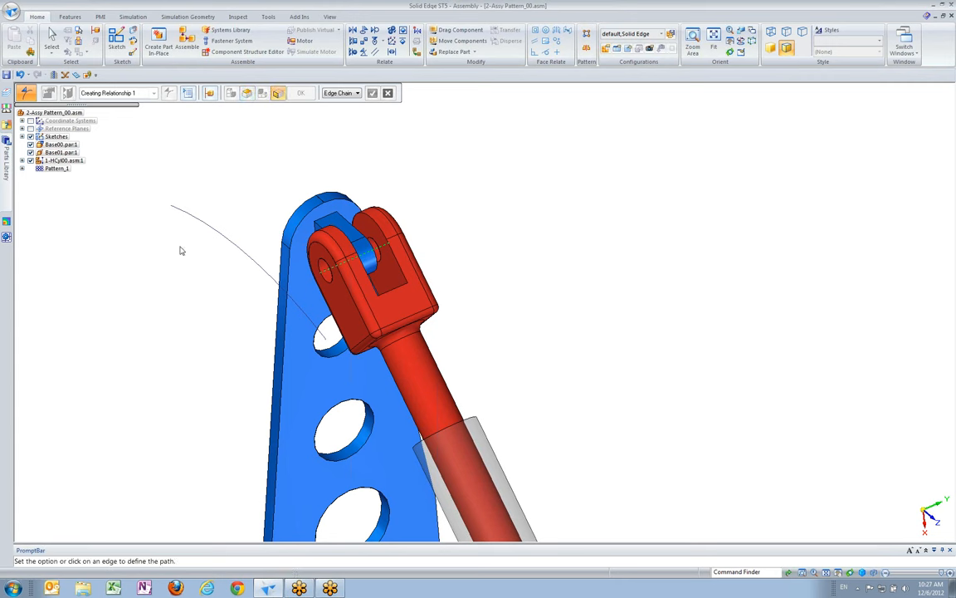
pyautogui.click(276, 286)
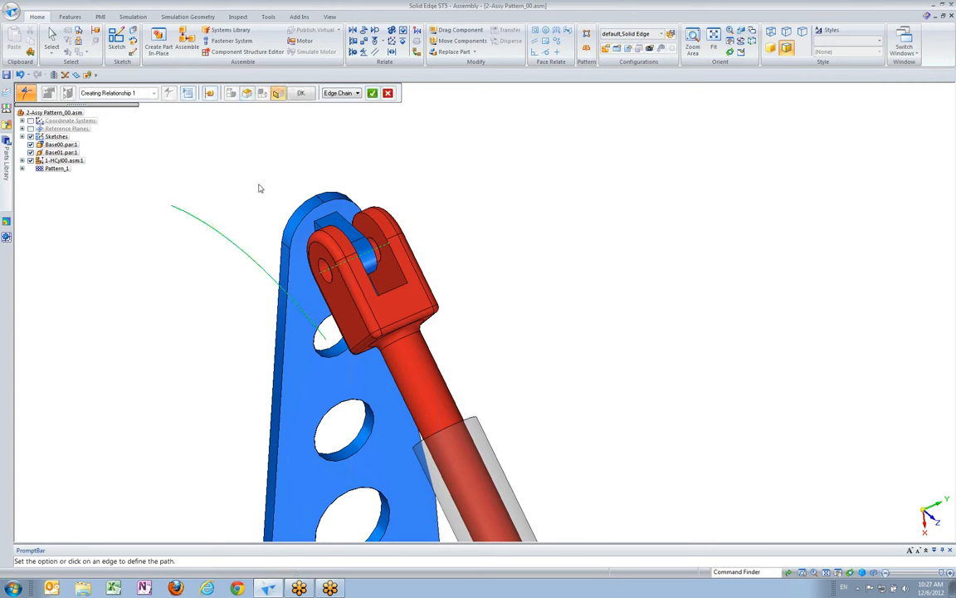
pyautogui.click(372, 93)
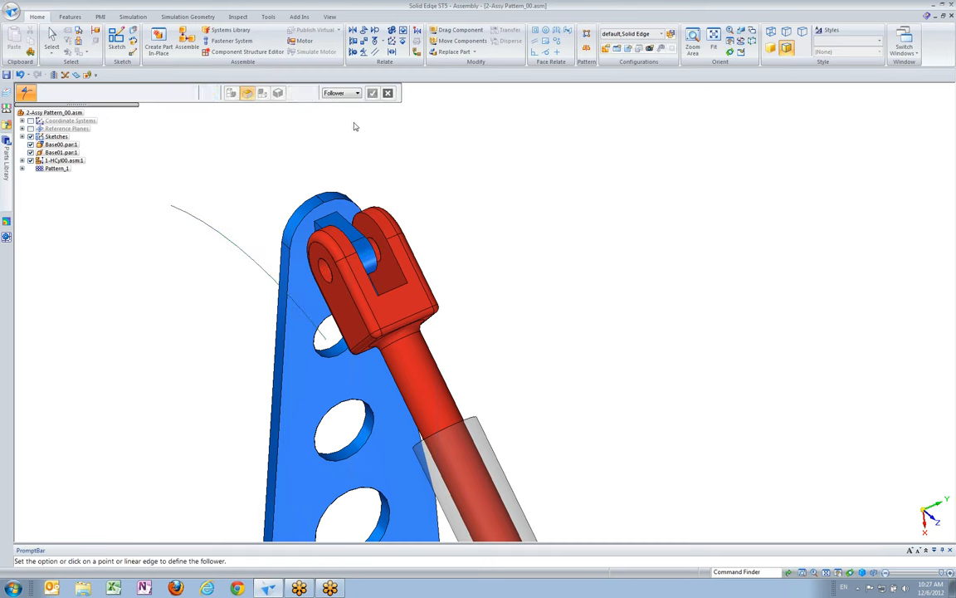
pyautogui.click(52, 38)
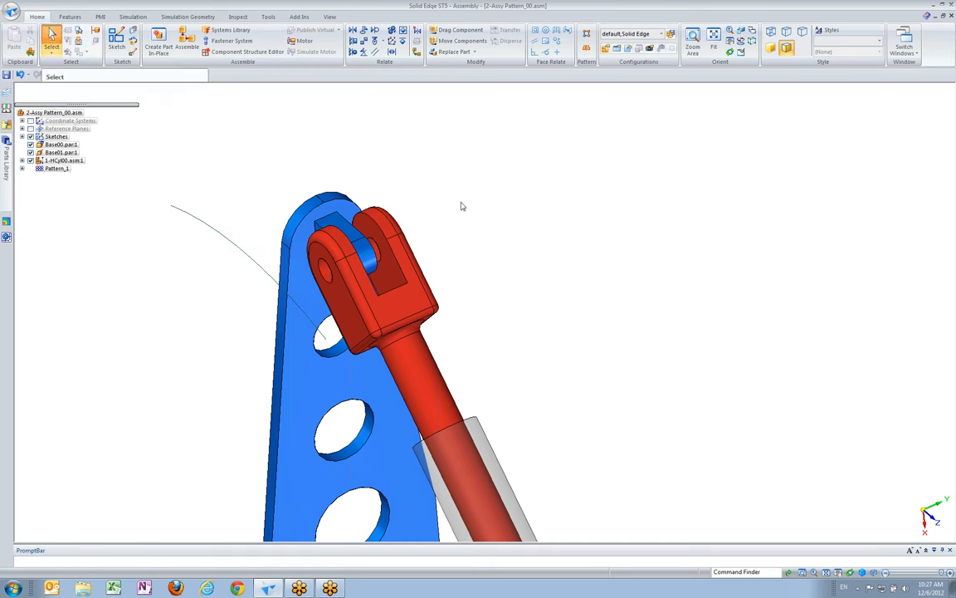
# Swing Shaft00.par:1 and the blue bracket back and forth along the sketch arc with Drag Component, ending with the bracket upright
pyautogui.scroll(-3, 460, 203)
pyautogui.moveTo(459, 203); pyautogui.dragTo(457, 201, button='middle')
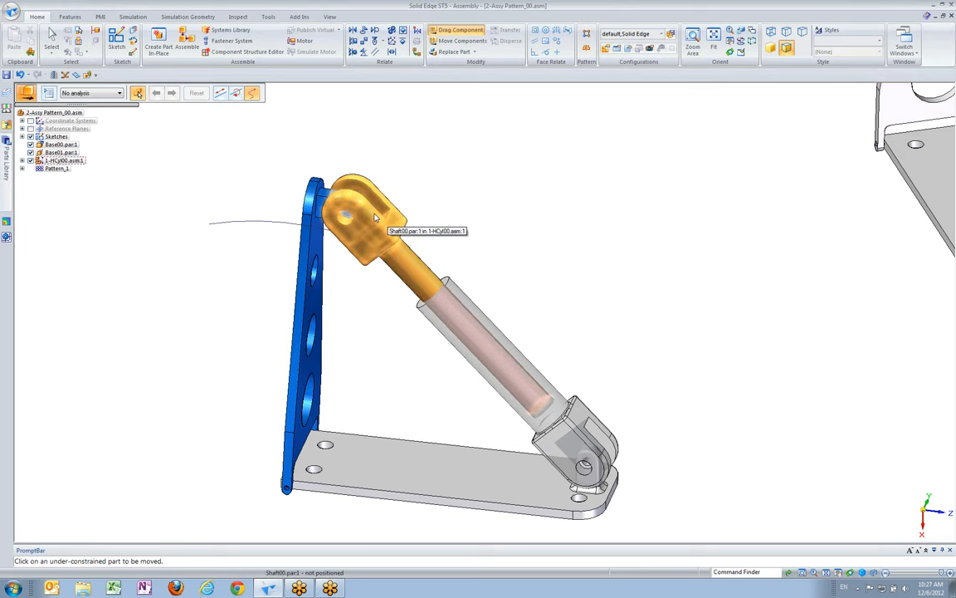
pyautogui.click(374, 218)
pyautogui.moveTo(375, 217); pyautogui.dragTo(182, 193)
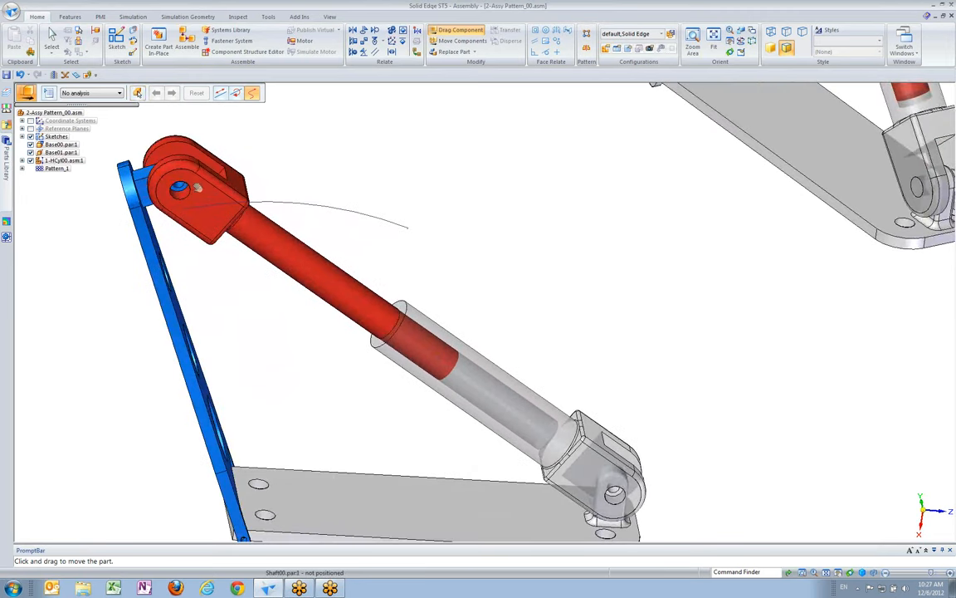
pyautogui.moveTo(242, 172); pyautogui.dragTo(190, 192)
pyautogui.moveTo(248, 182); pyautogui.dragTo(379, 245)
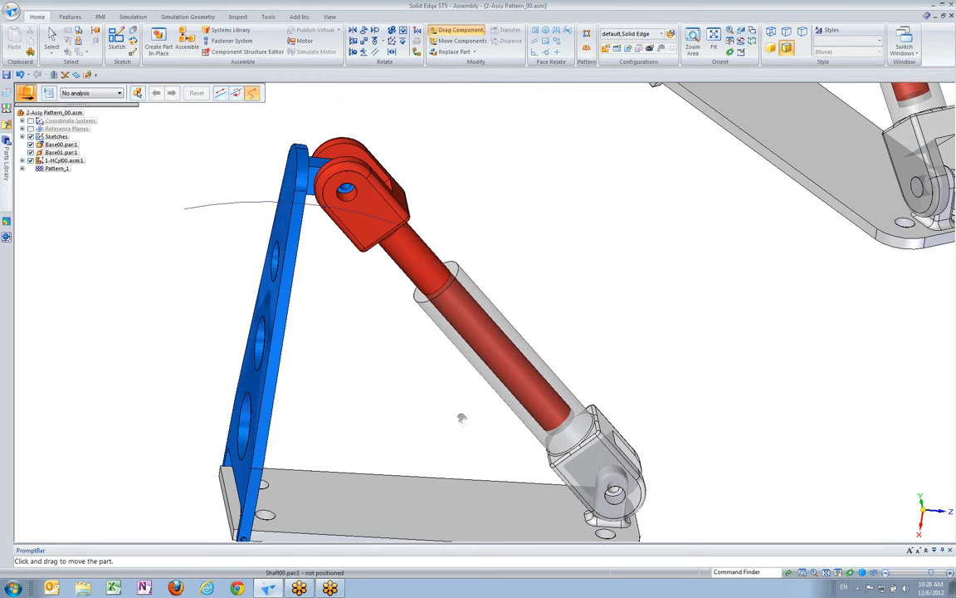
pyautogui.moveTo(343, 227); pyautogui.dragTo(314, 258)
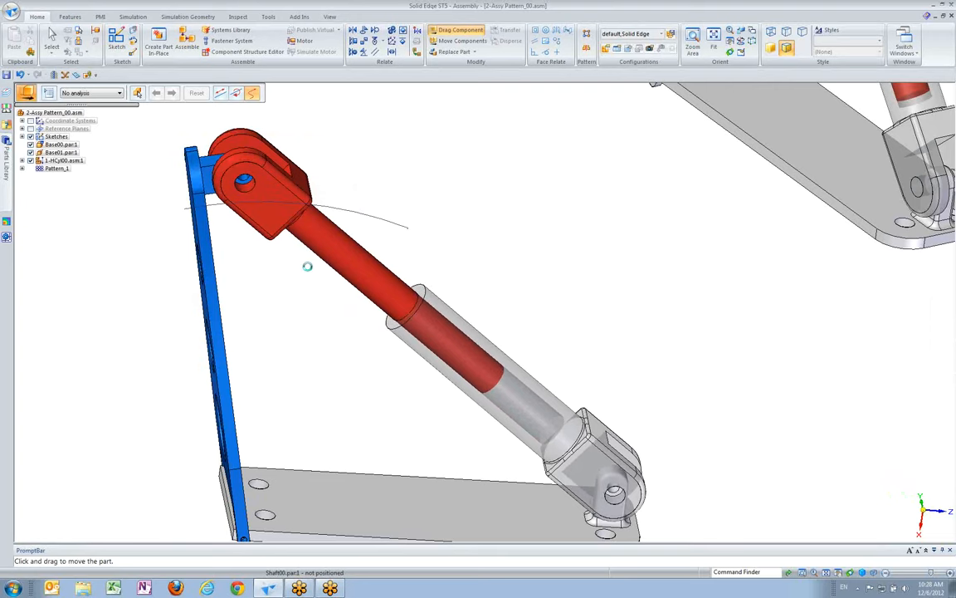
pyautogui.scroll(-6, 311, 274)
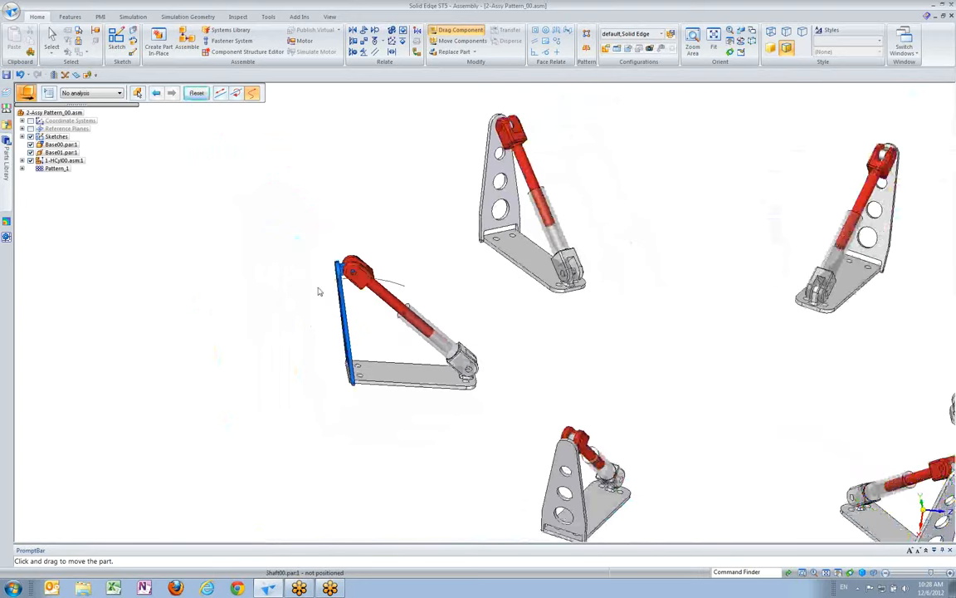
pyautogui.scroll(-1, 319, 291)
pyautogui.moveTo(395, 281); pyautogui.dragTo(325, 272)
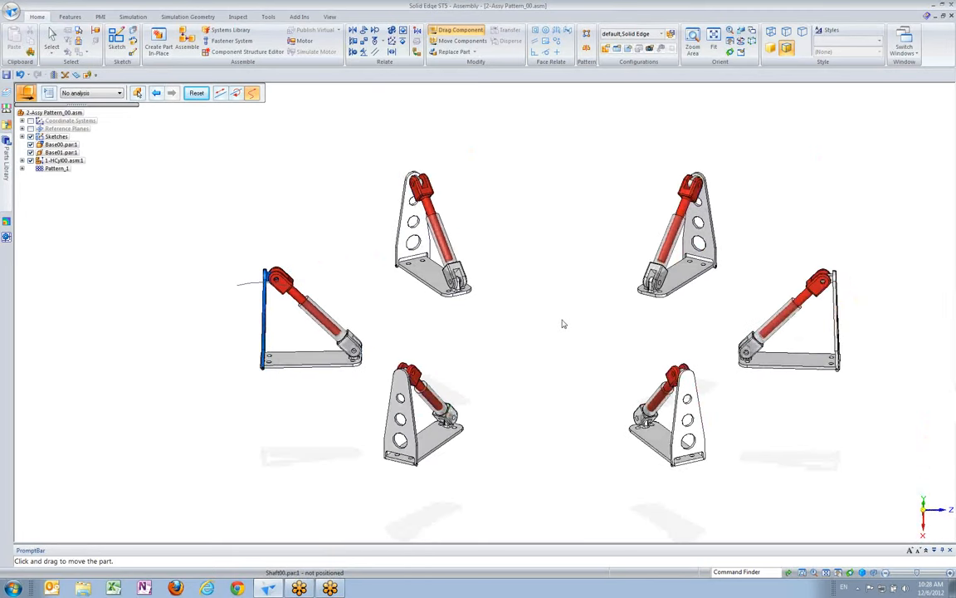
# Close 2-Assy Pattern_00.asm without saving the changes
pyautogui.click(951, 17)
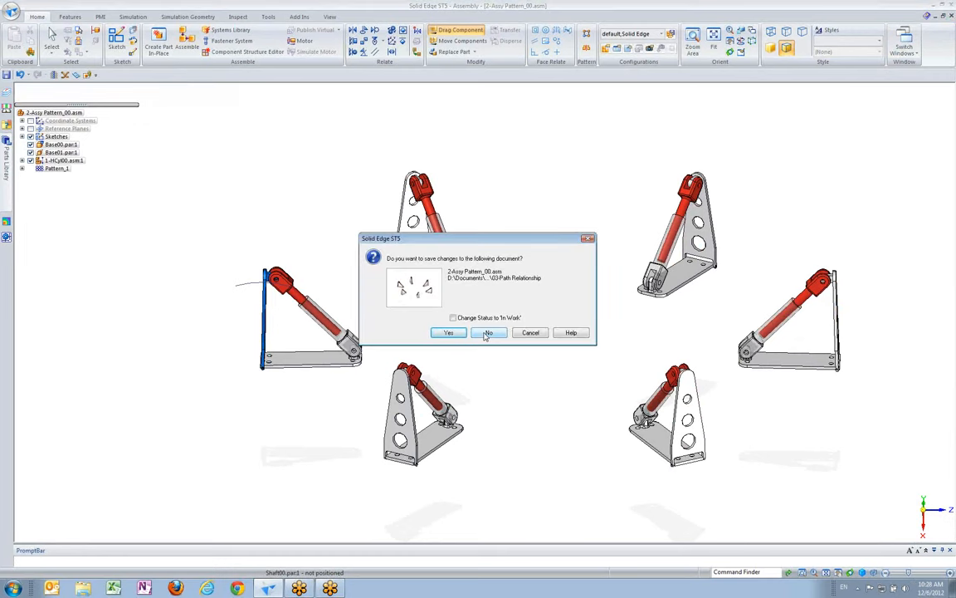
pyautogui.click(487, 333)
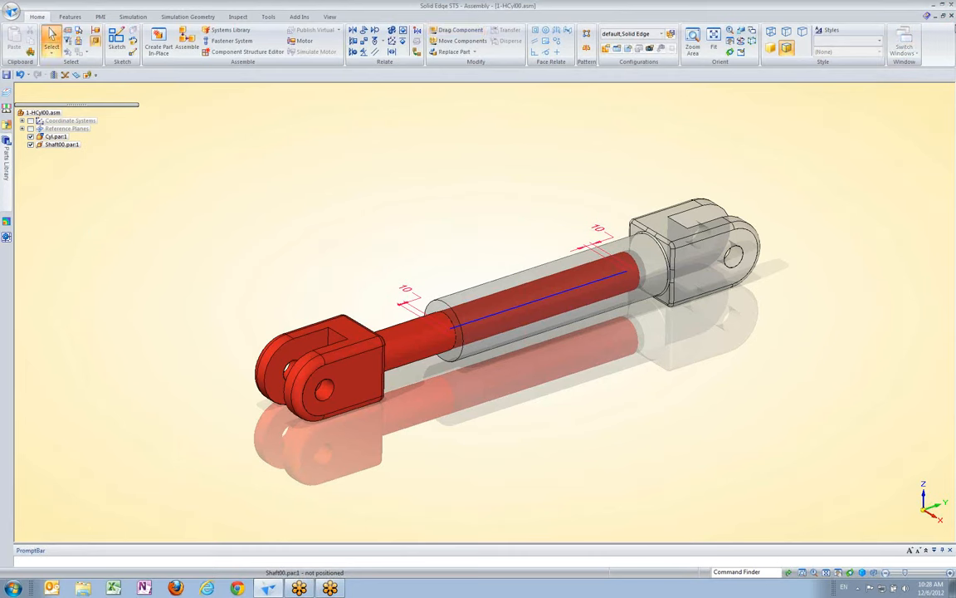
# Close 1-HCyl00.asm without saving the changes
pyautogui.click(951, 16)
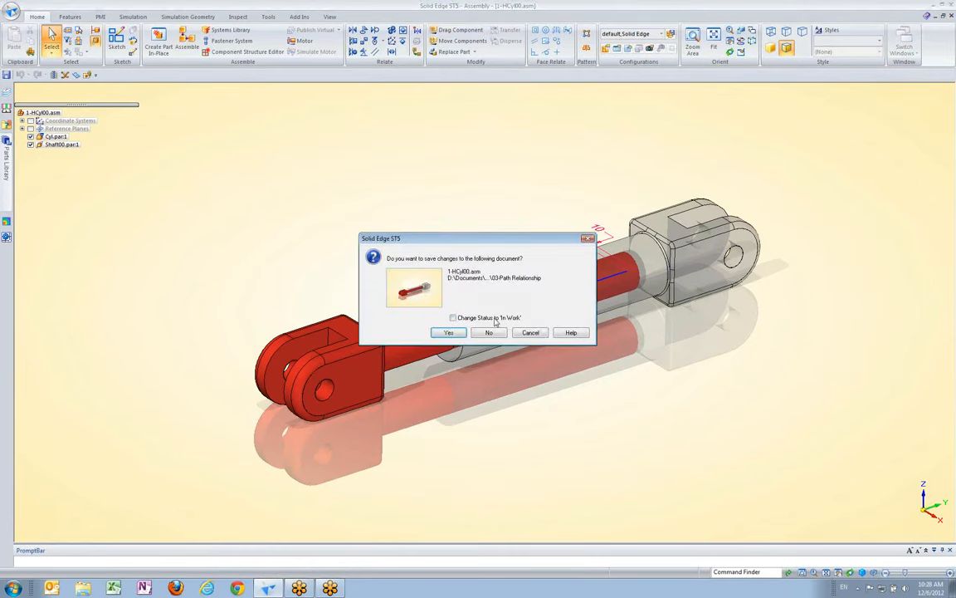
pyautogui.click(490, 333)
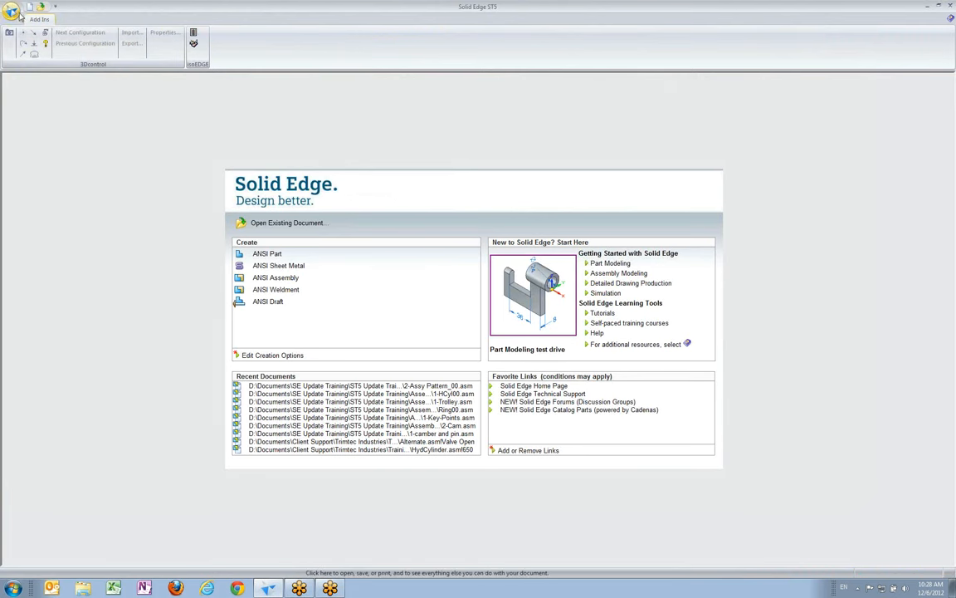
# Open the assembly 1-camber and pin.asm from the 04-Barrel Cam folder in ST5 online training 1
pyautogui.click(12, 12)
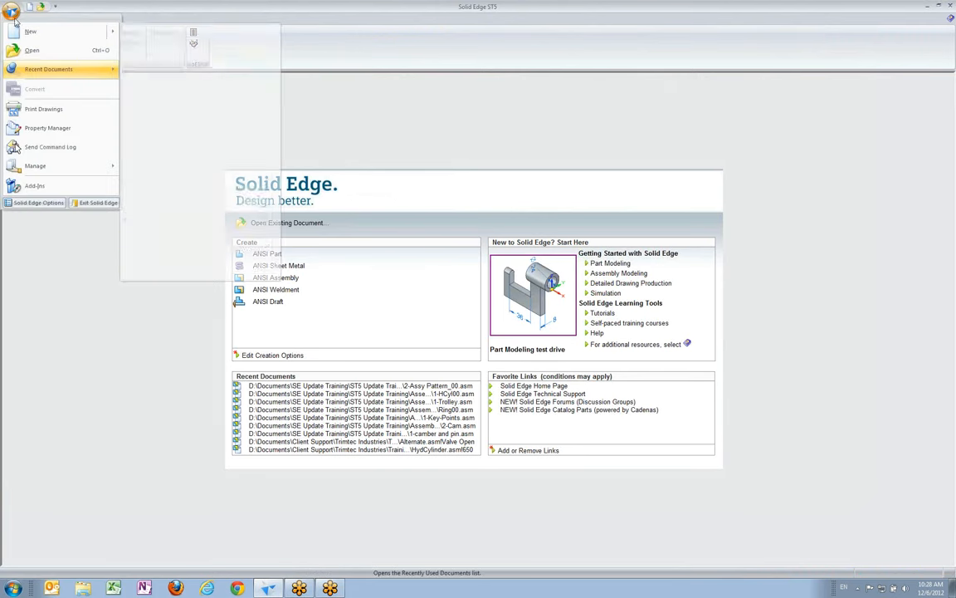
pyautogui.click(32, 50)
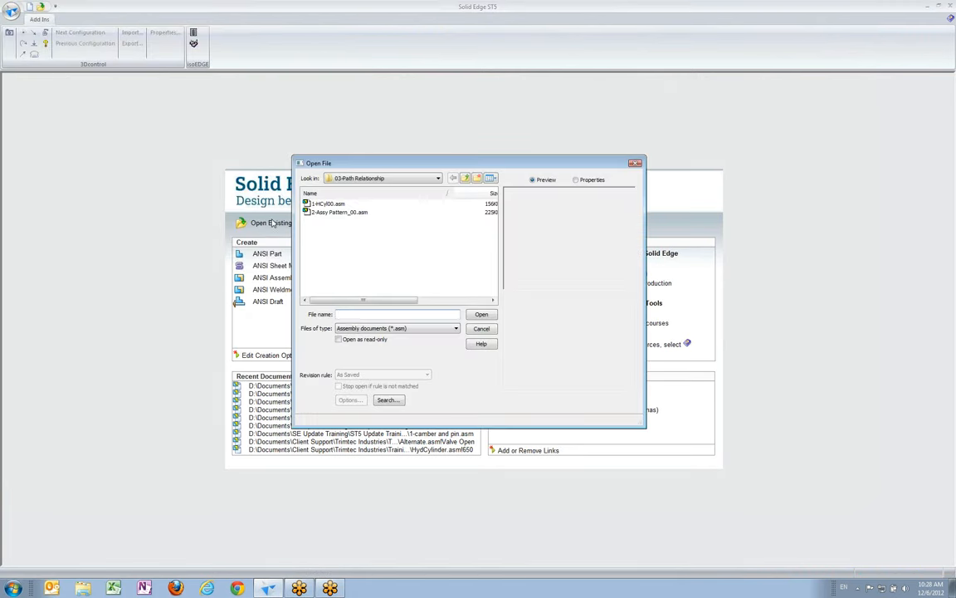
pyautogui.click(465, 178)
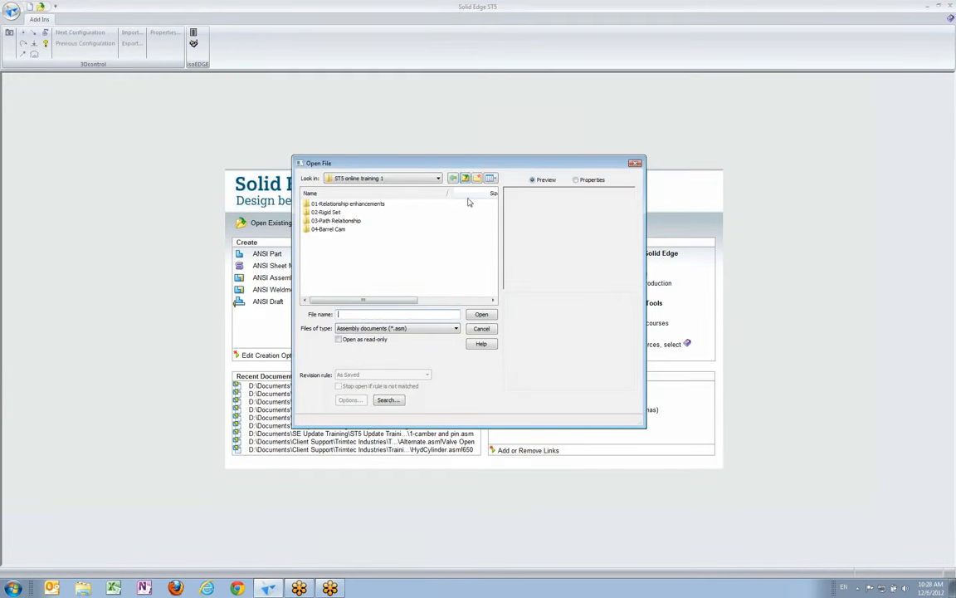
pyautogui.click(321, 230)
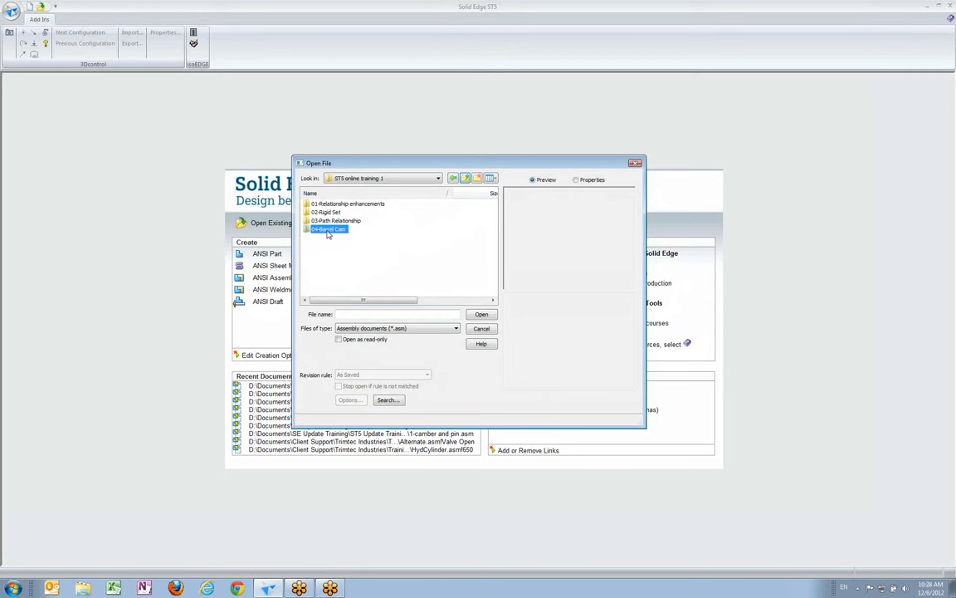
pyautogui.doubleClick(328, 230)
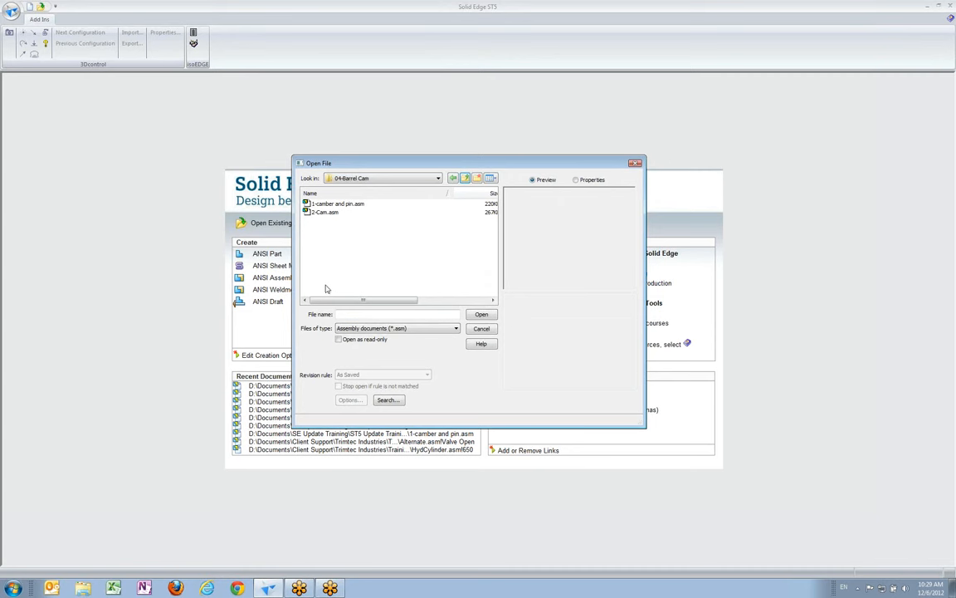
pyautogui.click(340, 204)
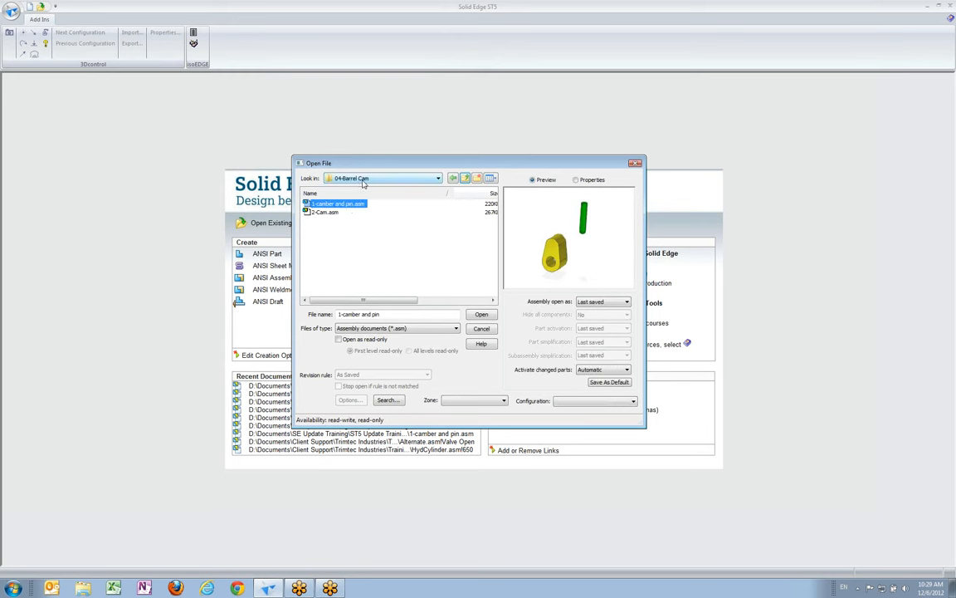
pyautogui.click(482, 316)
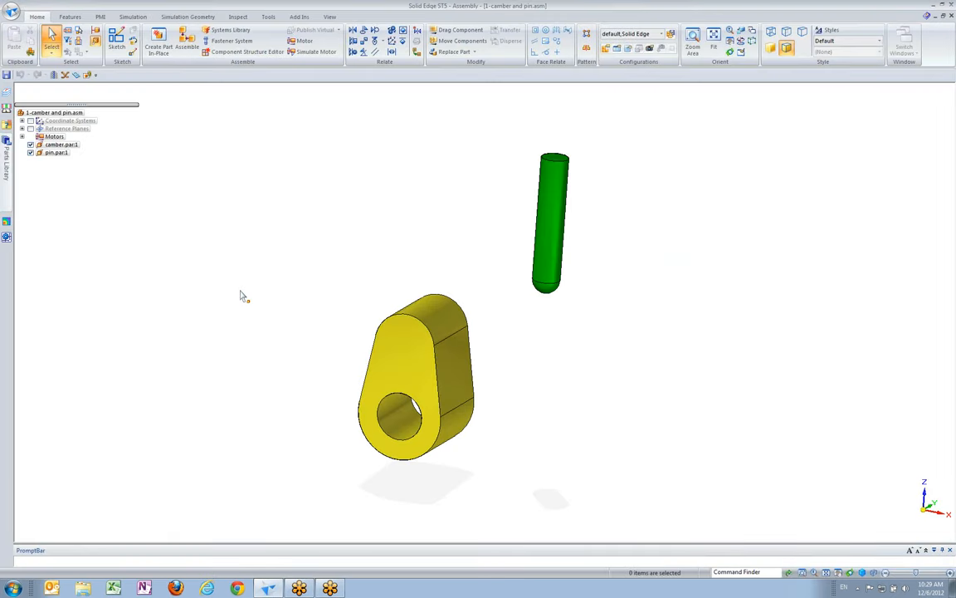
pyautogui.moveTo(518, 316); pyautogui.dragTo(592, 216, button='middle')
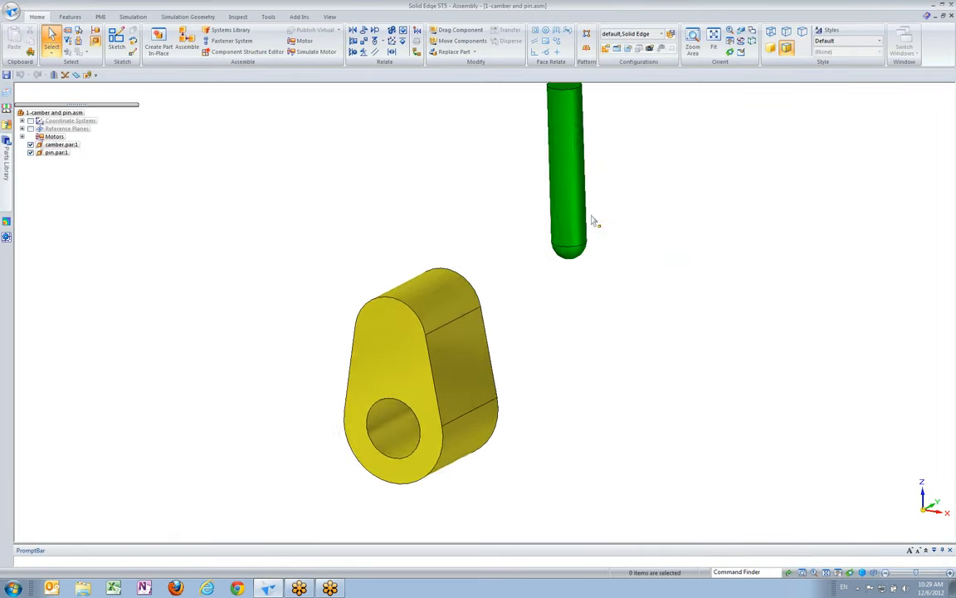
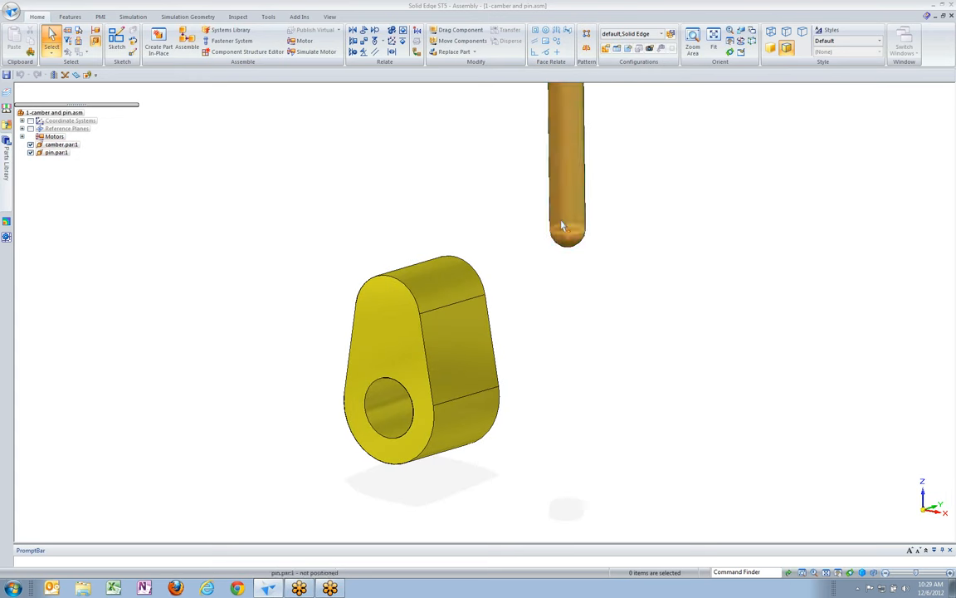
# Show the assembly coordinate systems and axially align the pin's cylindrical face with the base coordinate system's Z axis
pyautogui.click(31, 120)
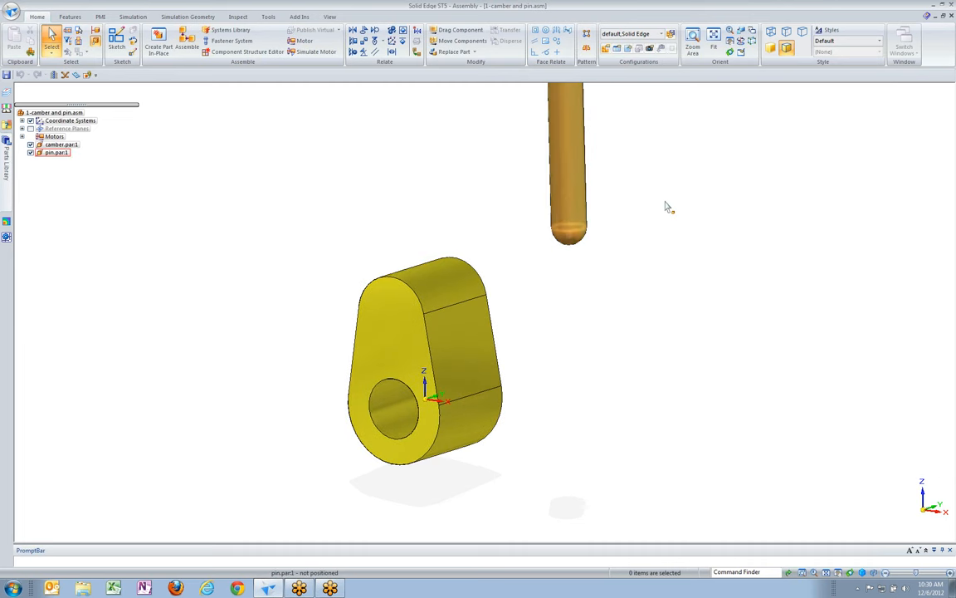
pyautogui.scroll(-3, 541, 142)
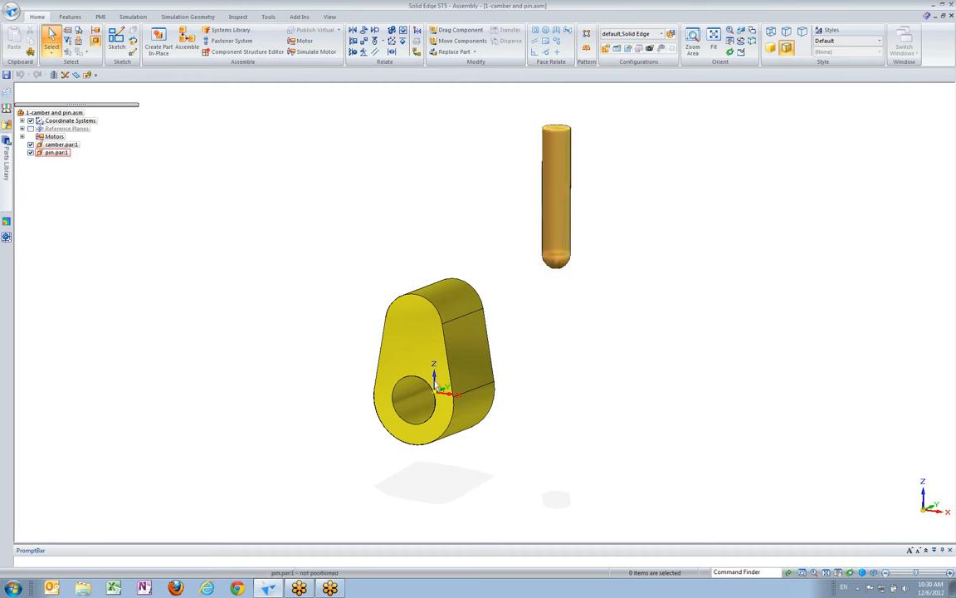
pyautogui.moveTo(433, 240); pyautogui.dragTo(441, 291, button='middle')
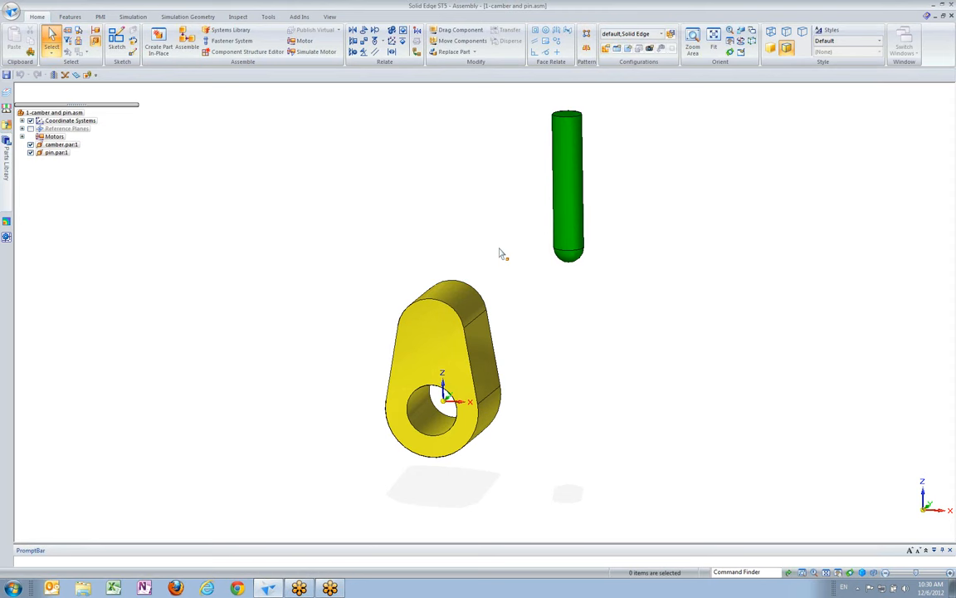
pyautogui.click(352, 52)
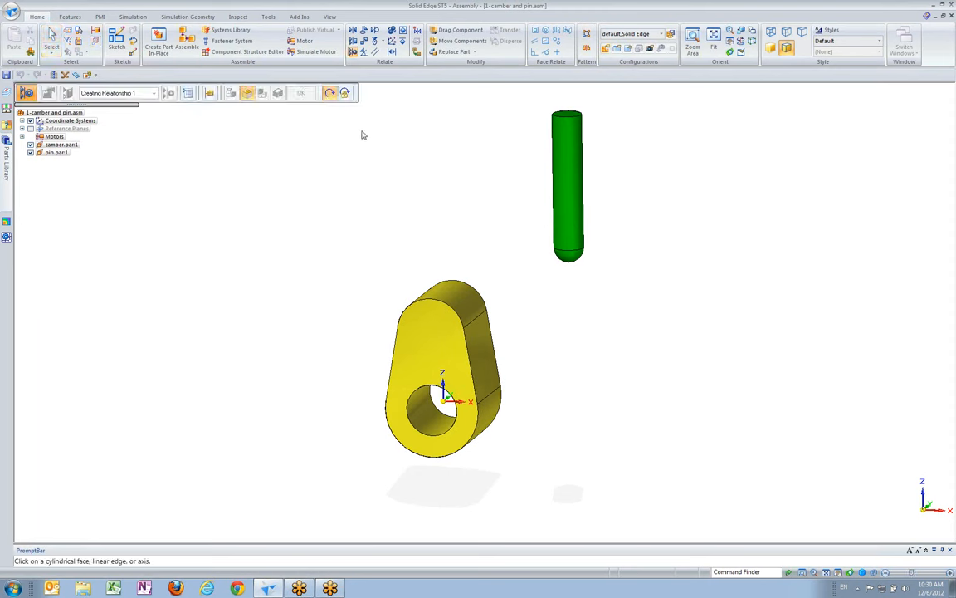
pyautogui.click(565, 203)
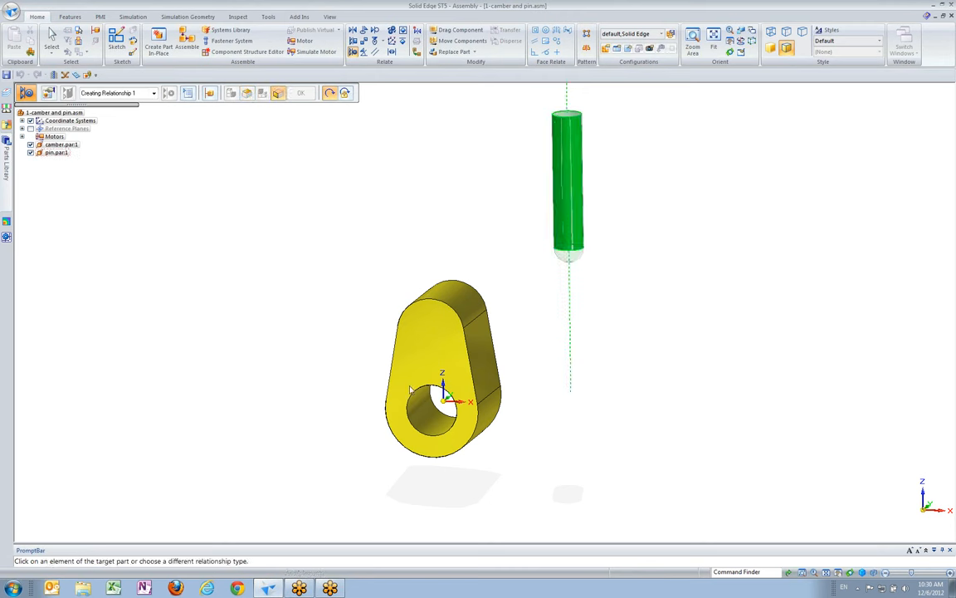
pyautogui.scroll(3, 448, 392)
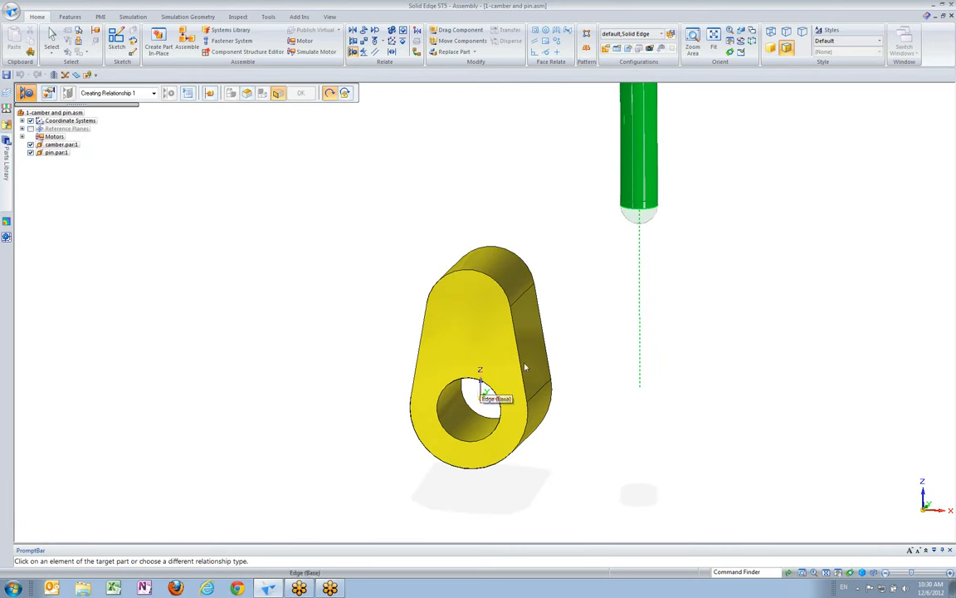
pyautogui.click(485, 389)
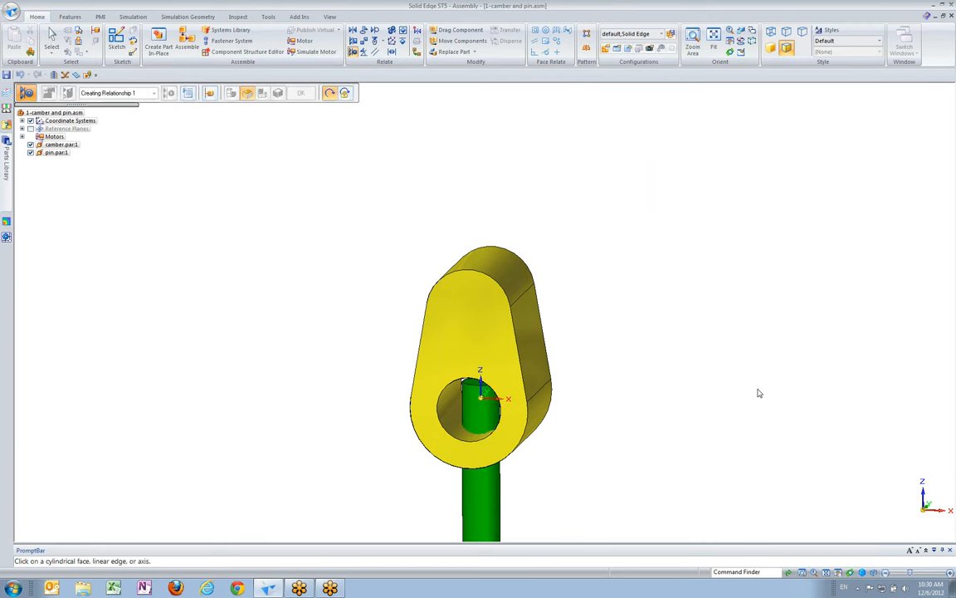
# Move the pin up along its axis with Drag Component until its rounded tip sits just above the camber
pyautogui.scroll(-4, 580, 393)
pyautogui.moveTo(527, 393); pyautogui.dragTo(488, 448, button='middle')
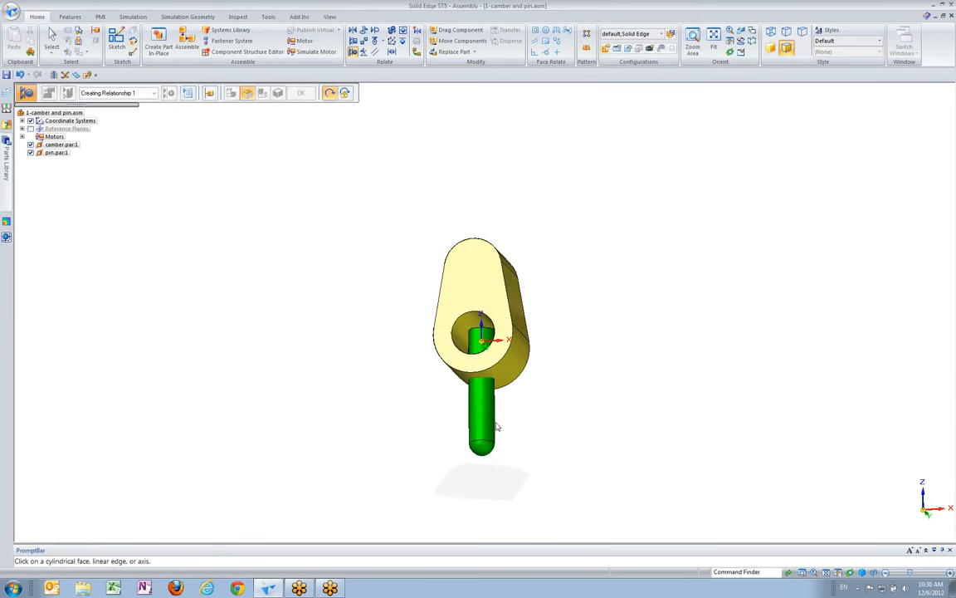
pyautogui.hotkey('ctrl', 'i')
pyautogui.press('Escape')
pyautogui.click(452, 34)
pyautogui.click(495, 411)
pyautogui.moveTo(496, 401); pyautogui.dragTo(504, 166)
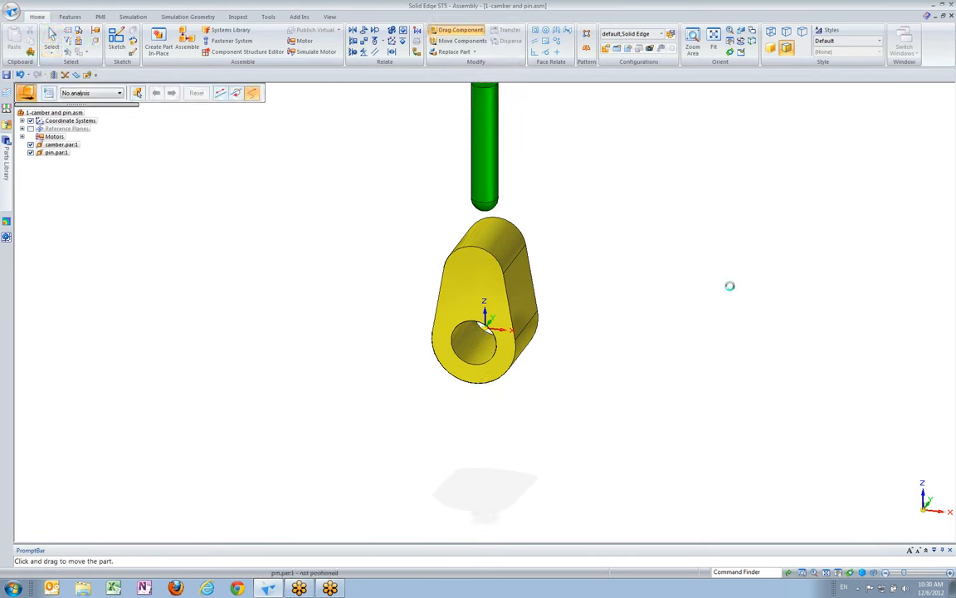
# Add a cam relationship using the pin's rounded tip as follower and the camber's outer Face Chain as the cam
pyautogui.moveTo(654, 264); pyautogui.dragTo(514, 229, button='middle')
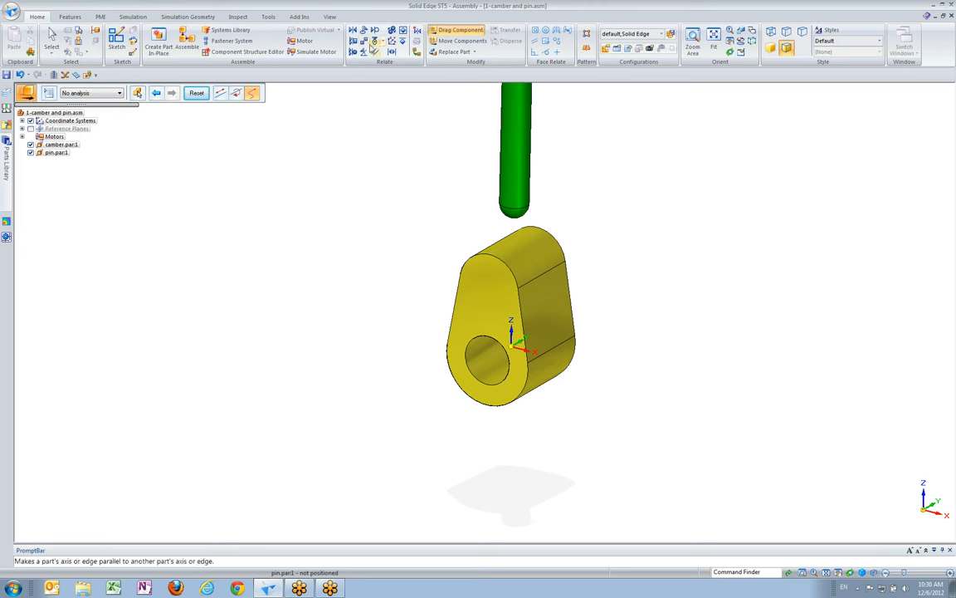
pyautogui.click(374, 40)
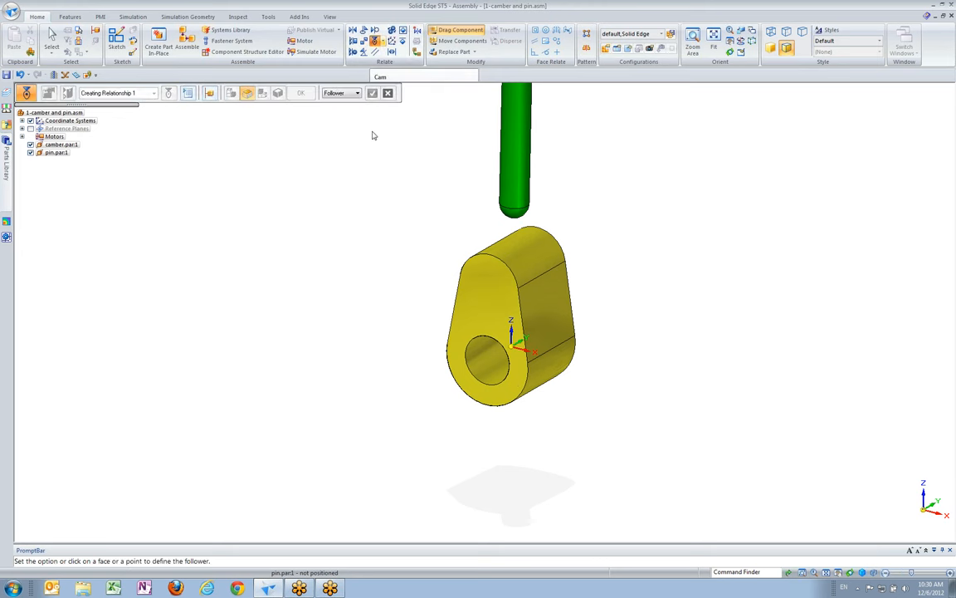
pyautogui.click(514, 211)
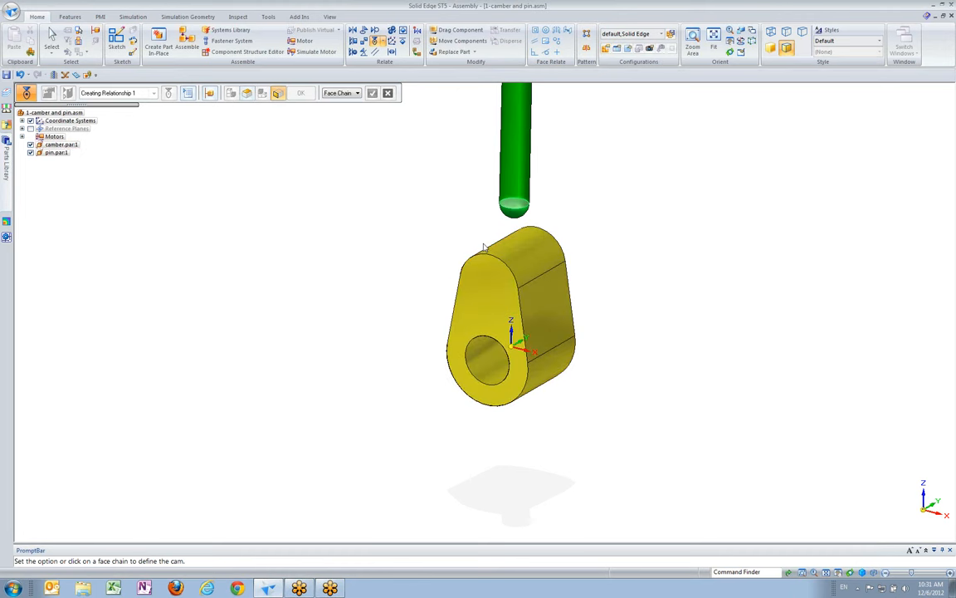
pyautogui.click(357, 94)
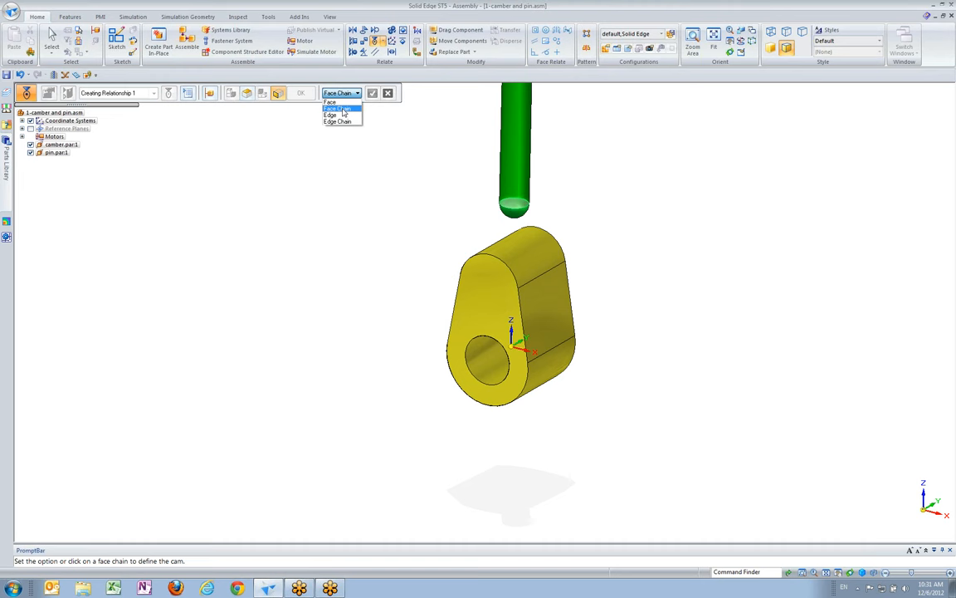
pyautogui.click(344, 109)
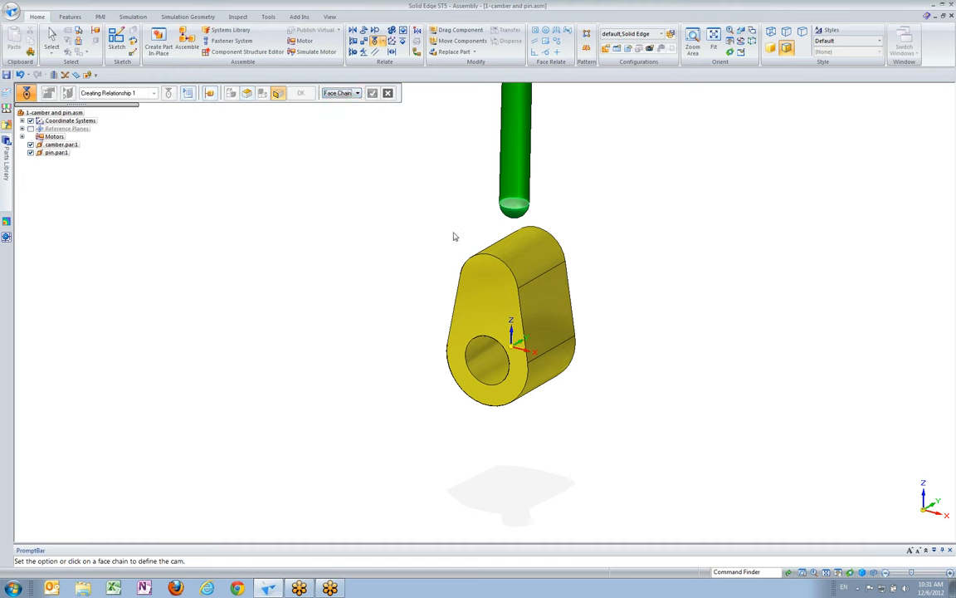
pyautogui.click(518, 248)
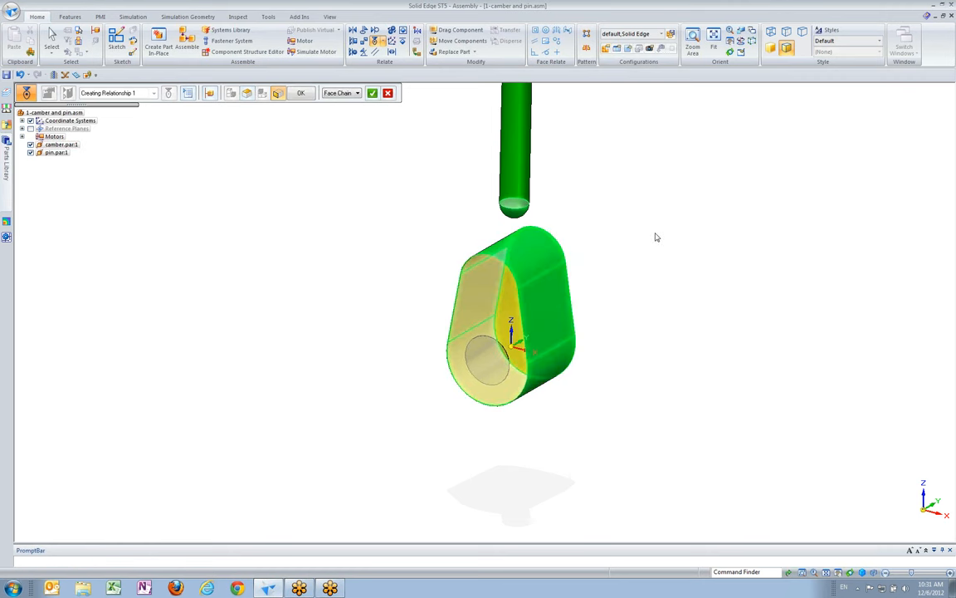
pyautogui.click(372, 92)
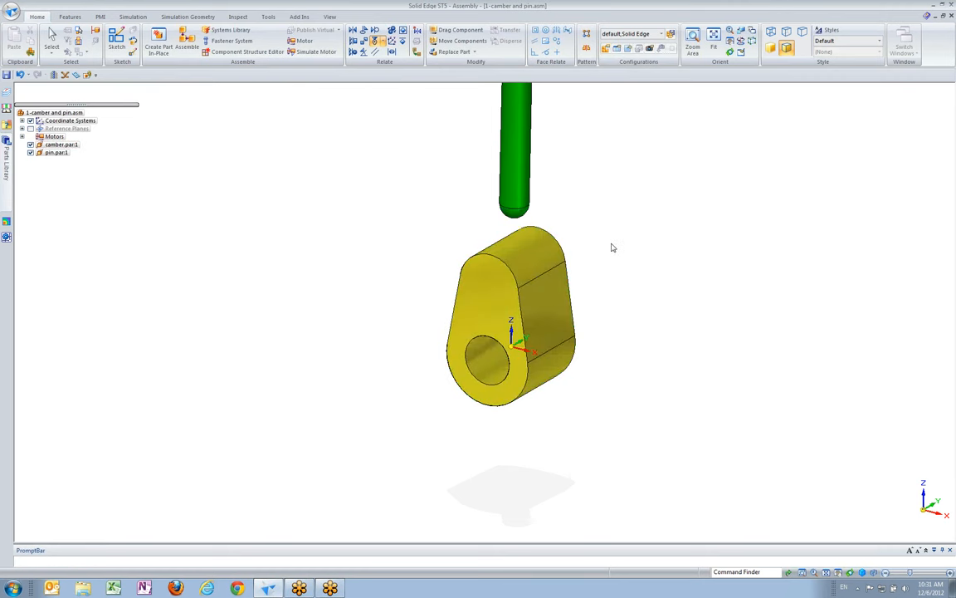
# Rotate the camber slightly under the pin with Drag Component to test the cam motion and reset its position
pyautogui.moveTo(511, 239)
pyautogui.mouseDown(button='middle')
pyautogui.moveTo(523, 232)
pyautogui.moveTo(514, 255)
pyautogui.mouseUp(button='middle')
pyautogui.keyDown('shift'); pyautogui.moveTo(470, 141); pyautogui.dragTo(426, 124, button='middle'); pyautogui.keyUp('shift')
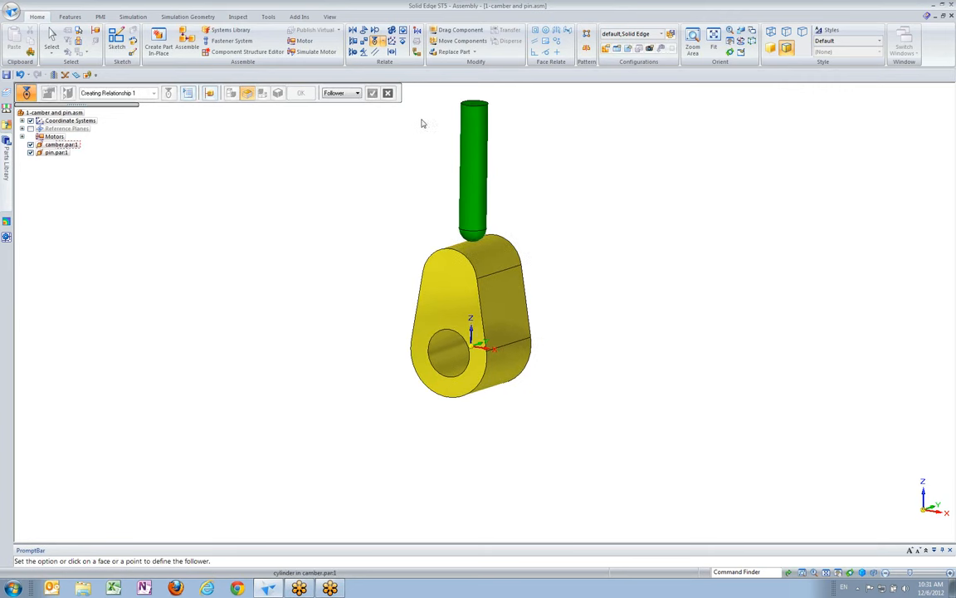
pyautogui.click(458, 30)
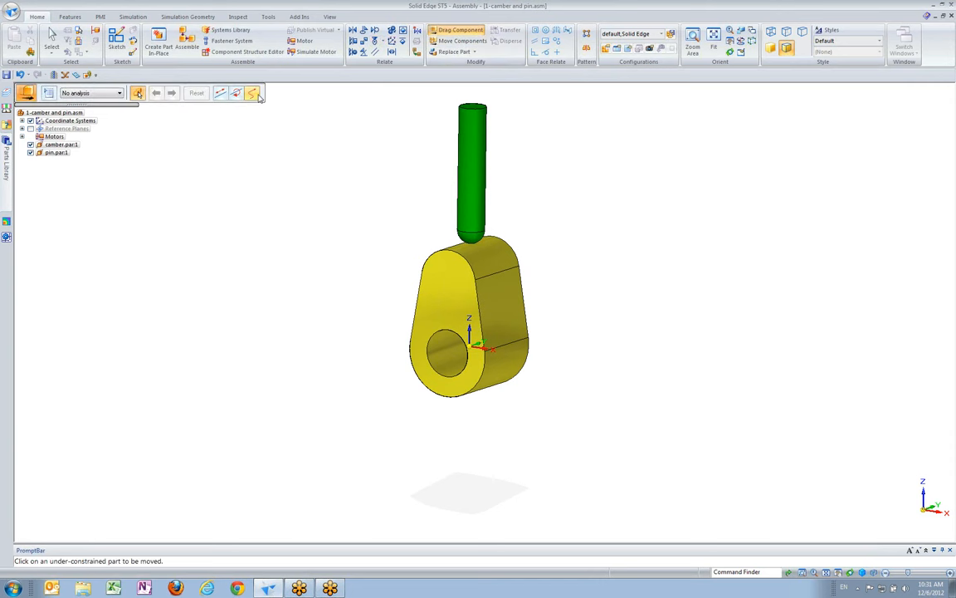
pyautogui.click(466, 265)
pyautogui.moveTo(466, 265)
pyautogui.mouseDown()
pyautogui.moveTo(486, 266)
pyautogui.moveTo(513, 419)
pyautogui.moveTo(385, 453)
pyautogui.moveTo(378, 308)
pyautogui.moveTo(427, 218)
pyautogui.moveTo(513, 252)
pyautogui.moveTo(438, 453)
pyautogui.moveTo(389, 307)
pyautogui.moveTo(430, 212)
pyautogui.moveTo(519, 320)
pyautogui.moveTo(442, 434)
pyautogui.moveTo(384, 290)
pyautogui.moveTo(425, 233)
pyautogui.moveTo(464, 253)
pyautogui.mouseUp()
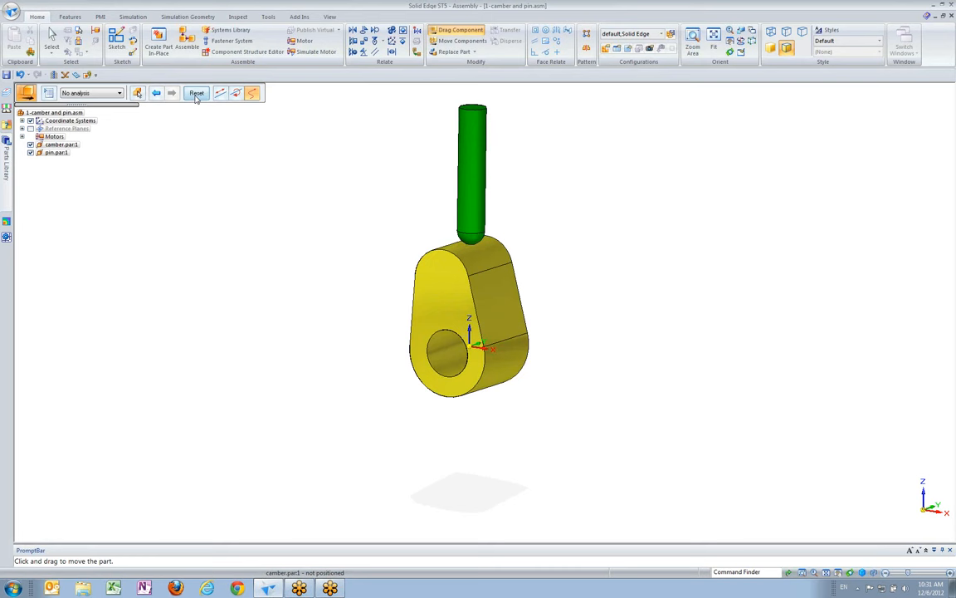
pyautogui.click(196, 93)
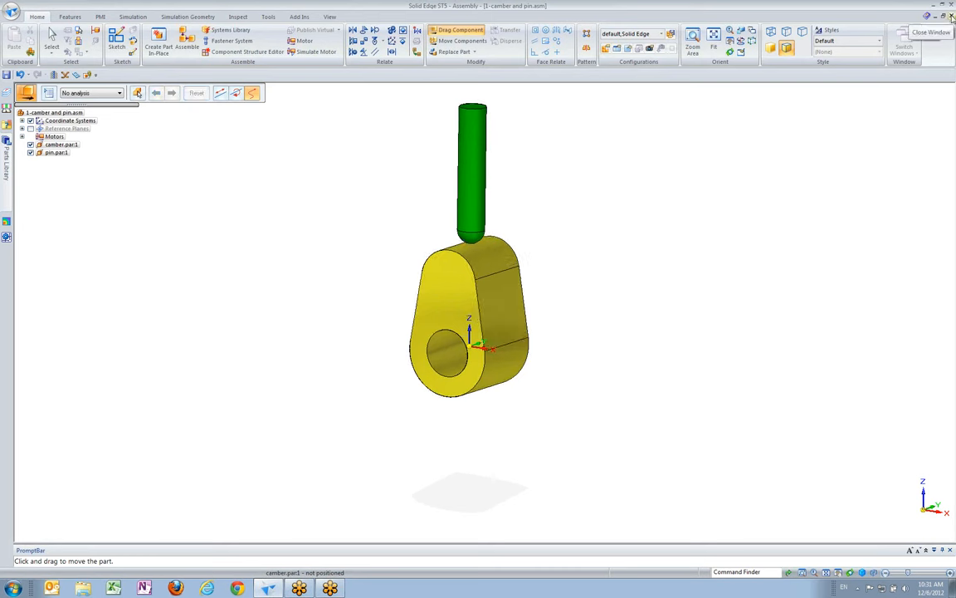
# Close 1-camber and pin.asm without saving the changes
pyautogui.click(952, 17)
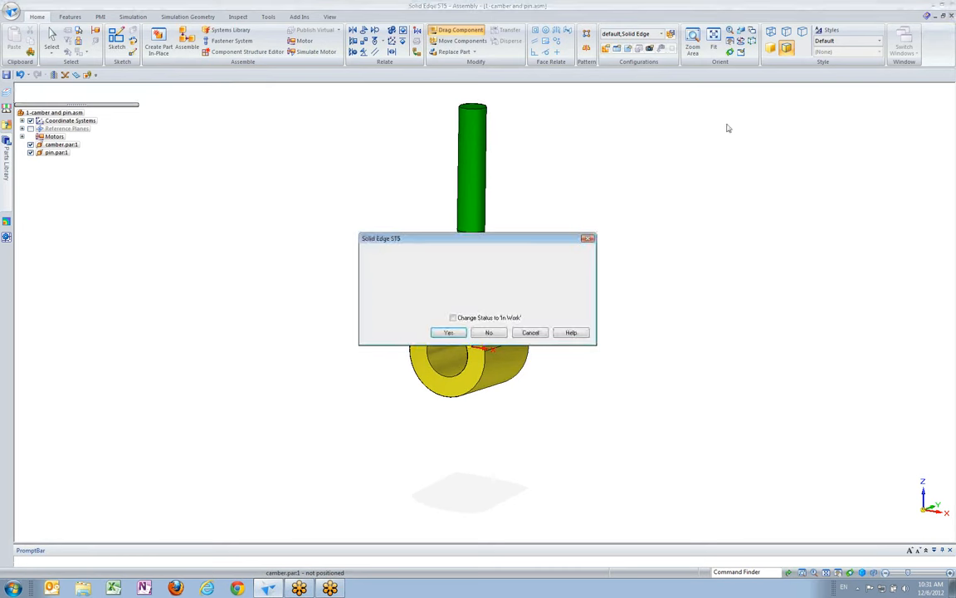
pyautogui.click(489, 333)
pyautogui.click(497, 316)
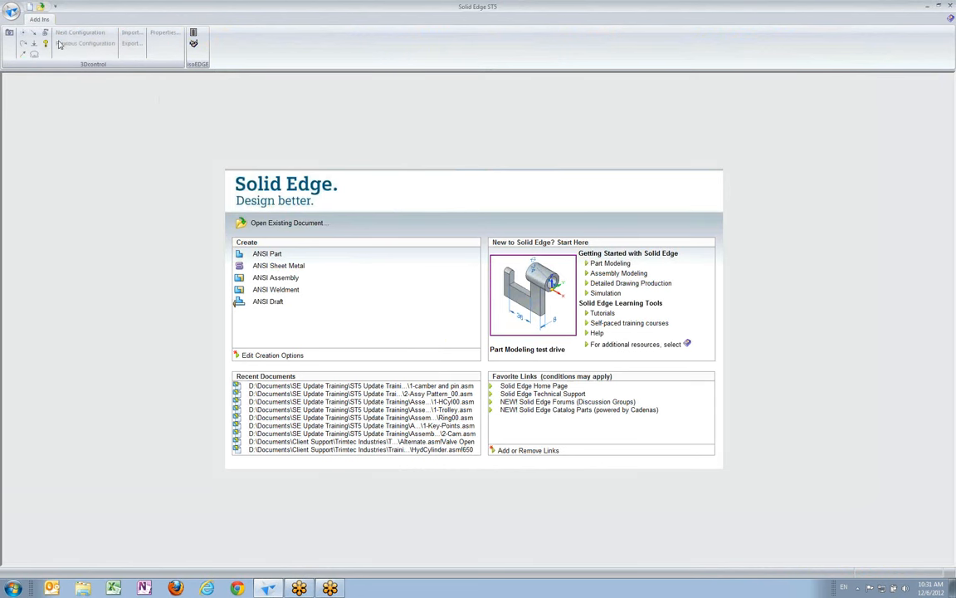
# Open the assembly 2-Cam.asm from the 04-Barrel Cam folder
pyautogui.click(11, 11)
pyautogui.moveTo(62, 69)
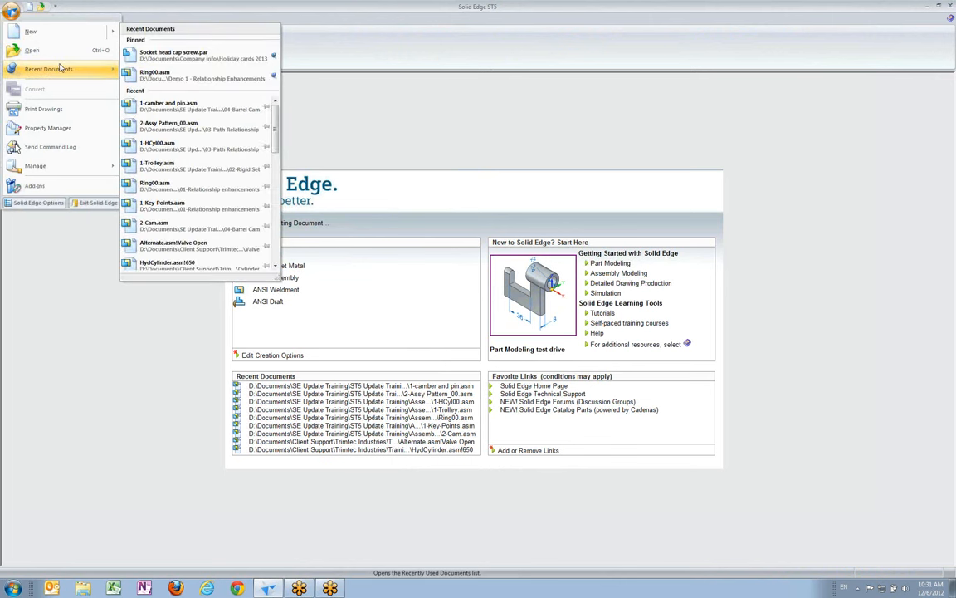
pyautogui.click(33, 50)
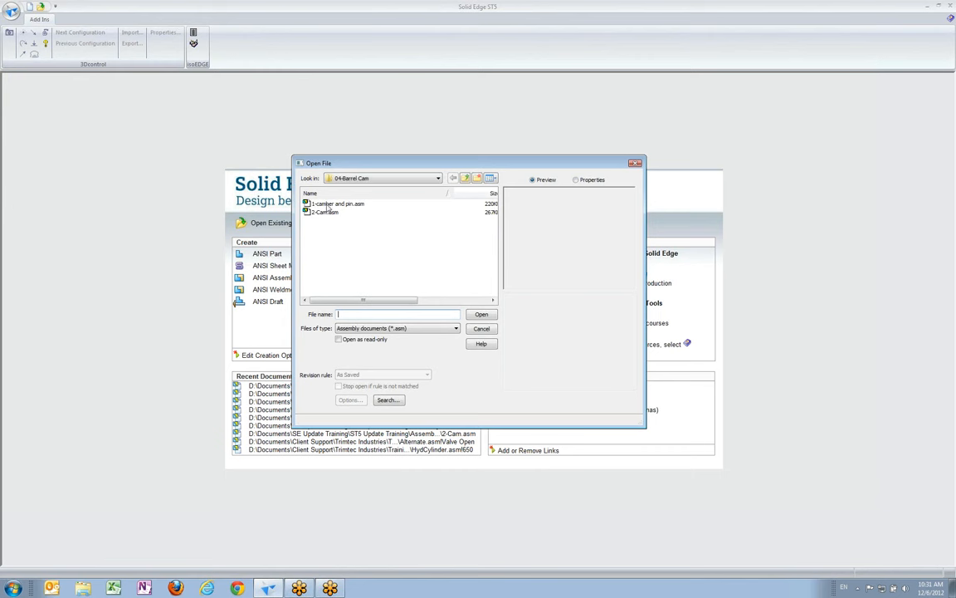
pyautogui.click(324, 211)
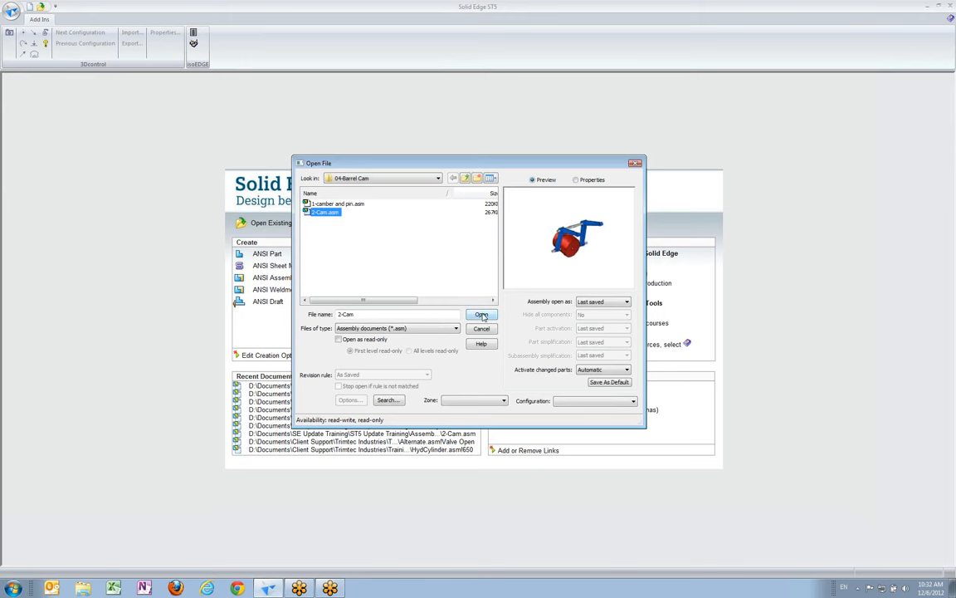
pyautogui.click(481, 316)
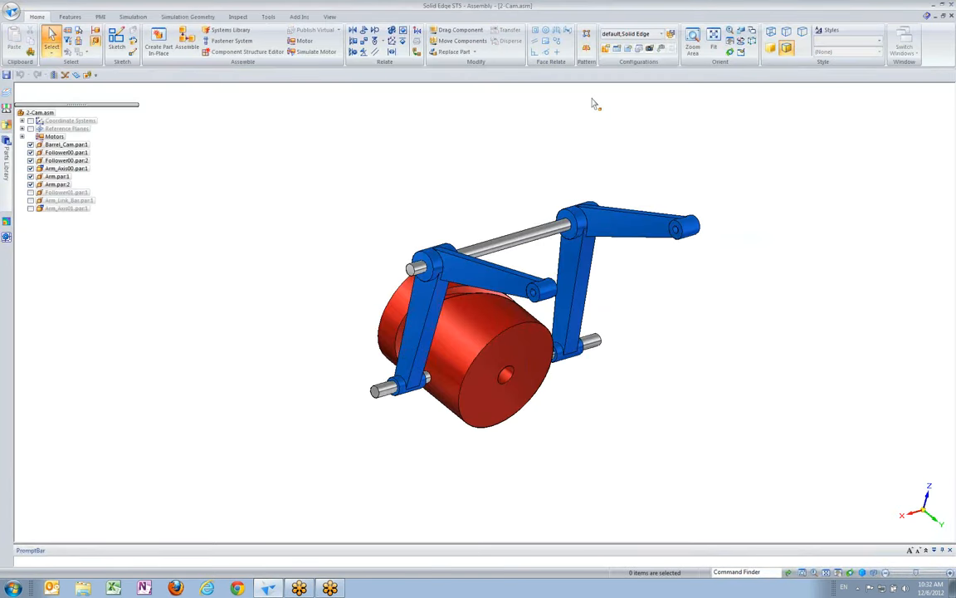
# Connect the inner-end center point of follower pin Follower00.par:1 to the Cylinder (Cutout 2) face at the bottom of the barrel cam's groove
pyautogui.moveTo(423, 150); pyautogui.dragTo(652, 370, button='middle')
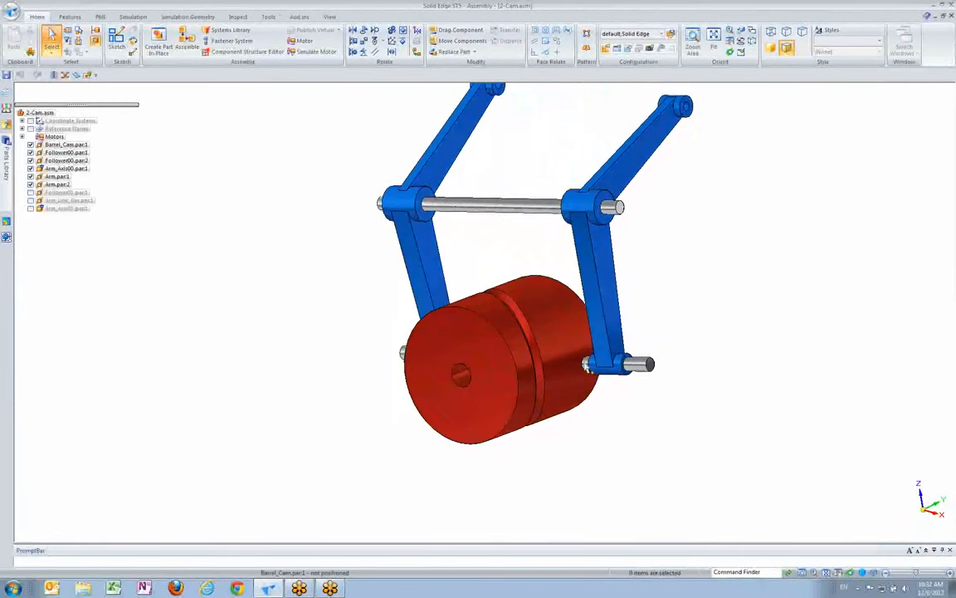
pyautogui.moveTo(643, 195); pyautogui.dragTo(676, 121, button='middle')
pyautogui.moveTo(686, 241); pyautogui.dragTo(763, 386, button='middle')
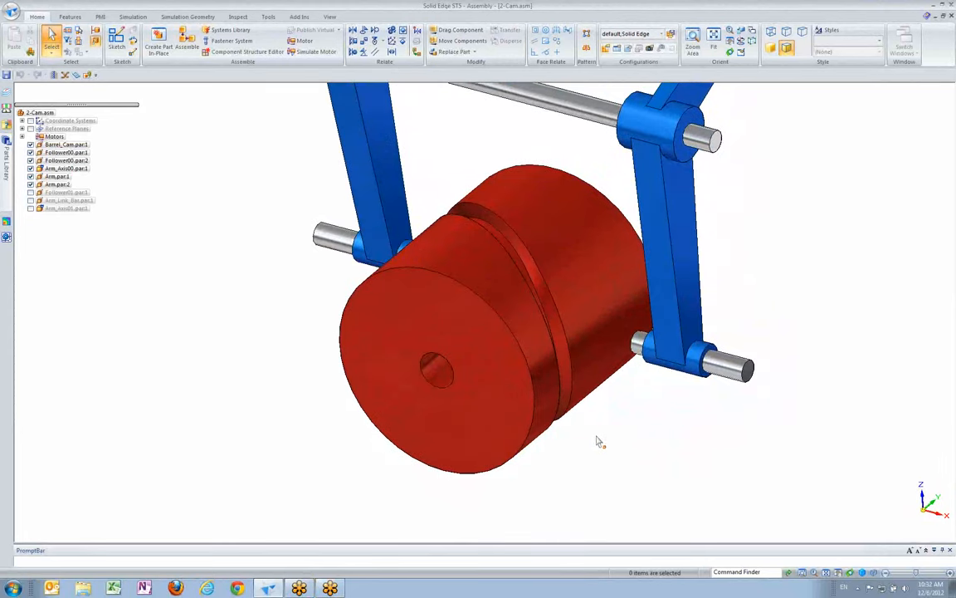
pyautogui.moveTo(632, 404); pyautogui.dragTo(328, 292, button='middle')
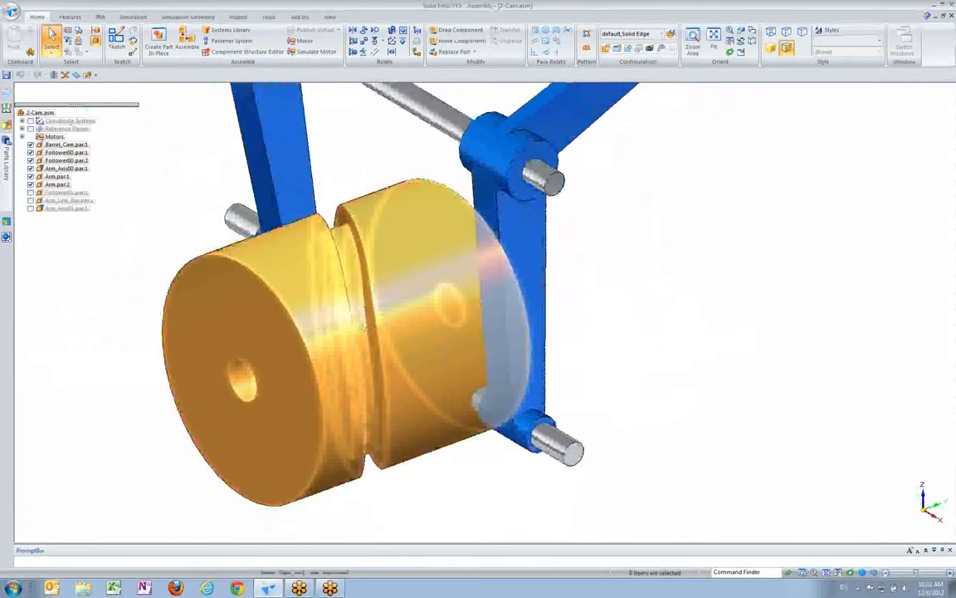
pyautogui.moveTo(524, 462); pyautogui.dragTo(539, 398, button='middle')
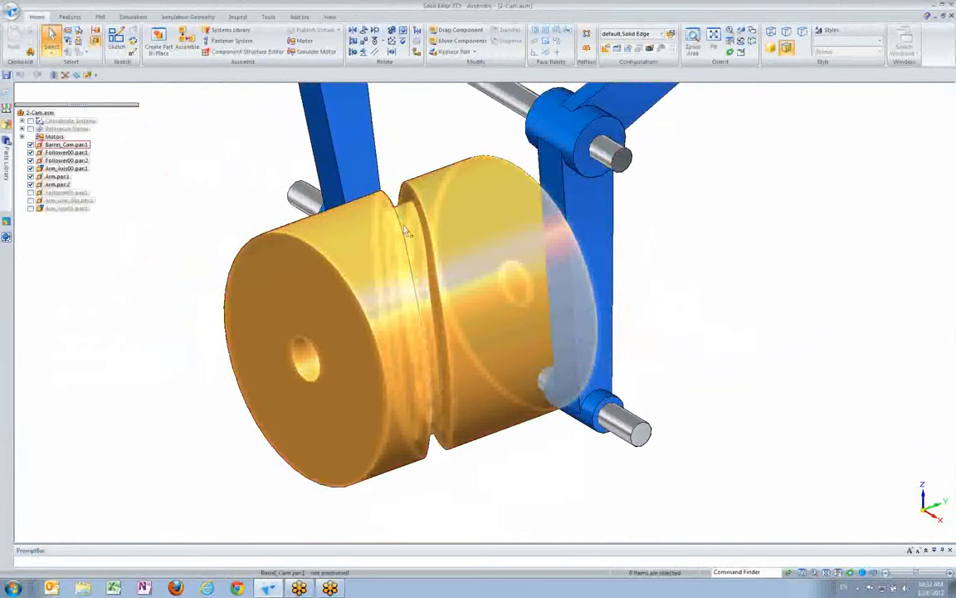
pyautogui.moveTo(415, 154); pyautogui.dragTo(402, 81, button='middle')
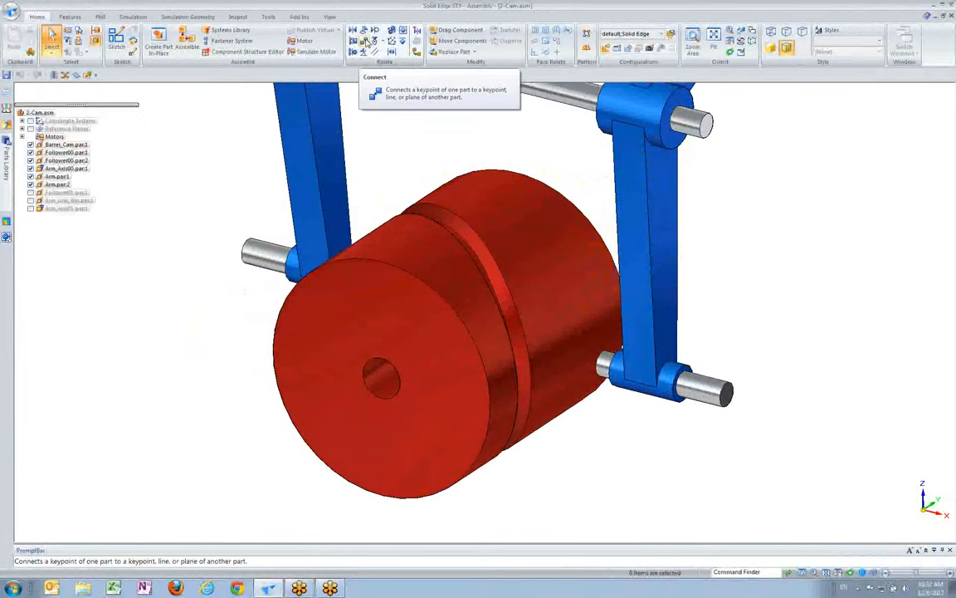
pyautogui.click(365, 42)
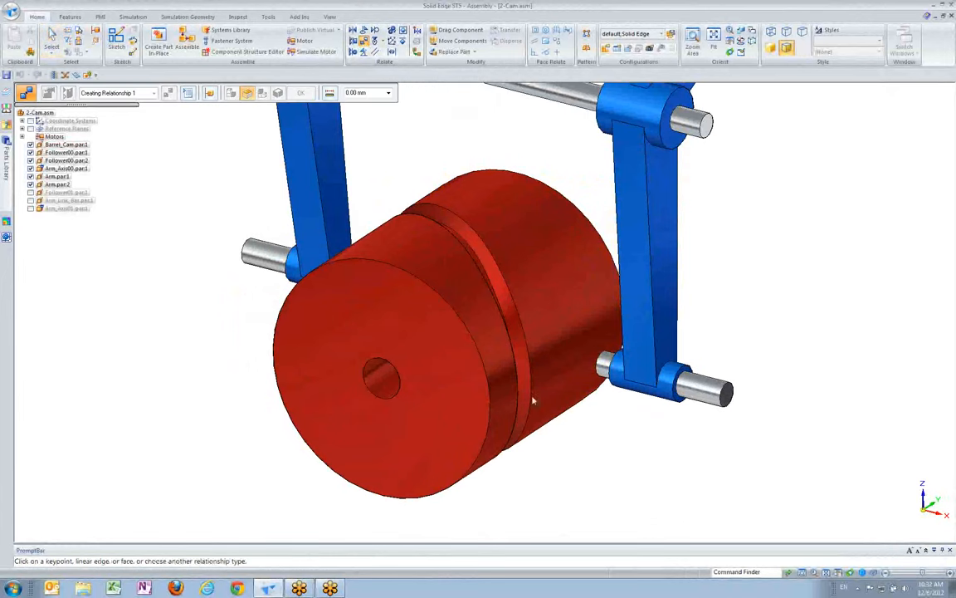
pyautogui.scroll(4, 639, 464)
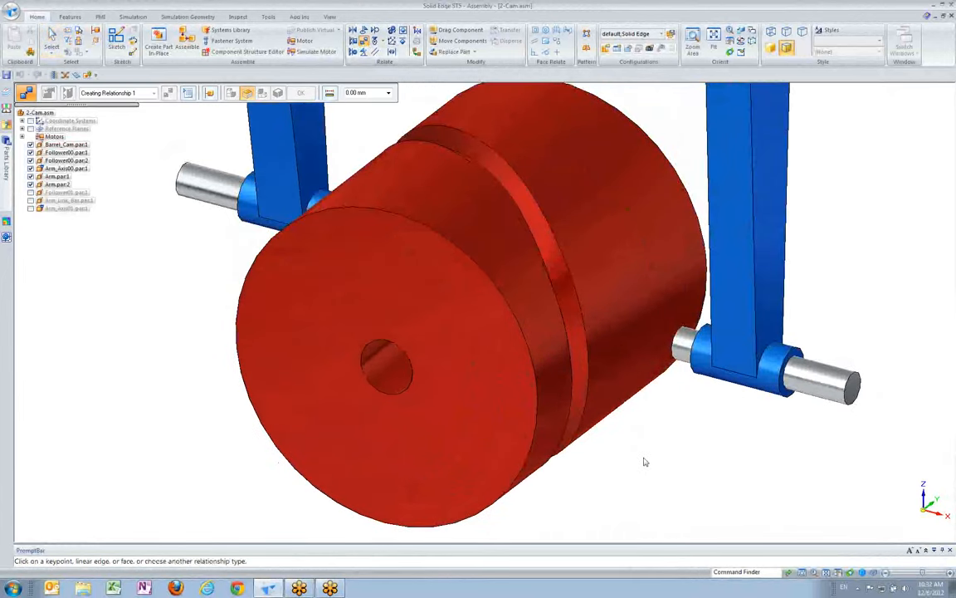
pyautogui.scroll(2, 646, 463)
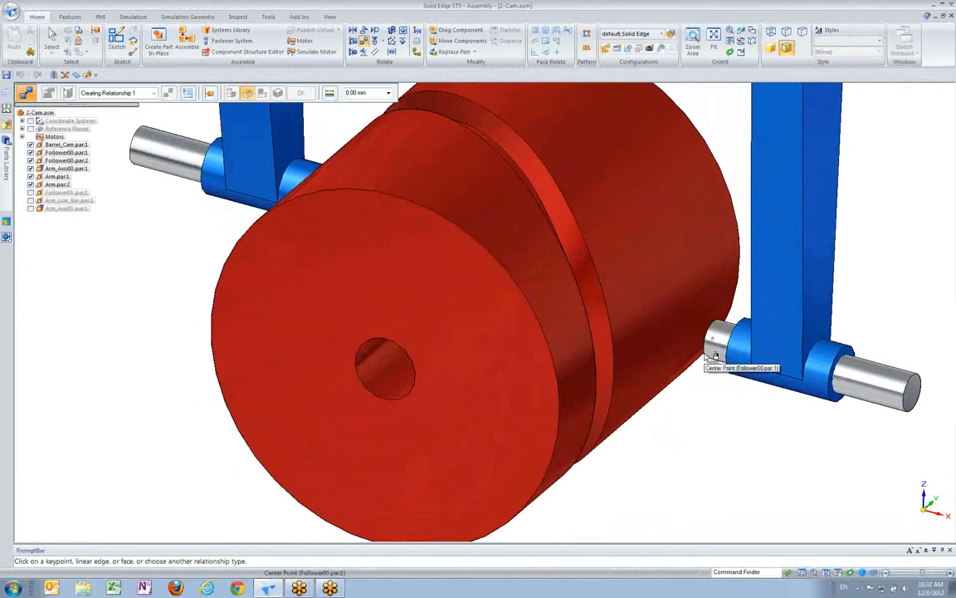
pyautogui.rightClick(706, 356)
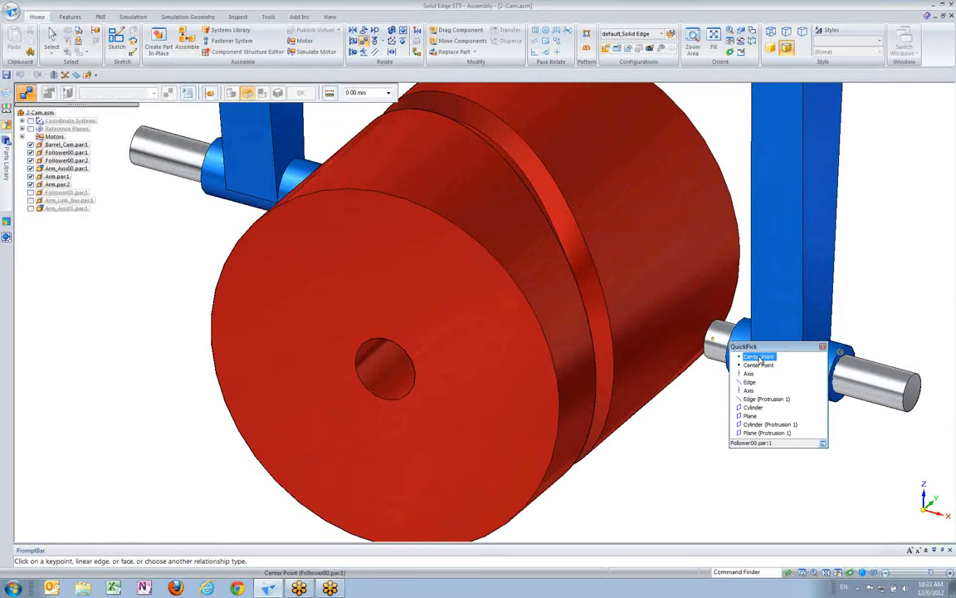
pyautogui.click(759, 357)
pyautogui.moveTo(664, 418); pyautogui.dragTo(503, 320, button='middle')
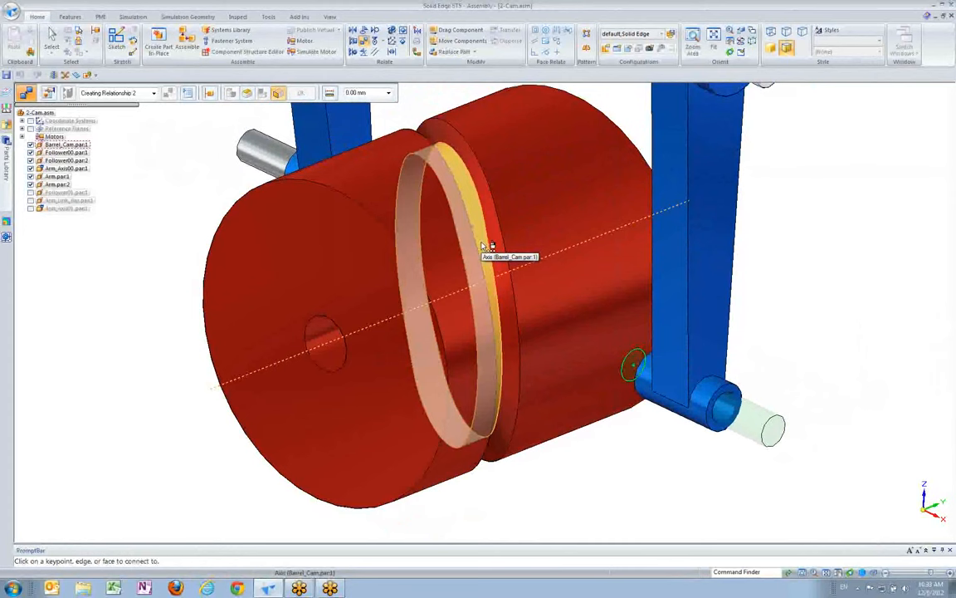
pyautogui.rightClick(482, 247)
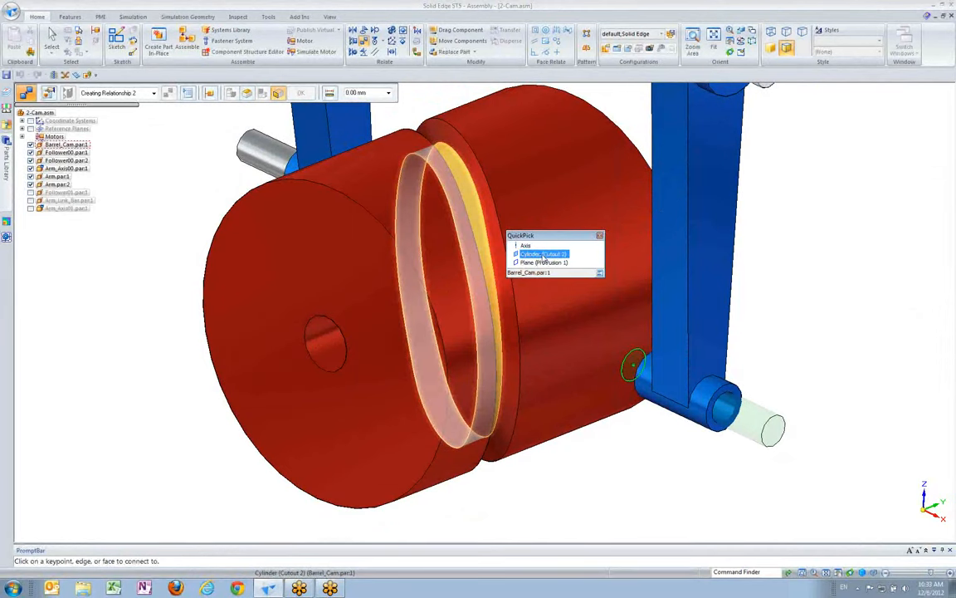
pyautogui.click(543, 254)
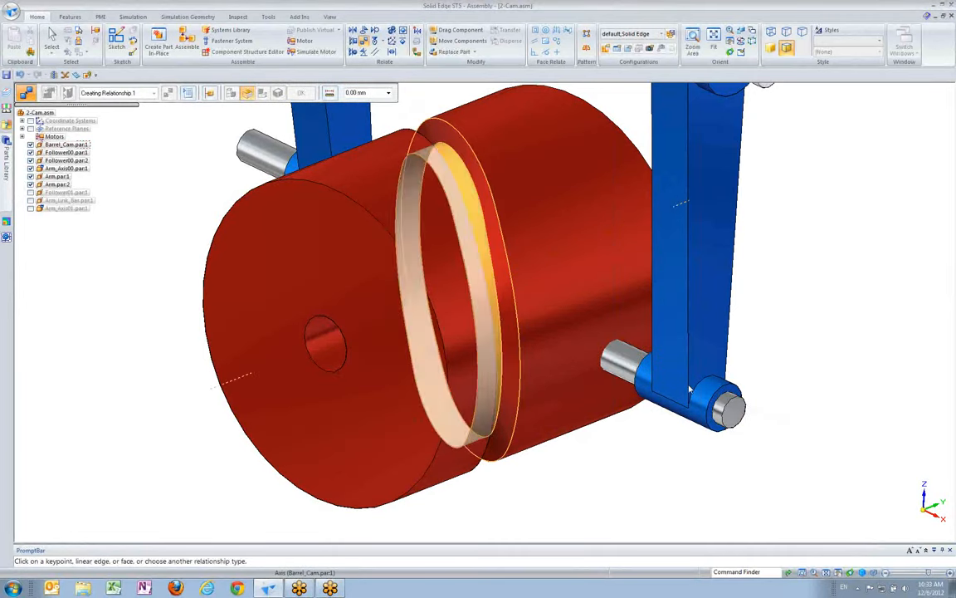
# Add a cam relationship using the cylindrical face of Follower00.par:1 as follower and the front groove edge of the barrel as an Edge Chain cam
pyautogui.moveTo(570, 384); pyautogui.dragTo(765, 307, button='middle')
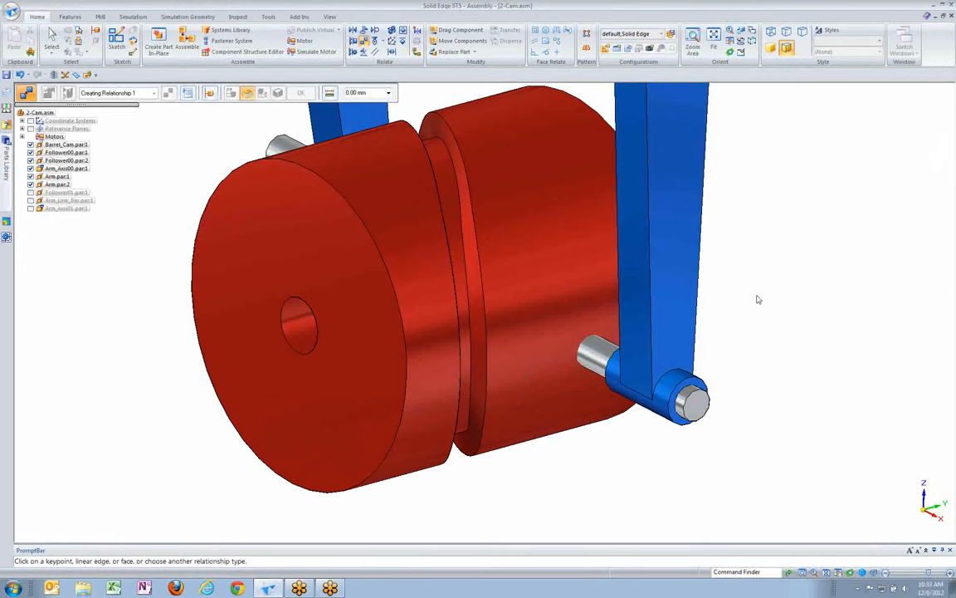
pyautogui.moveTo(519, 143); pyautogui.dragTo(551, 149, button='middle')
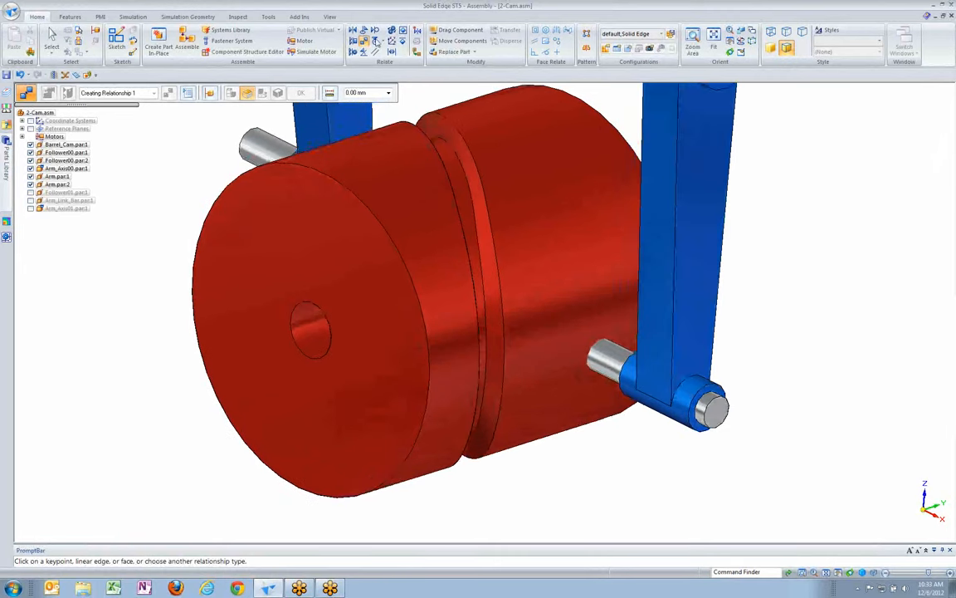
pyautogui.press('Escape')
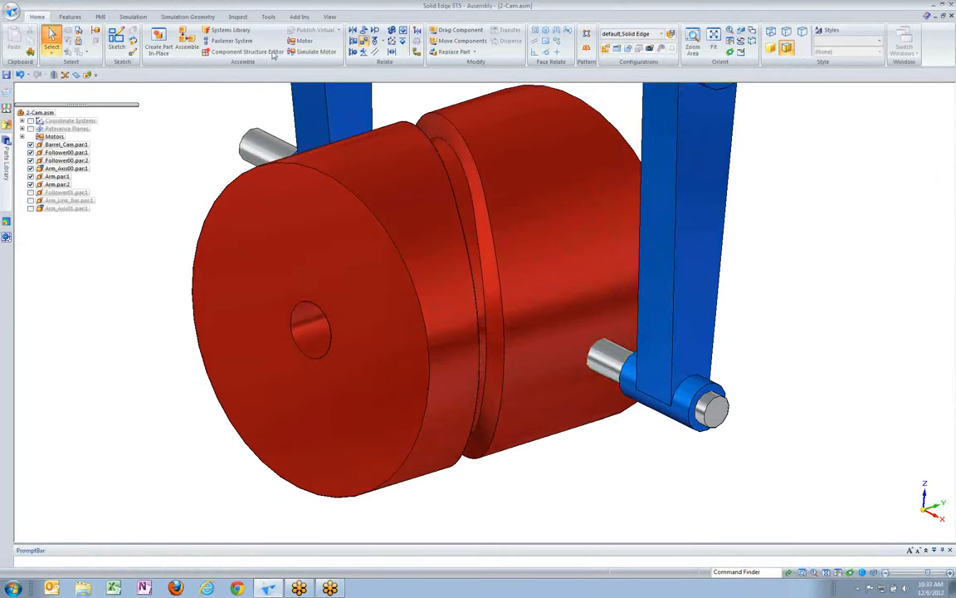
pyautogui.click(377, 42)
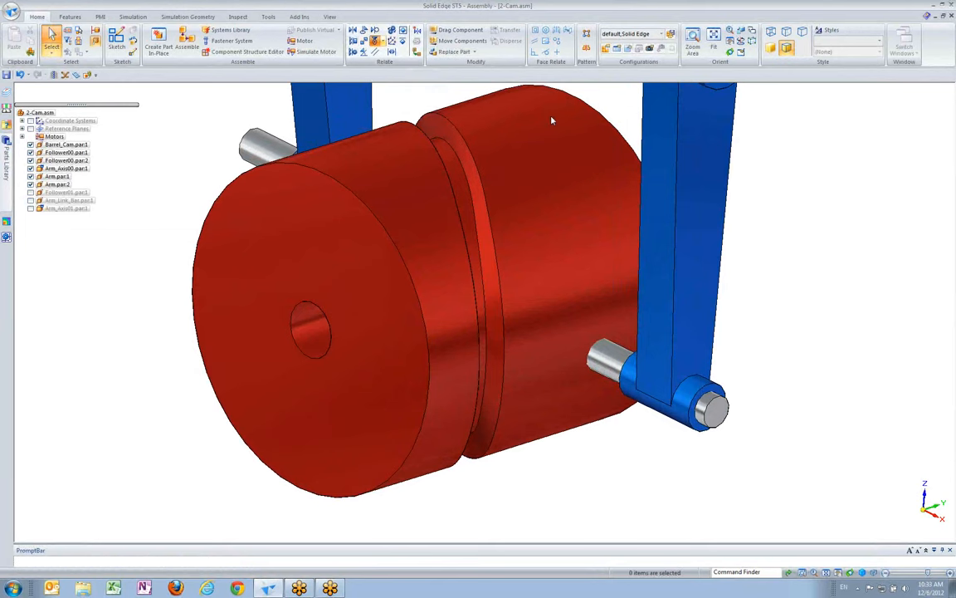
pyautogui.moveTo(838, 262); pyautogui.dragTo(821, 260, button='middle')
pyautogui.scroll(4, 724, 277)
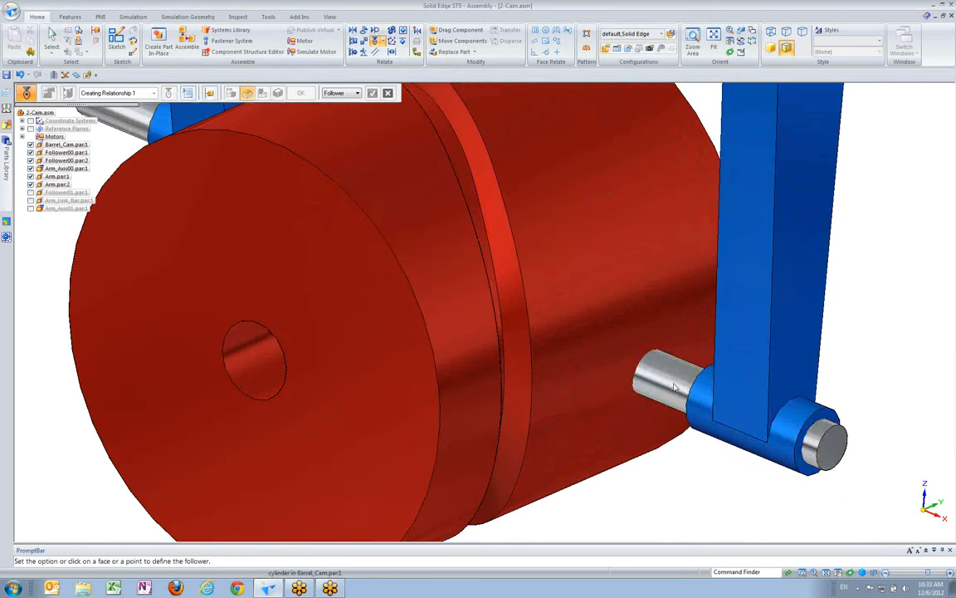
pyautogui.click(609, 344)
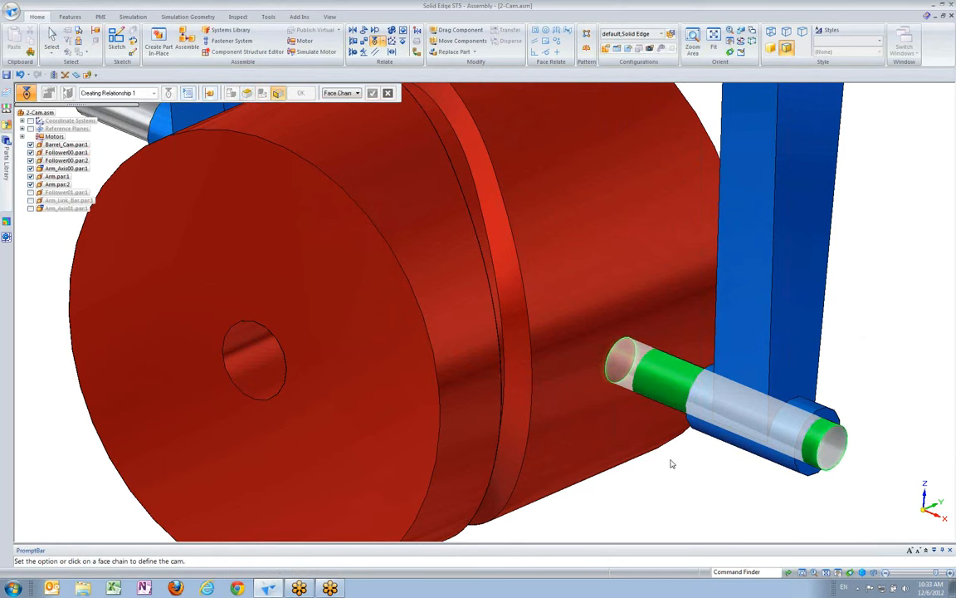
pyautogui.scroll(-5, 580, 395)
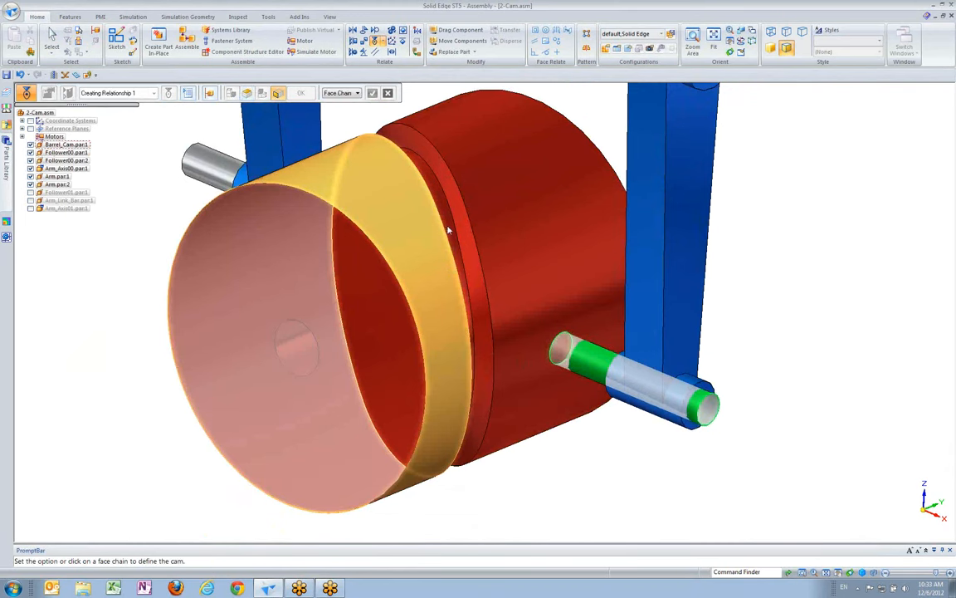
pyautogui.click(357, 94)
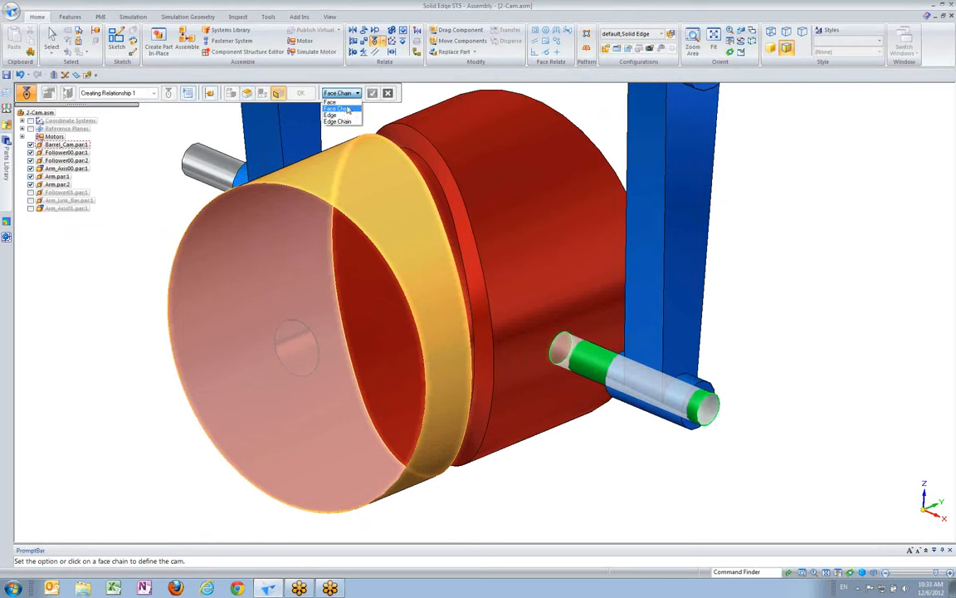
pyautogui.click(342, 121)
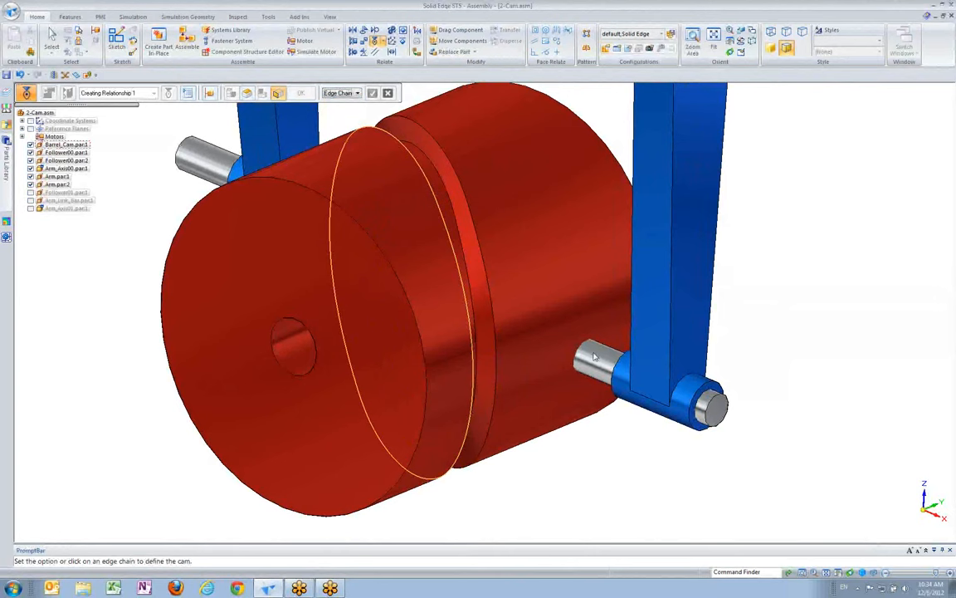
pyautogui.click(470, 323)
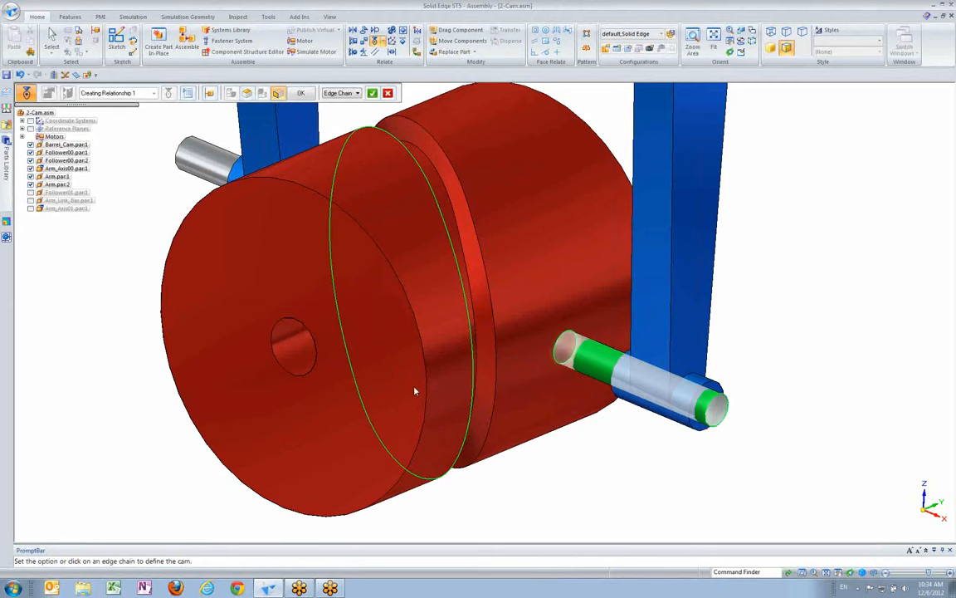
pyautogui.click(372, 93)
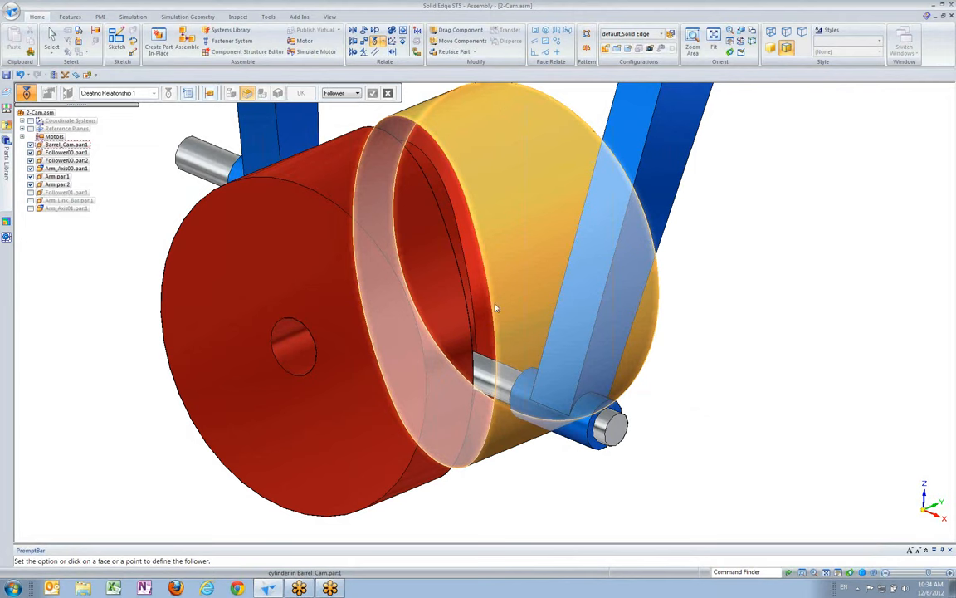
# Connect the inner-end center point of the opposite pin, Follower00.par:2, to the groove-bottom Cylinder (Cutout 2) face of the barrel cam
pyautogui.moveTo(837, 378); pyautogui.dragTo(380, 124, button='middle')
pyautogui.click(387, 93)
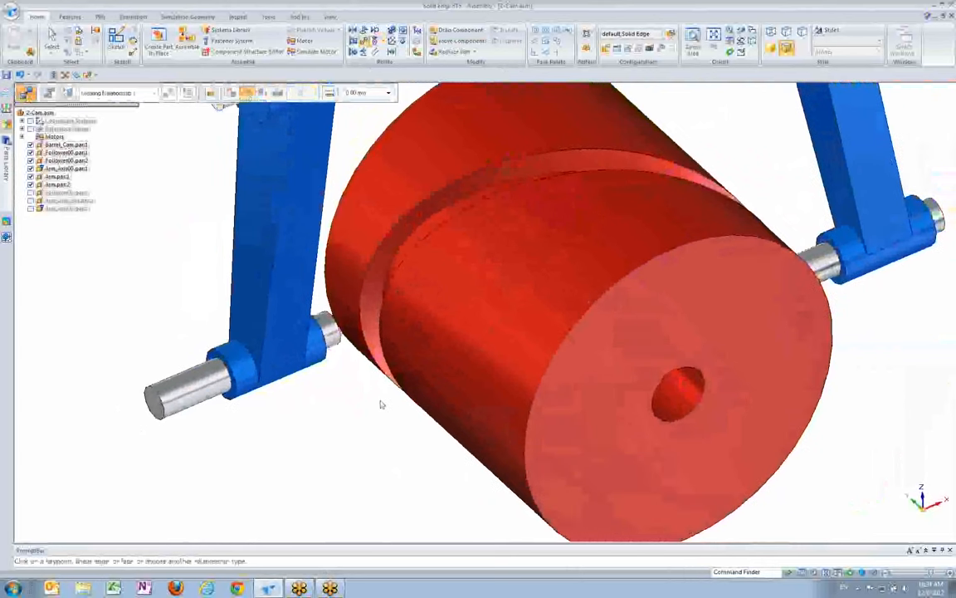
pyautogui.click(336, 330)
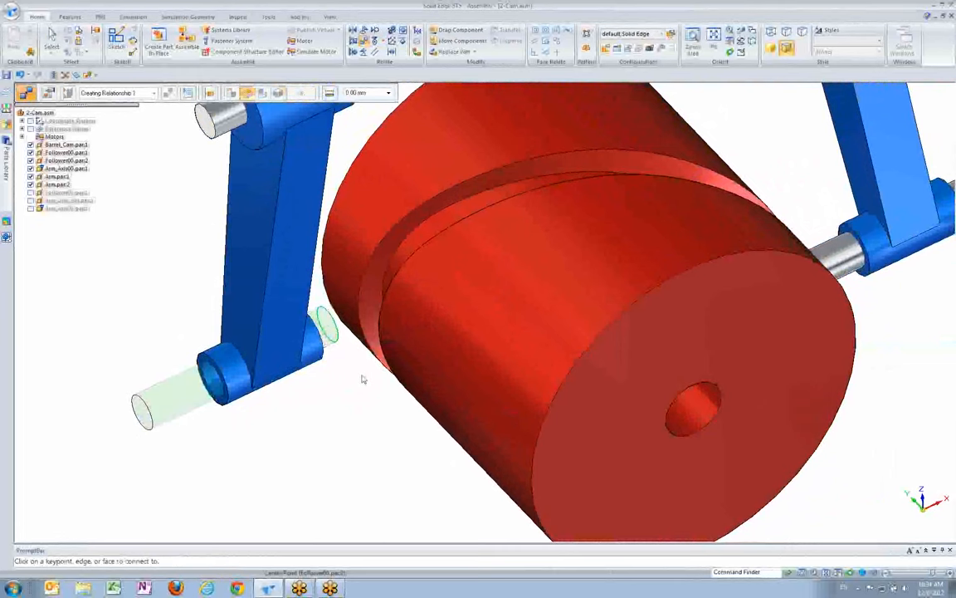
pyautogui.moveTo(362, 379); pyautogui.dragTo(400, 377, button='middle')
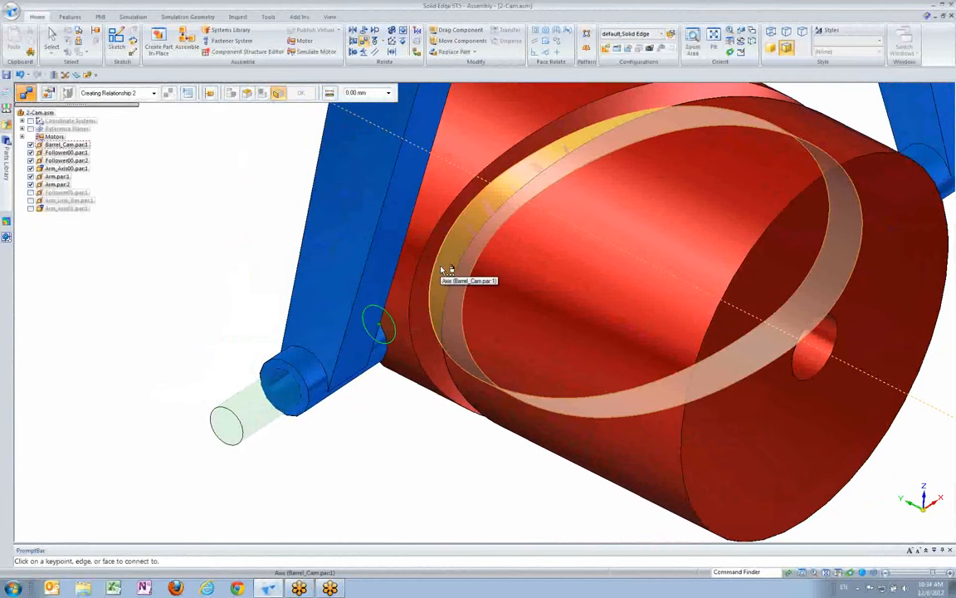
pyautogui.rightClick(441, 269)
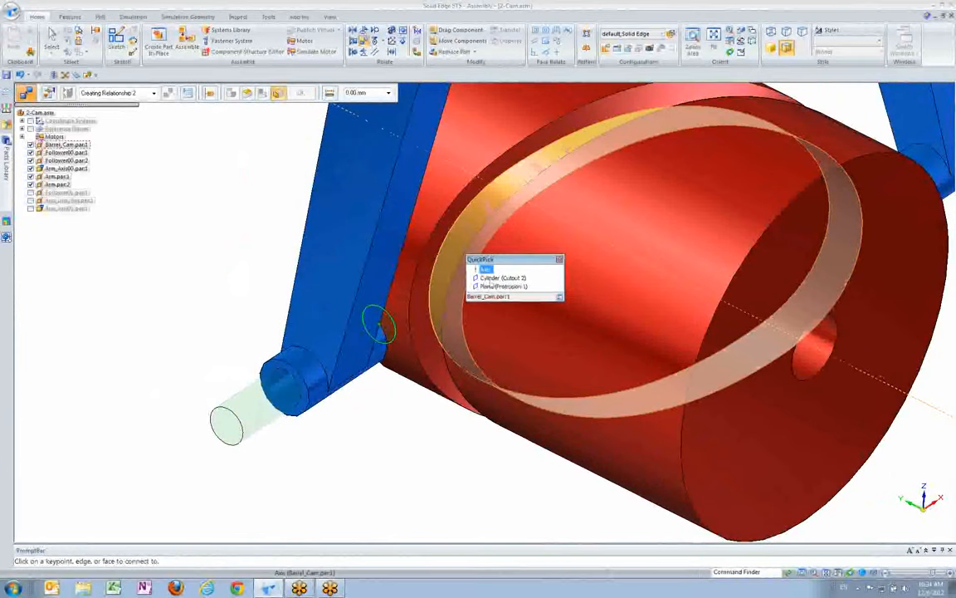
pyautogui.click(493, 279)
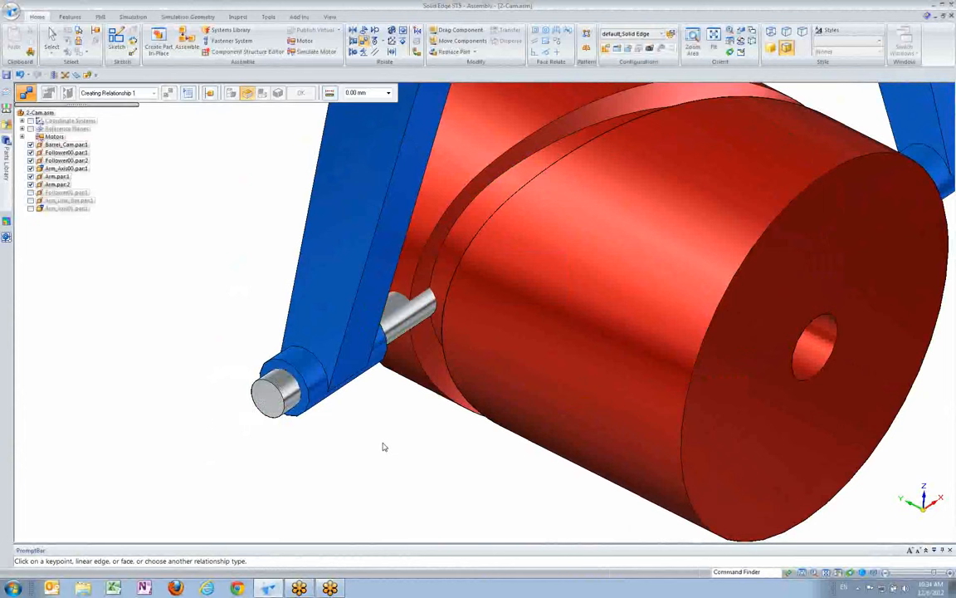
# Add a cam relationship between the cylindrical face of Follower00.par:2 and the barrel's front groove edge, defining the cam by Edge Chain
pyautogui.click(375, 45)
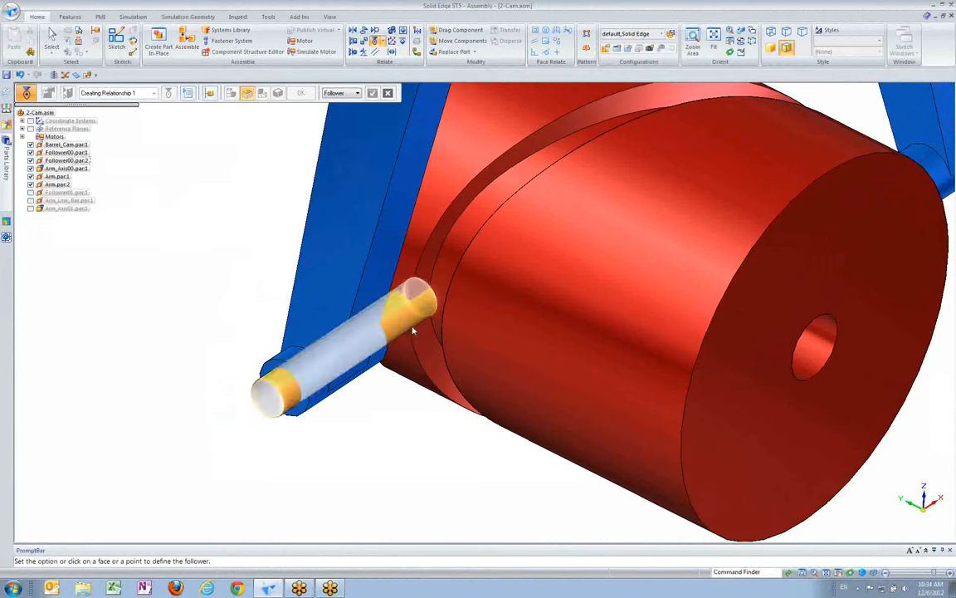
pyautogui.click(379, 307)
pyautogui.click(357, 92)
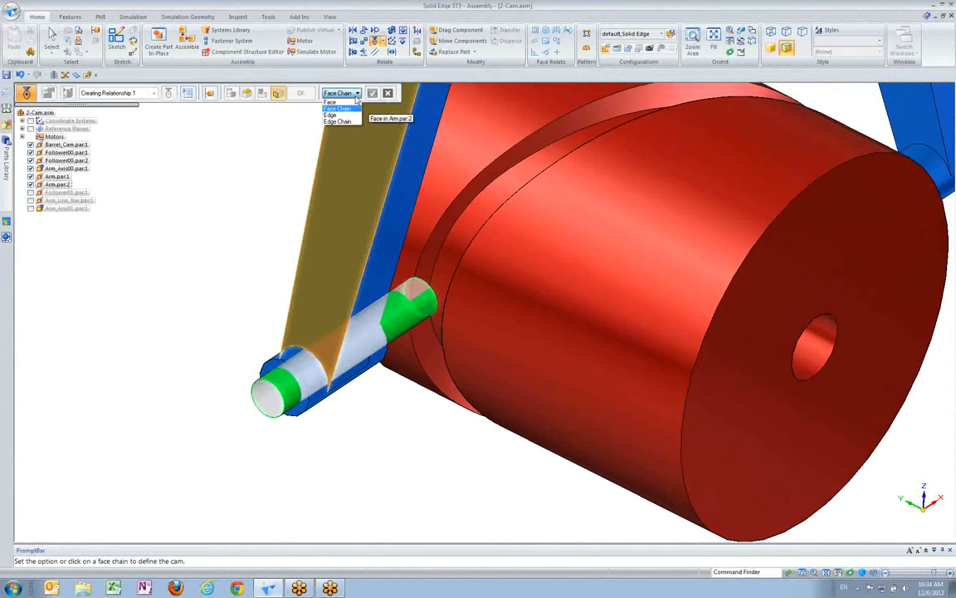
pyautogui.click(307, 109)
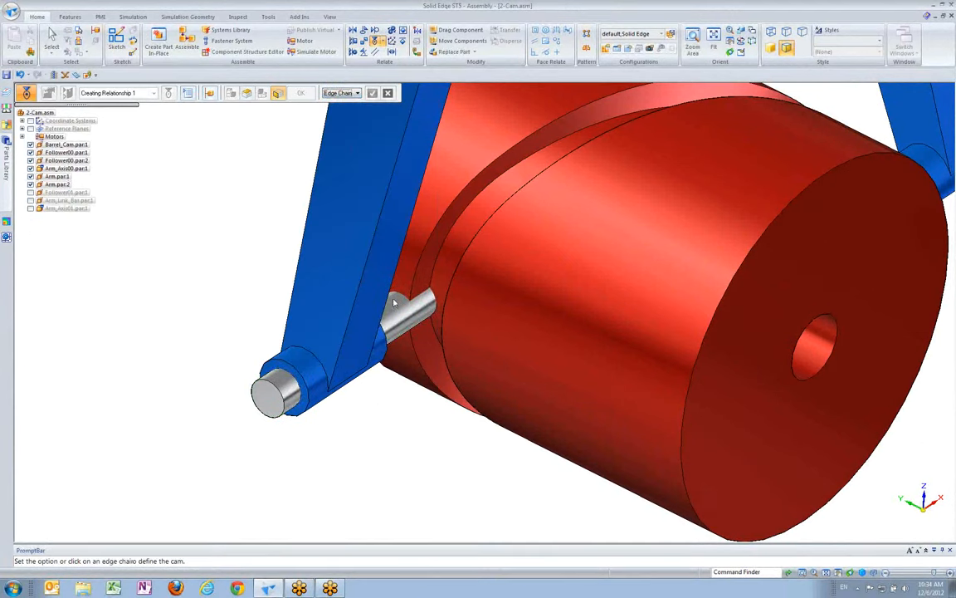
pyautogui.click(459, 265)
pyautogui.click(372, 93)
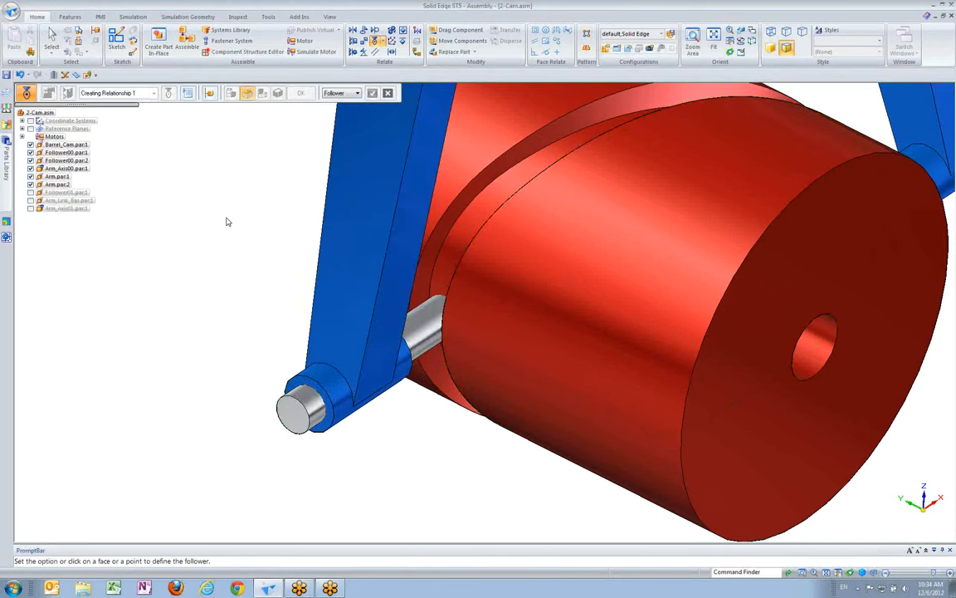
# Run Simulate Motor for Motor1 at 1x speed to watch the barrel cam drive both follower arms, and stop the playback
pyautogui.hotkey('ctrl', 'i')
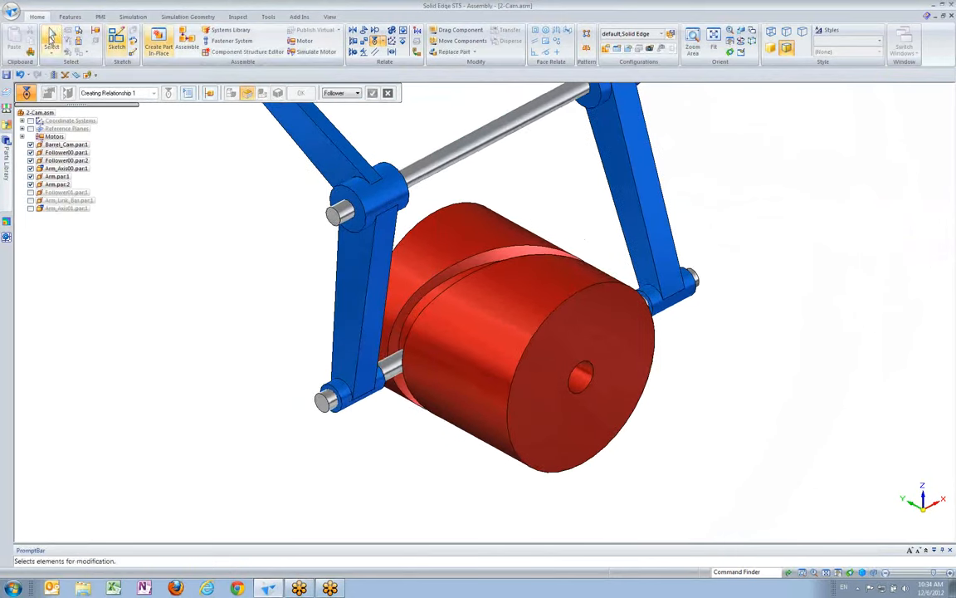
pyautogui.click(50, 40)
pyautogui.moveTo(589, 233); pyautogui.dragTo(599, 213, button='middle')
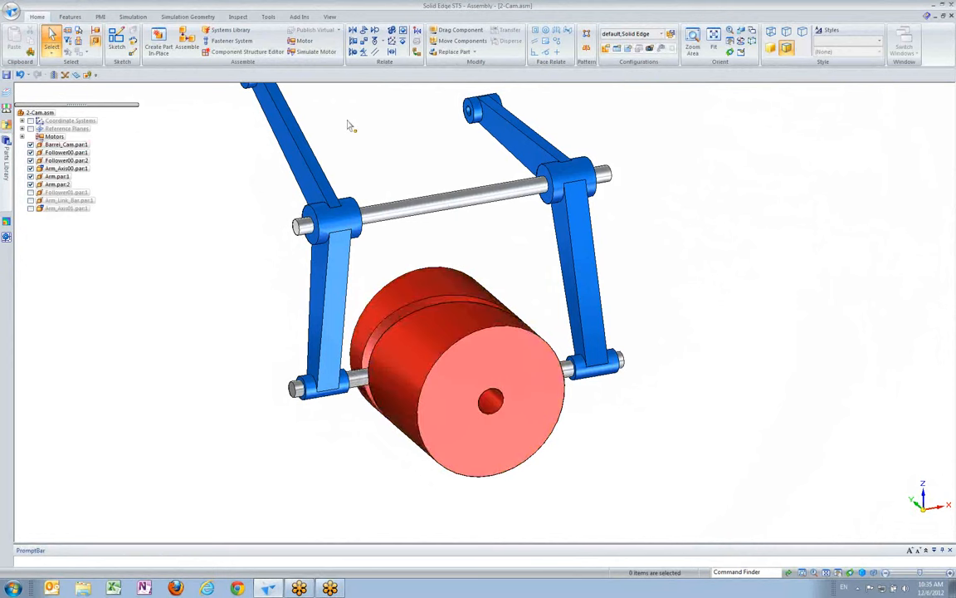
pyautogui.click(312, 52)
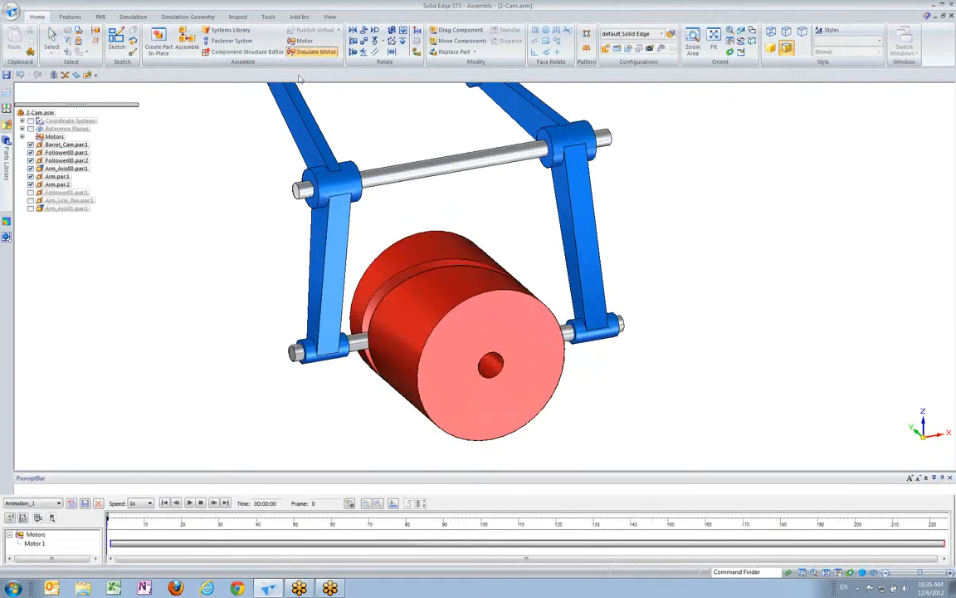
pyautogui.click(190, 503)
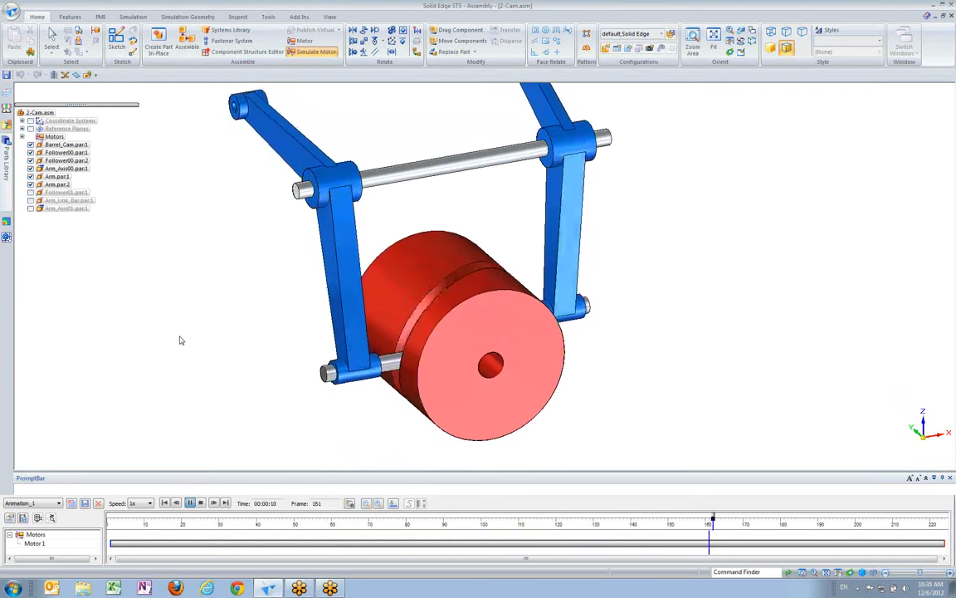
pyautogui.click(200, 504)
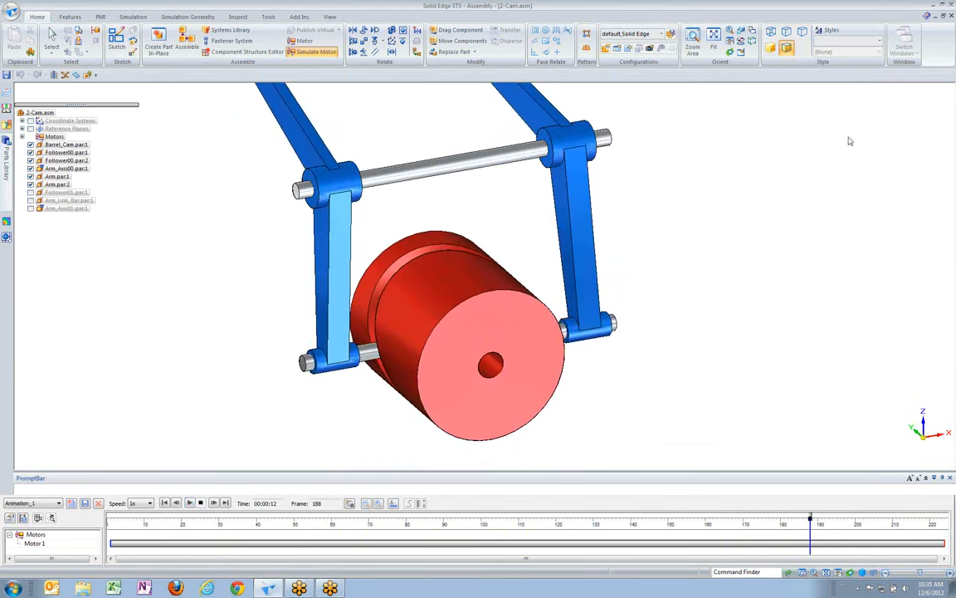
pyautogui.scroll(-4, 856, 119)
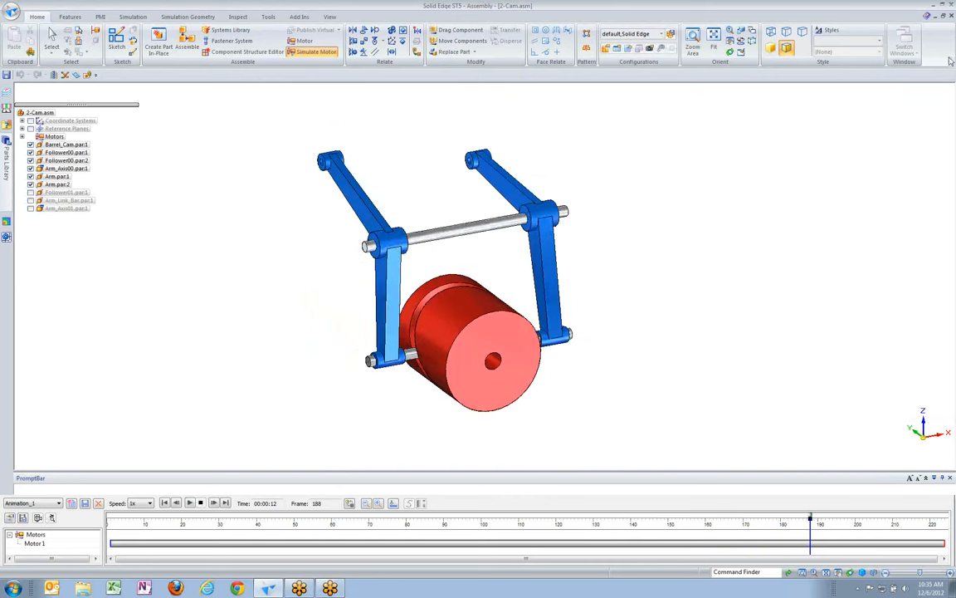